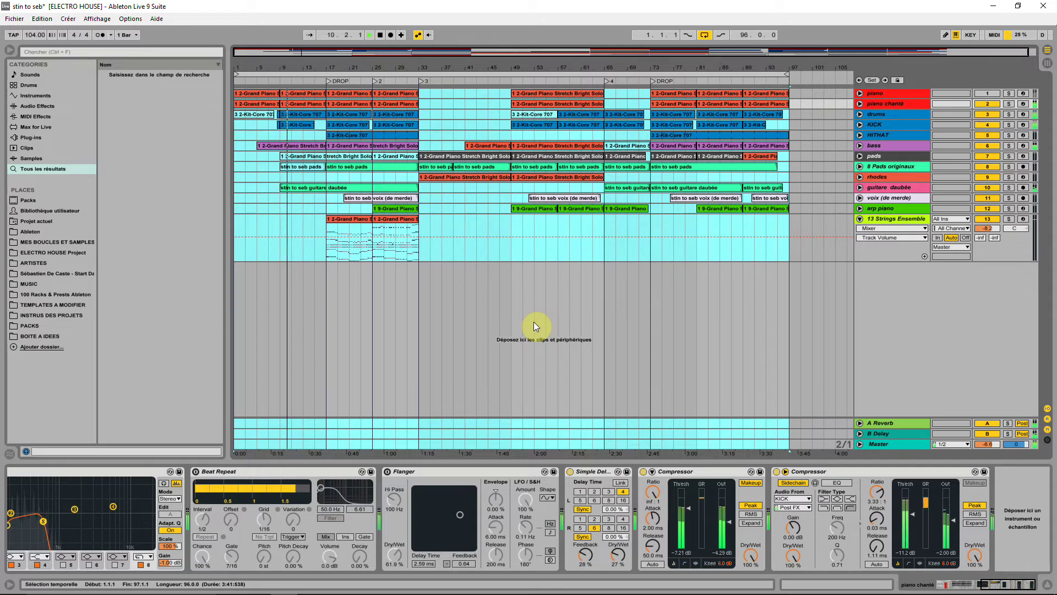
Unfold the piano chanté track and lower its volume automation to about -9.1 dB between bars 9 and 33.
left_click(862, 103)
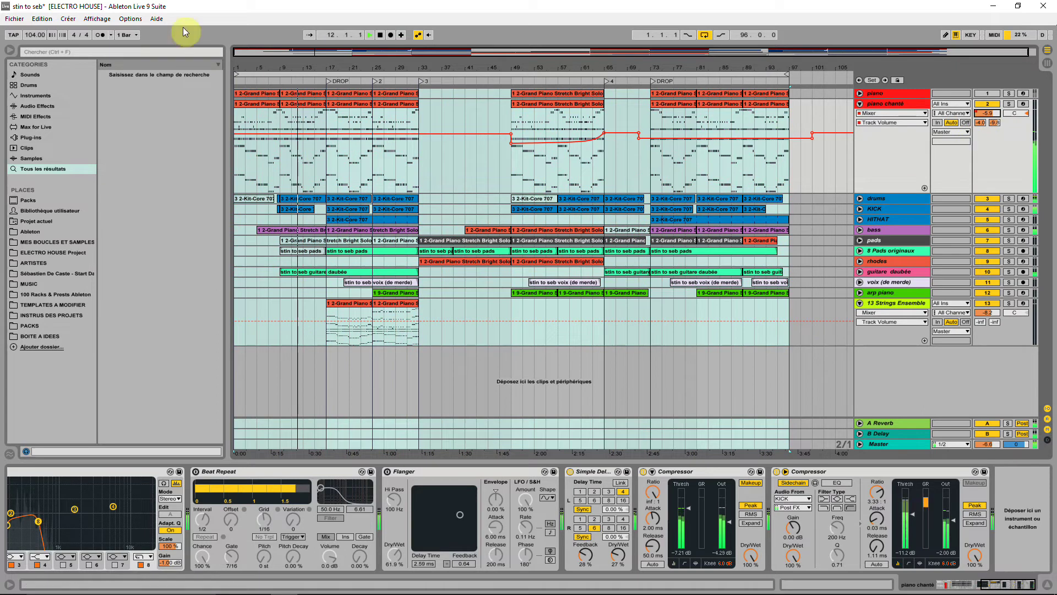
left_click_drag(259, 57, 492, 163)
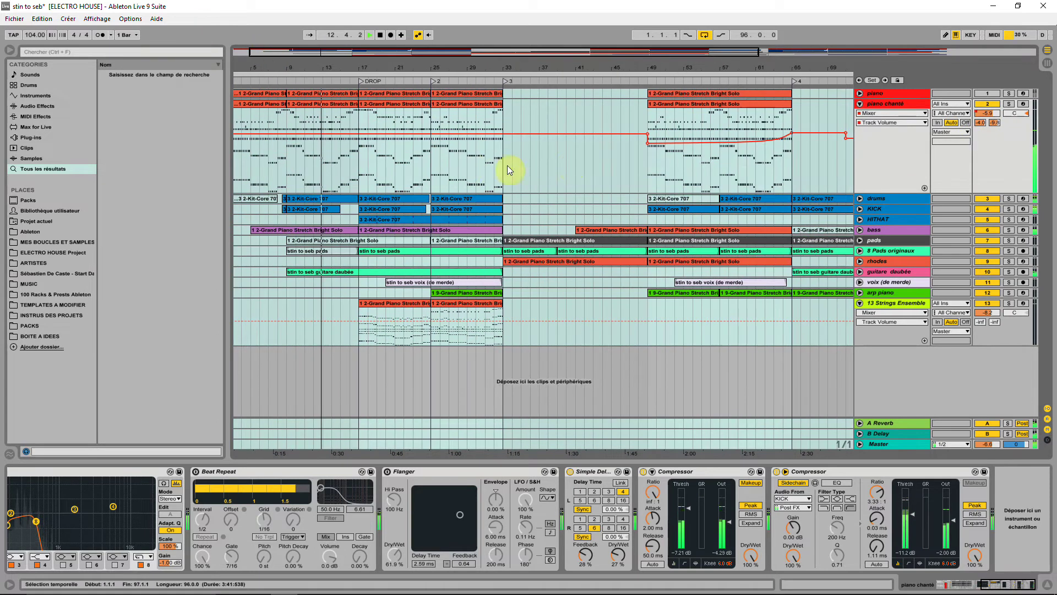
left_click(573, 181)
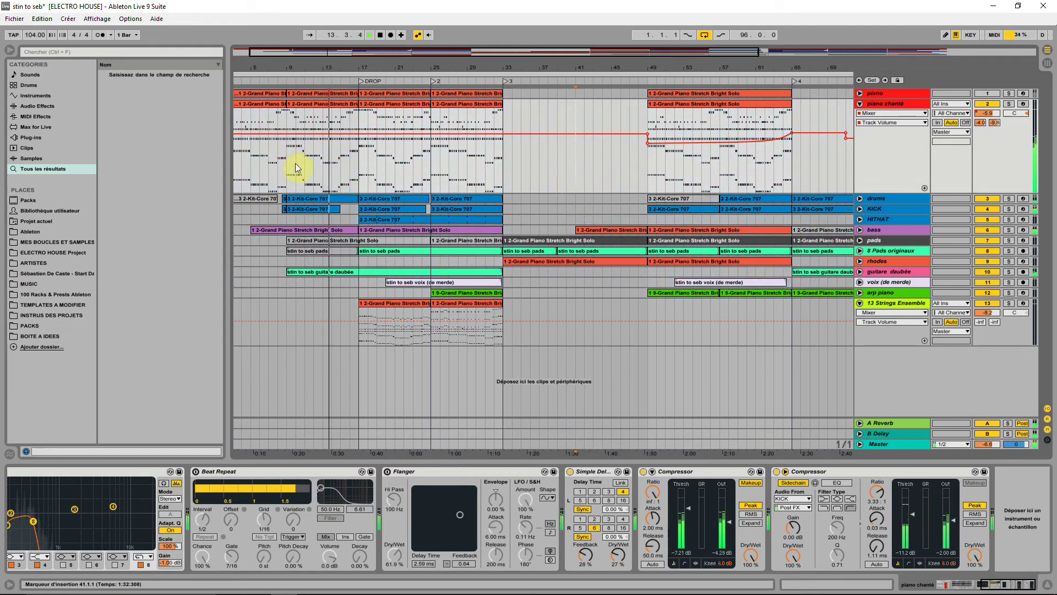
left_click_drag(287, 163, 501, 161)
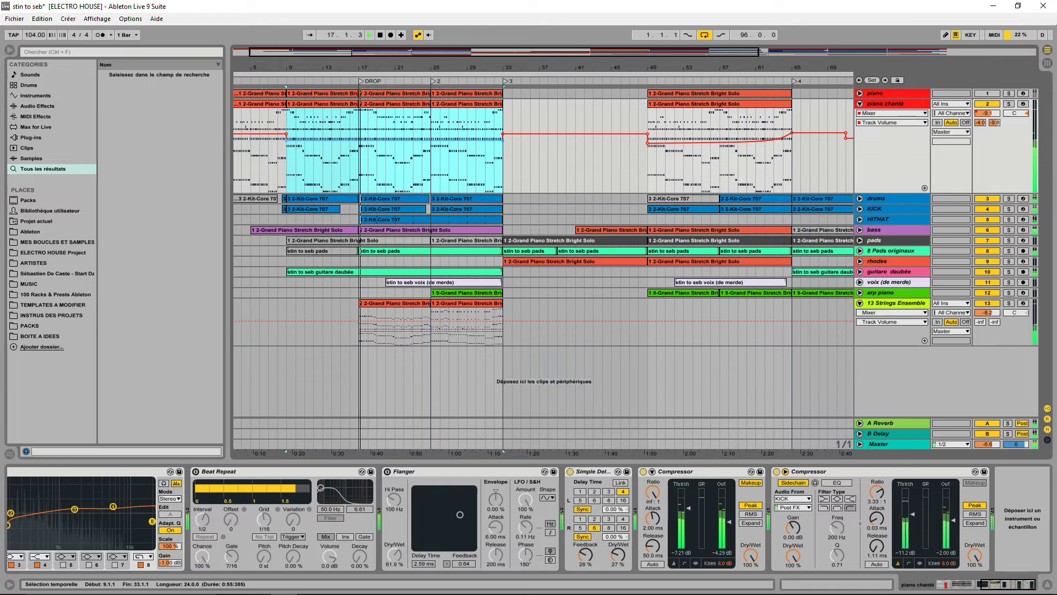
left_click(526, 138)
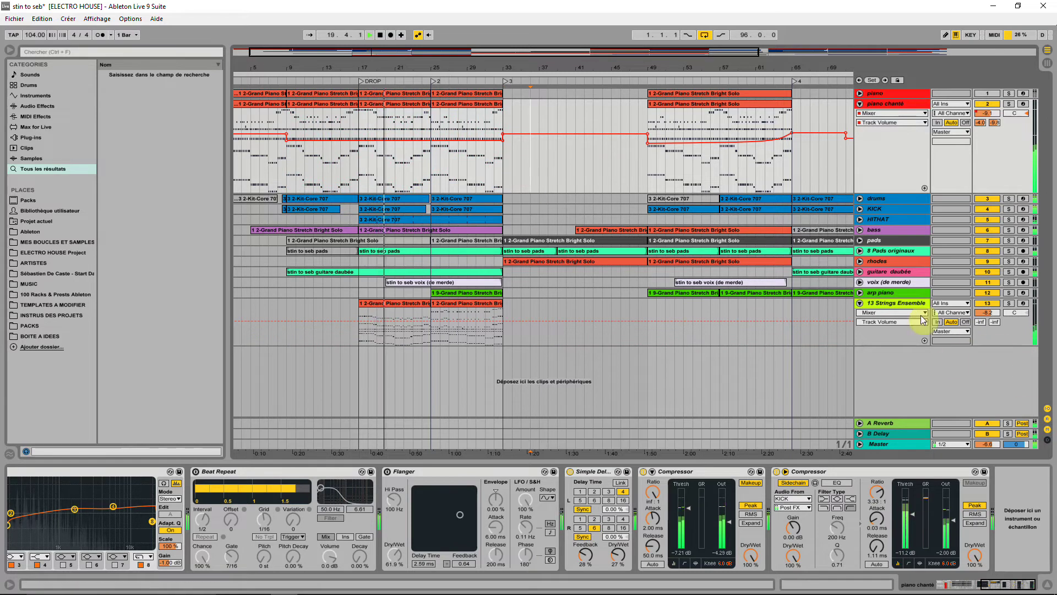
Lower the Strings Ensemble track's volume to -9.5 dB and open its bar 17 clip in the note editor.
left_click(902, 304)
left_click_drag(760, 532, 762, 537)
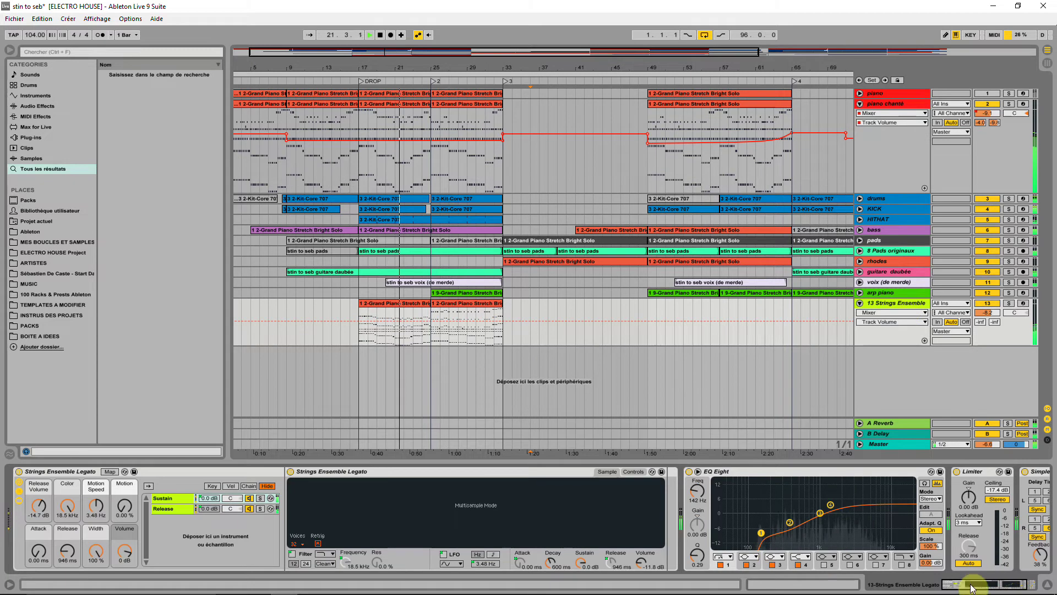
left_click(971, 588)
scroll(989, 316, "down", 2)
double_click(414, 308)
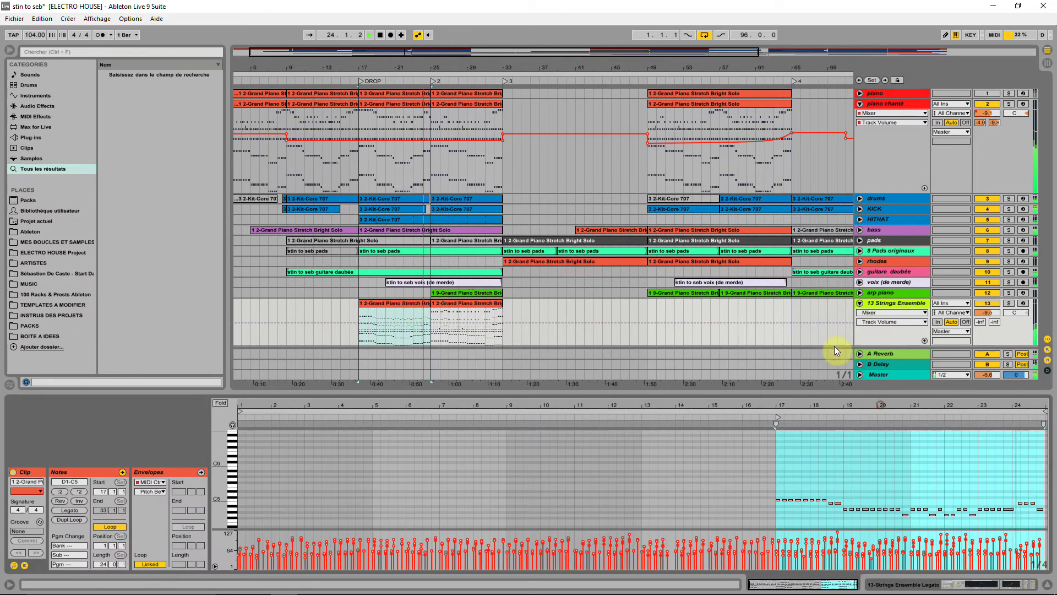
left_click(888, 422)
scroll(998, 488, "down", 3)
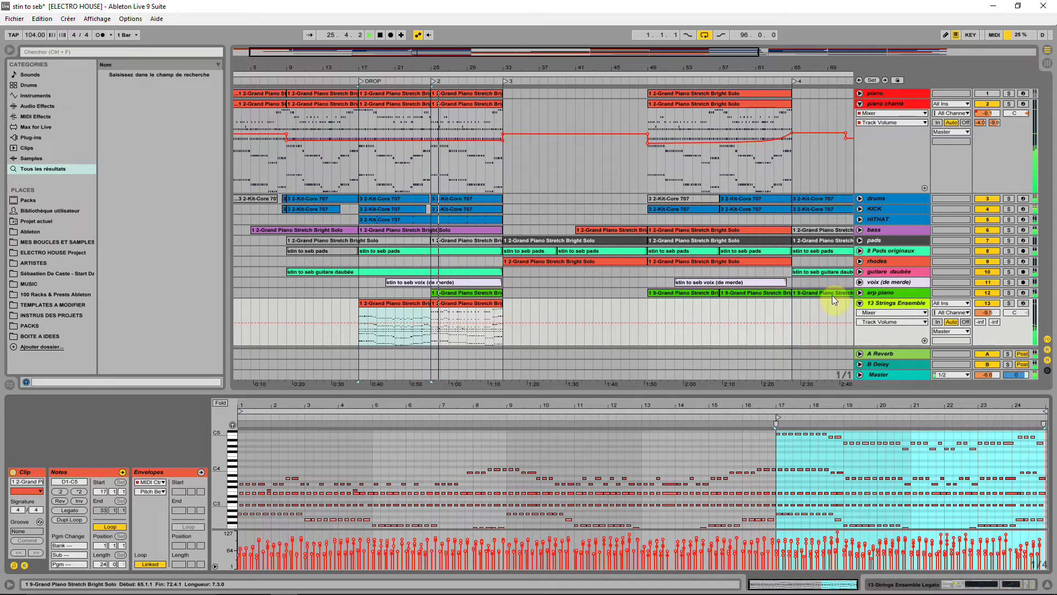
Fold the Strings Ensemble track and open the bx_meter window on the master track.
left_click(860, 304)
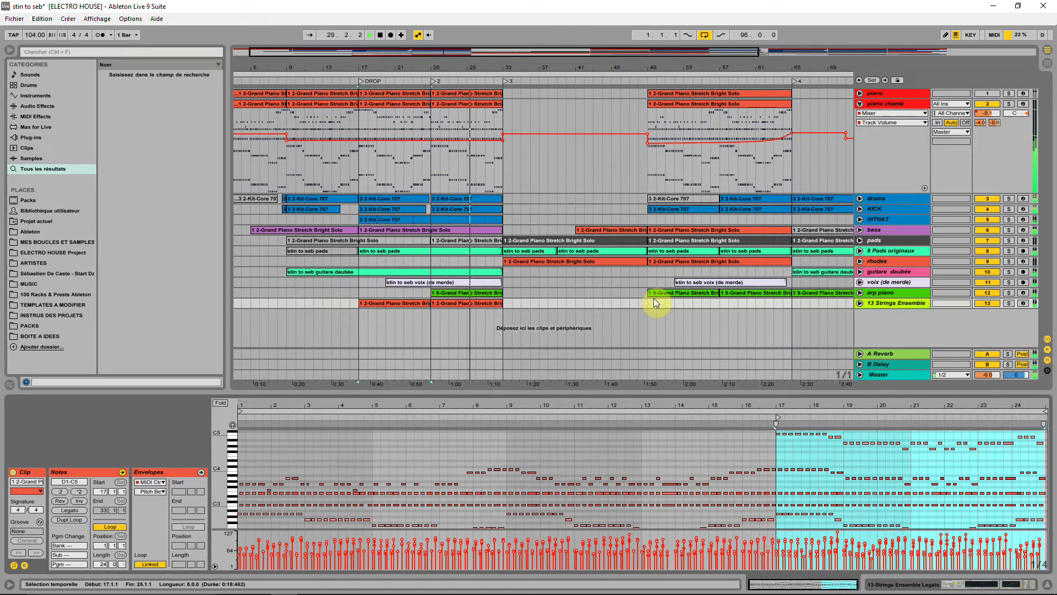
left_click(893, 376)
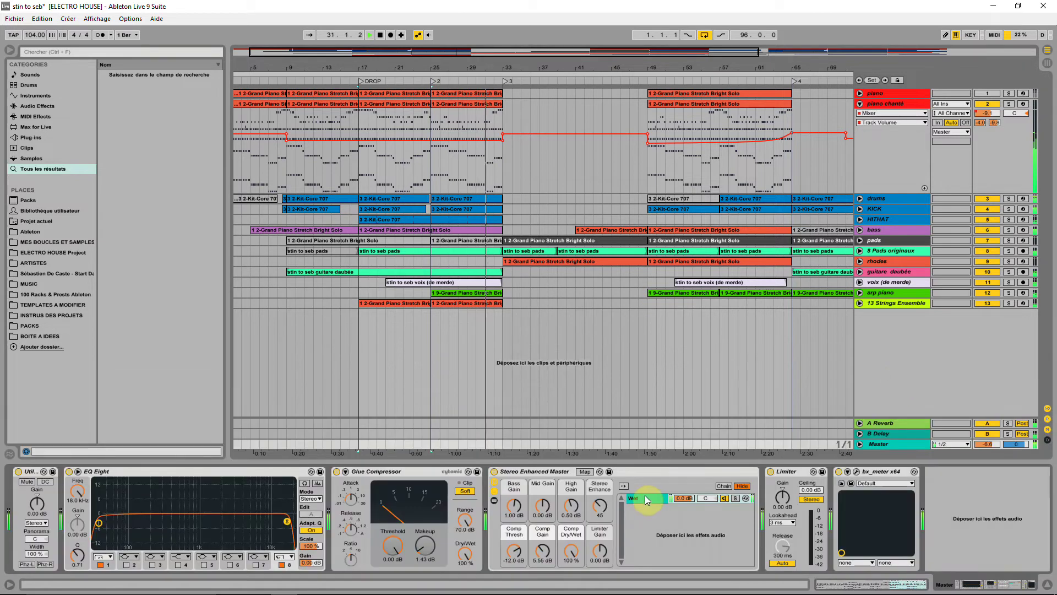
left_click(856, 472)
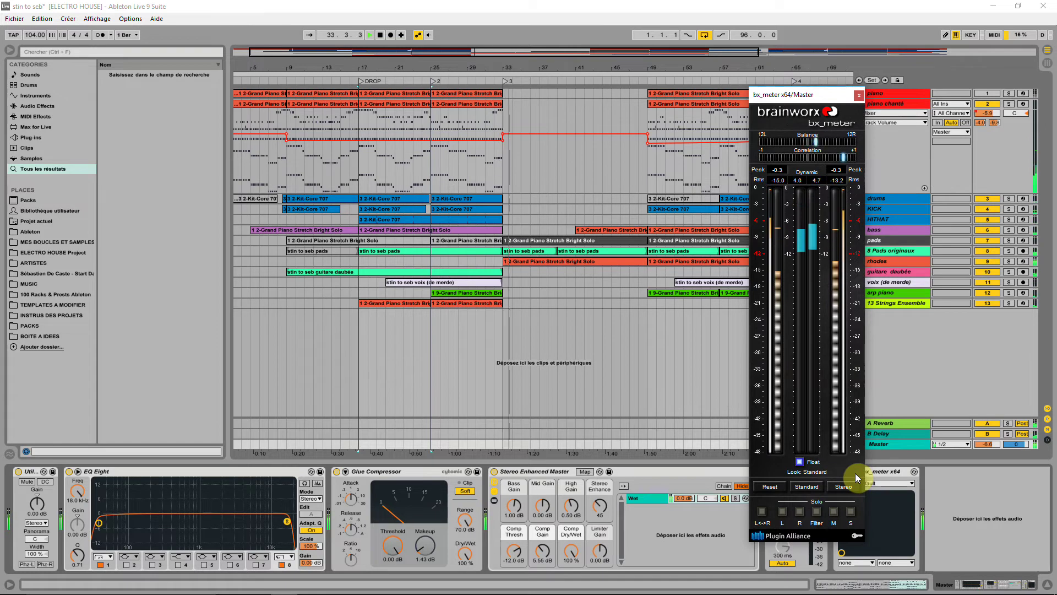
Unfold and enlarge the Strings Ensemble track around its bar 17 clip, playing from the drop.
left_click(385, 299)
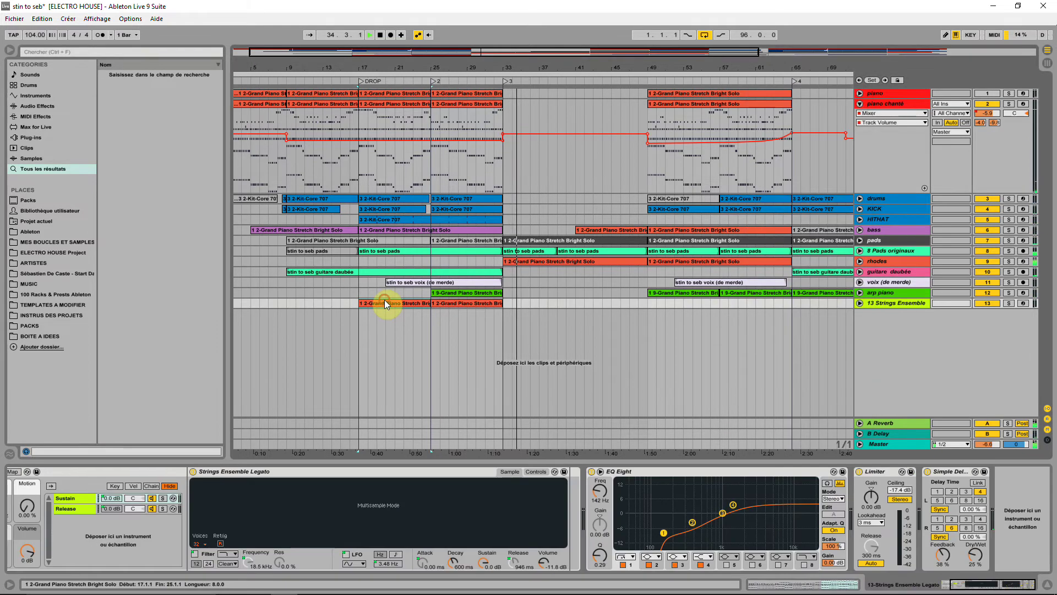
left_click(860, 303)
left_click_drag(908, 344, 908, 416)
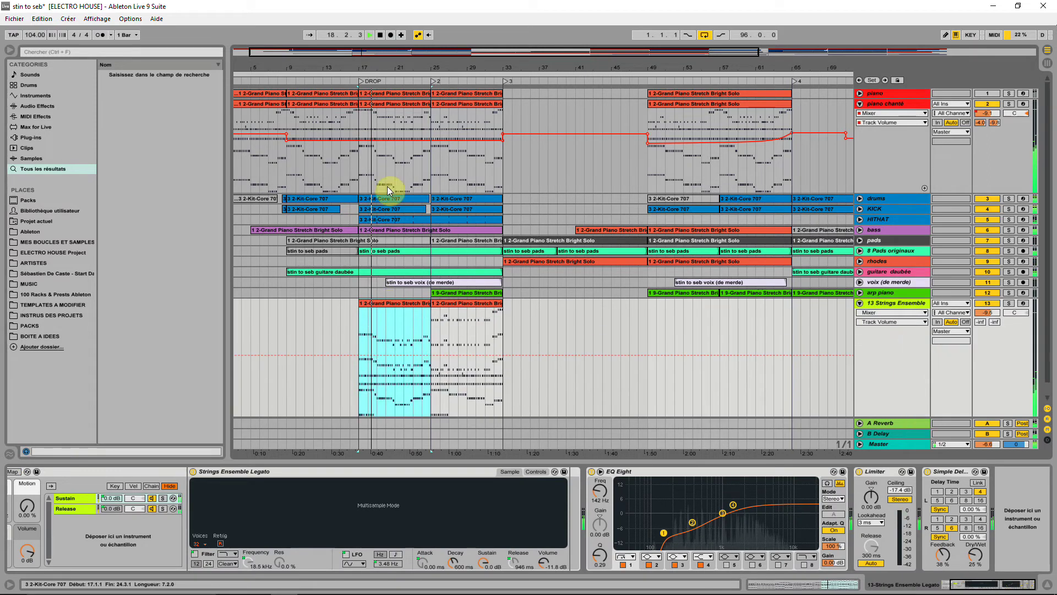
key("z")
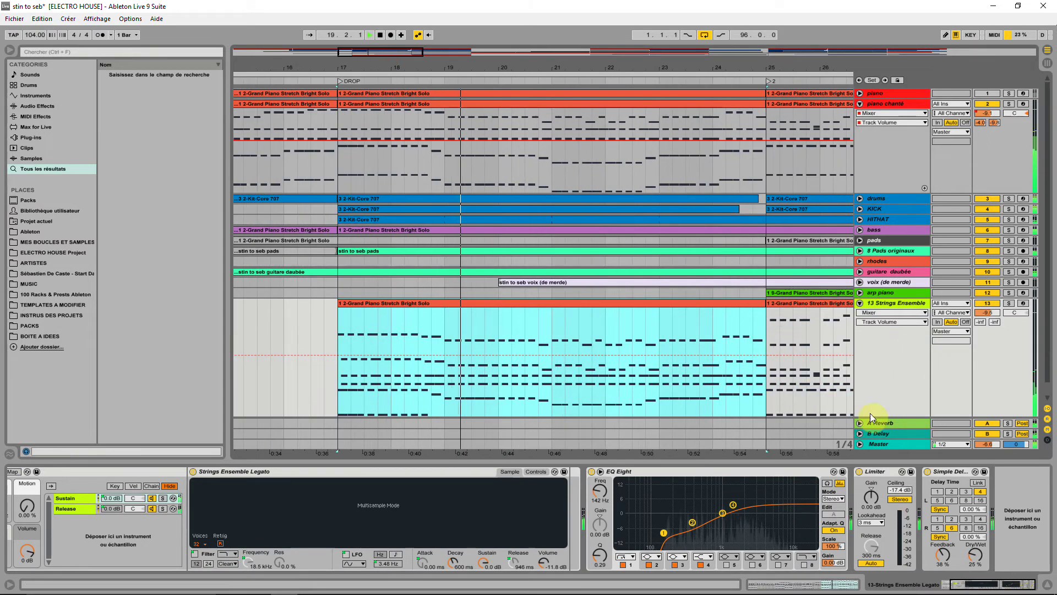
Set the gain of the master track's Utility device to 2 dB and close the meter window.
left_click(877, 445)
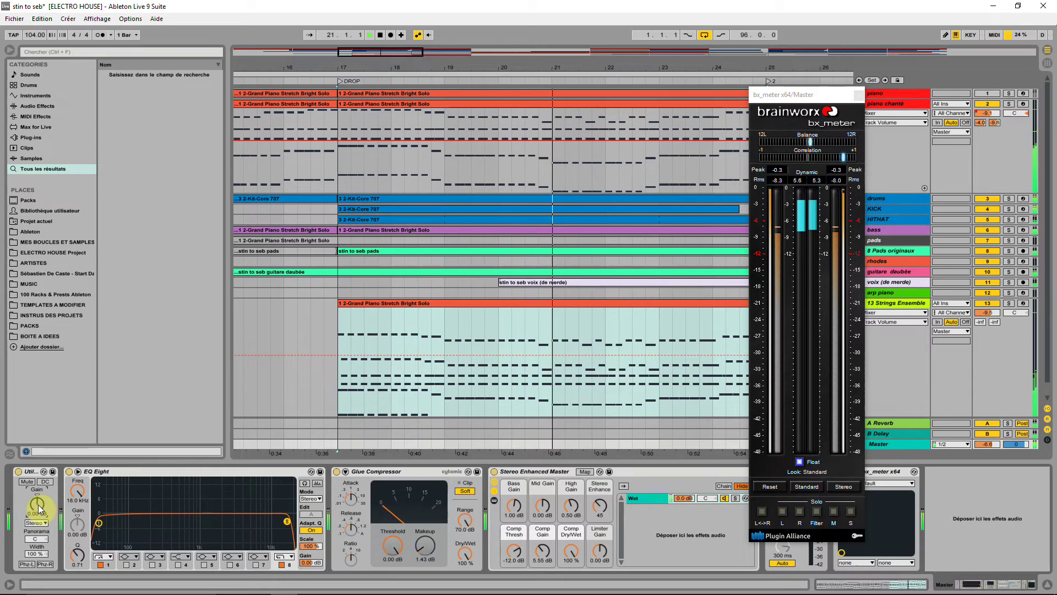
left_click_drag(39, 509, 39, 498)
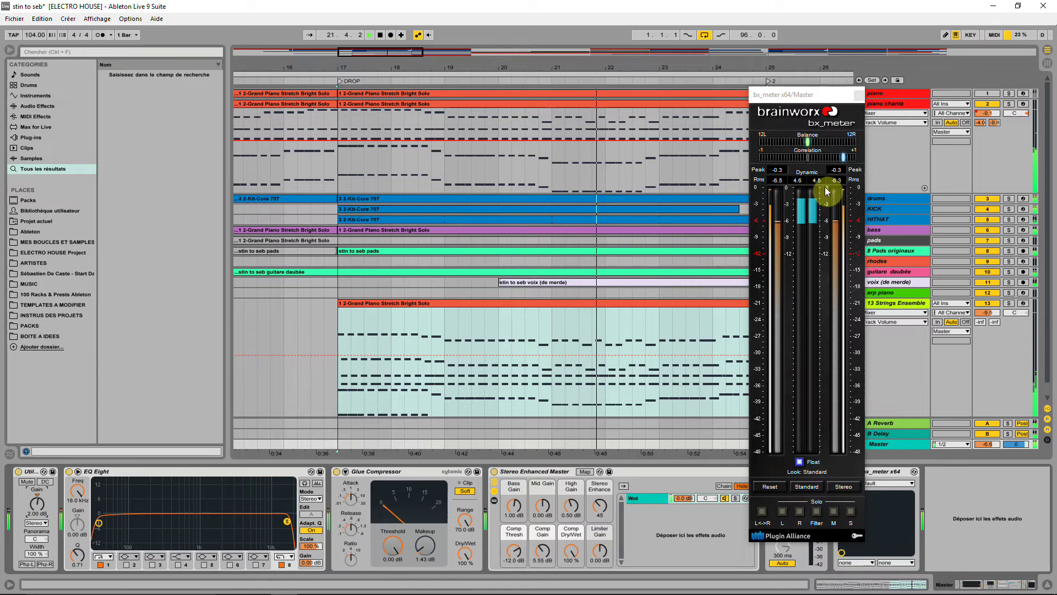
left_click(858, 95)
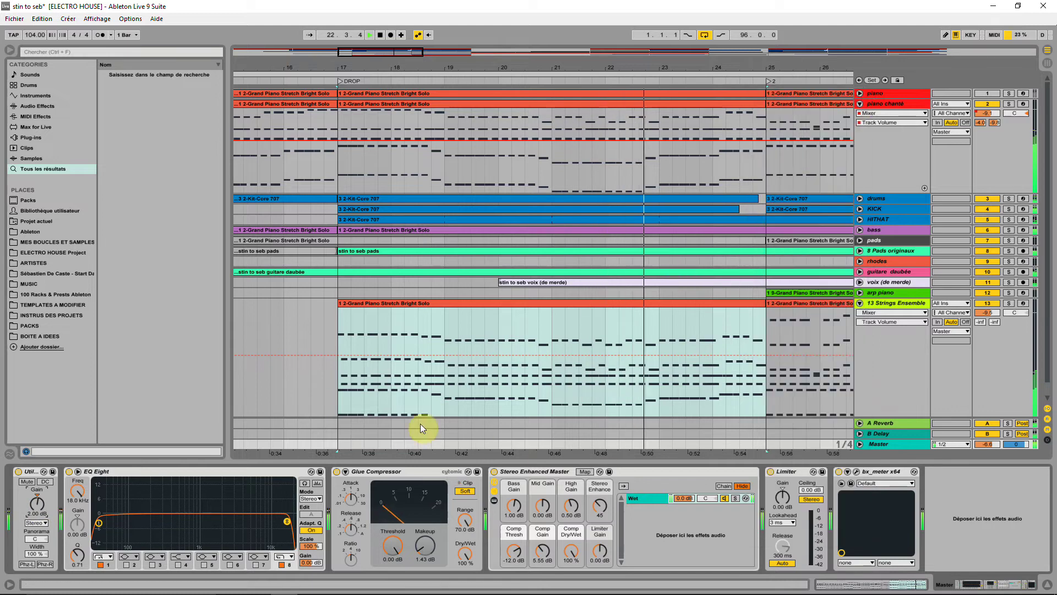
Open the strings clip at bar 17 for note editing and solo the Strings Ensemble and piano chanté tracks.
double_click(413, 303)
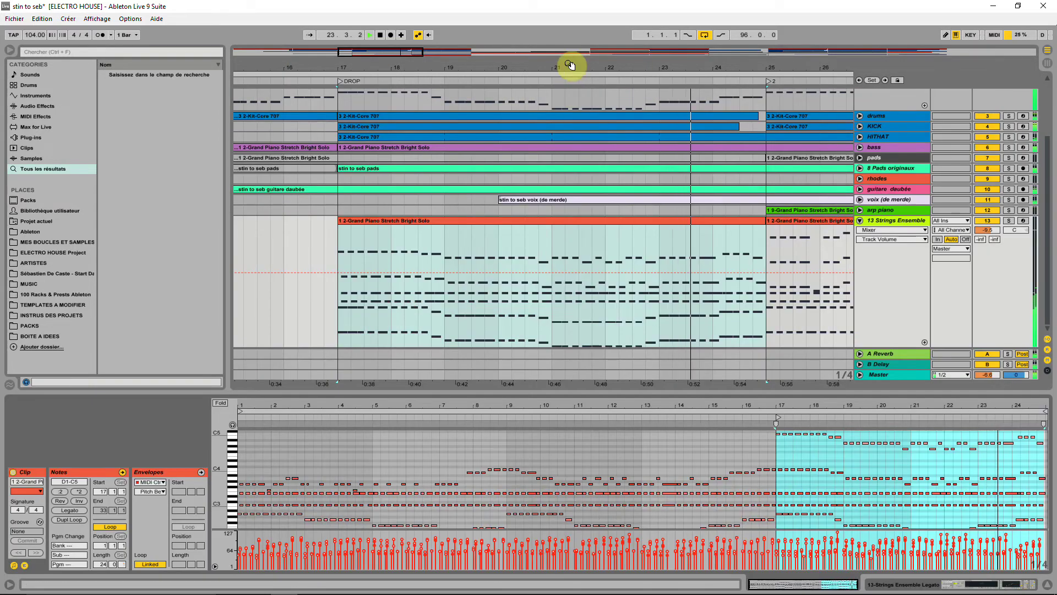
left_click_drag(571, 66, 573, 64)
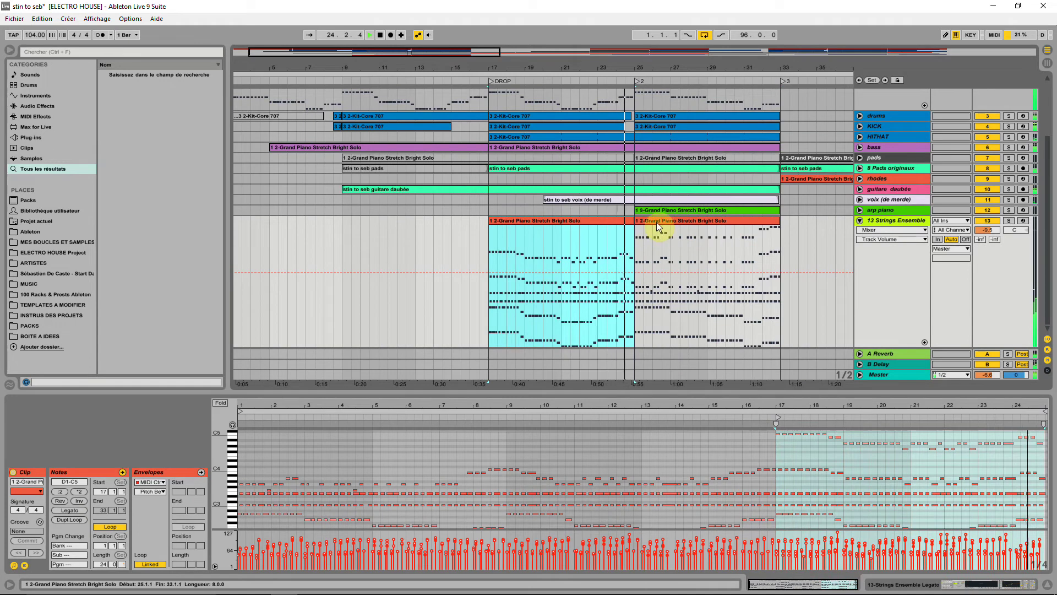
left_click(1010, 220)
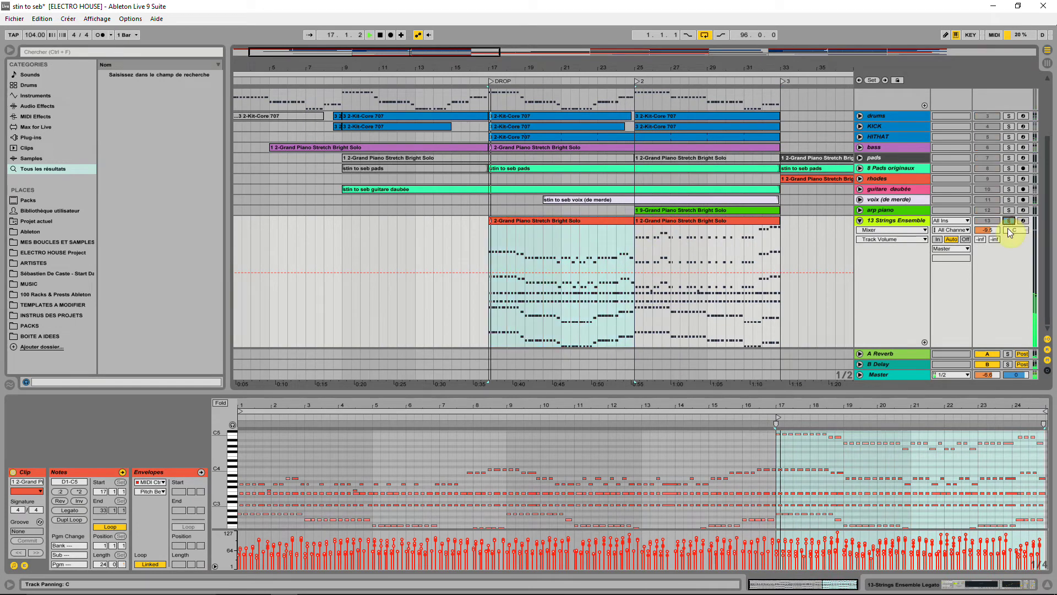
scroll(1008, 221, "up", 5)
left_click(1009, 103)
left_click_drag(725, 66, 712, 76)
scroll(583, 235, "down", 5)
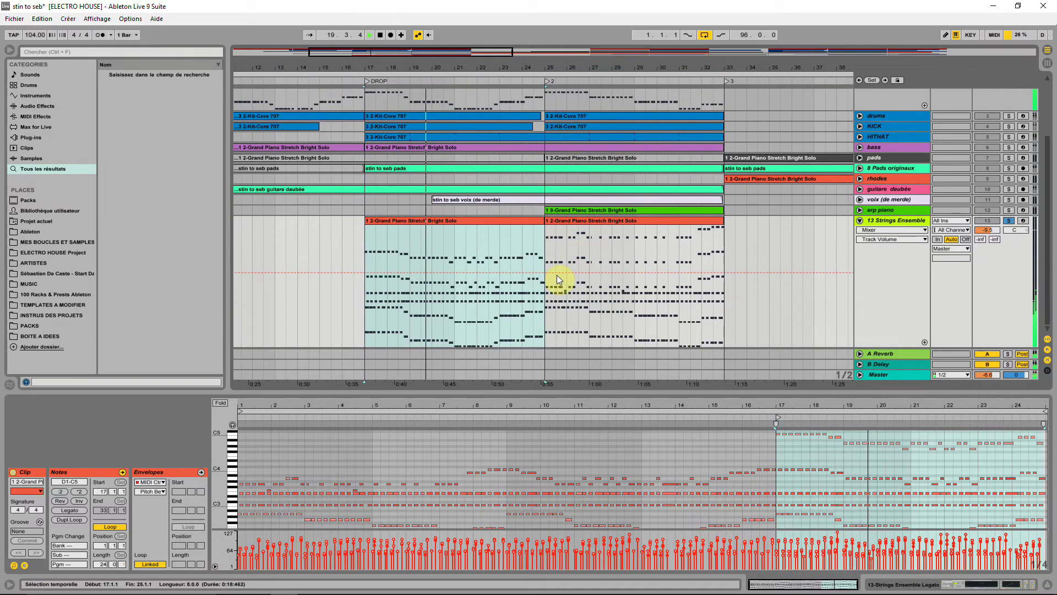
Turn on note preview and select the repeated A4 notes between bars 19 and 20 of the strings clip.
left_click(883, 461)
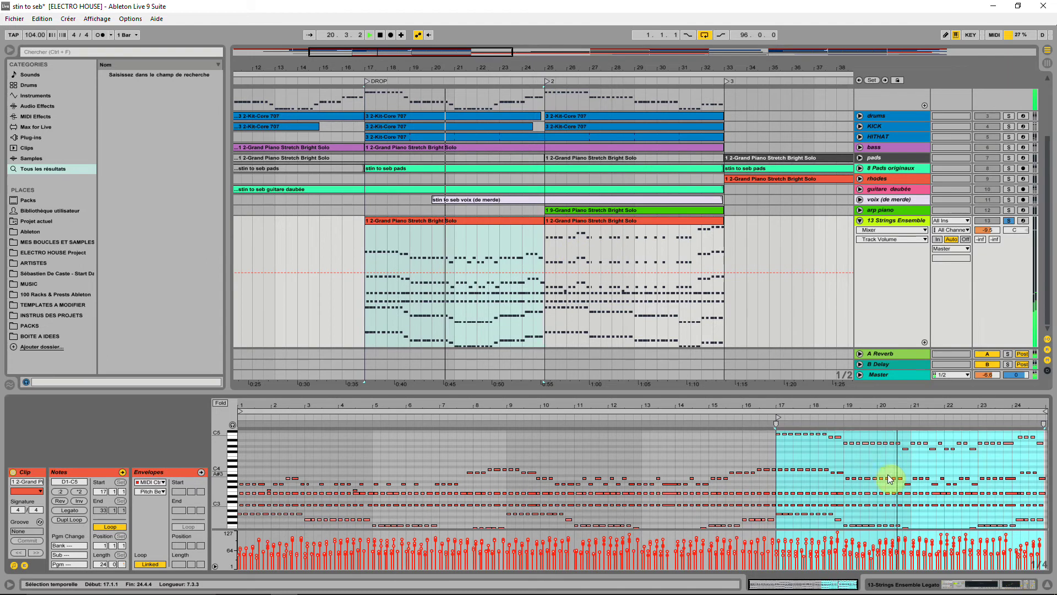
left_click_drag(899, 460, 851, 482)
key("space")
left_click(232, 424)
left_click_drag(892, 440, 844, 451)
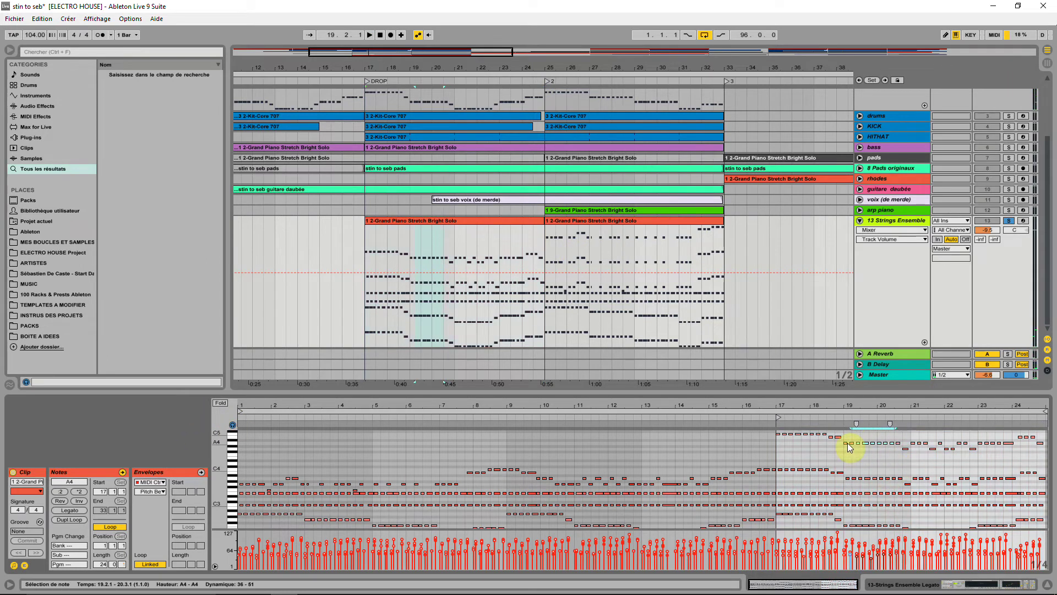
key("space")
Turn the repeated C5 notes in bars 17–18 and A4 notes in bars 19–20 and 21–24 into sustained notes.
left_click(780, 433)
left_click_drag(782, 434, 828, 434)
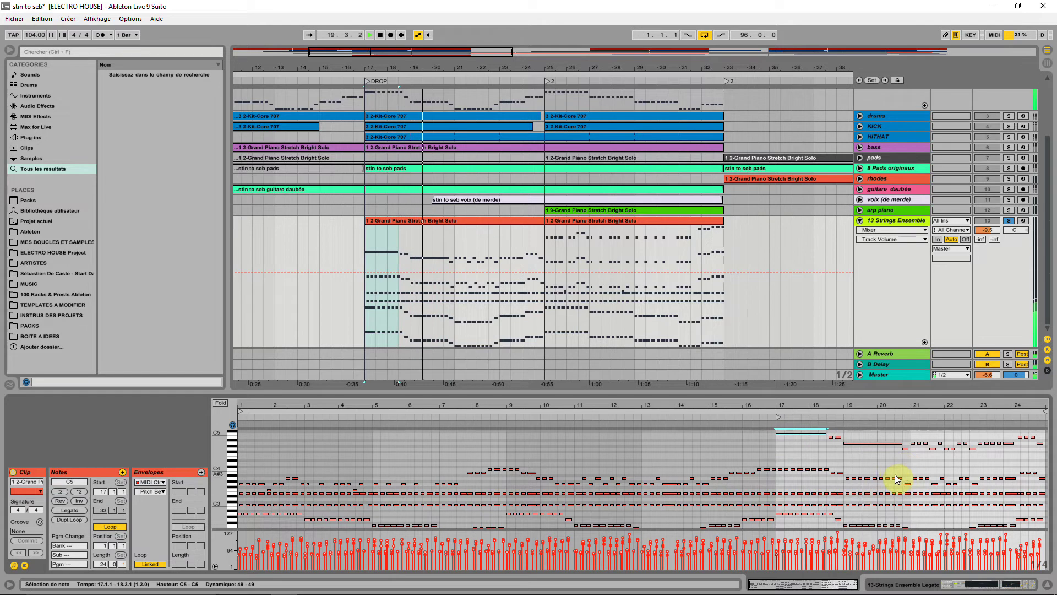
left_click(867, 442)
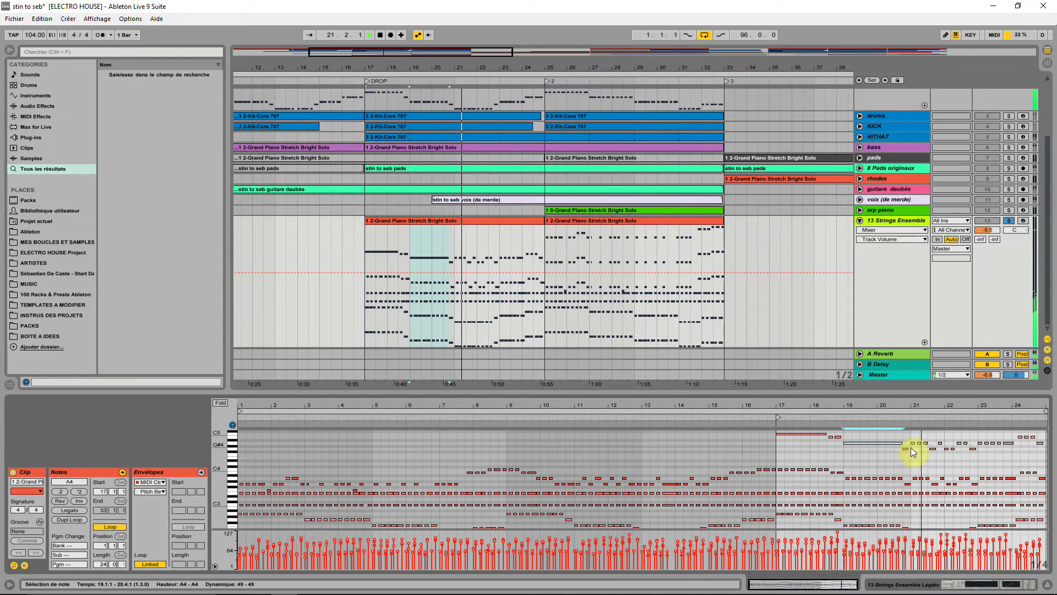
left_click_drag(913, 444, 1013, 443)
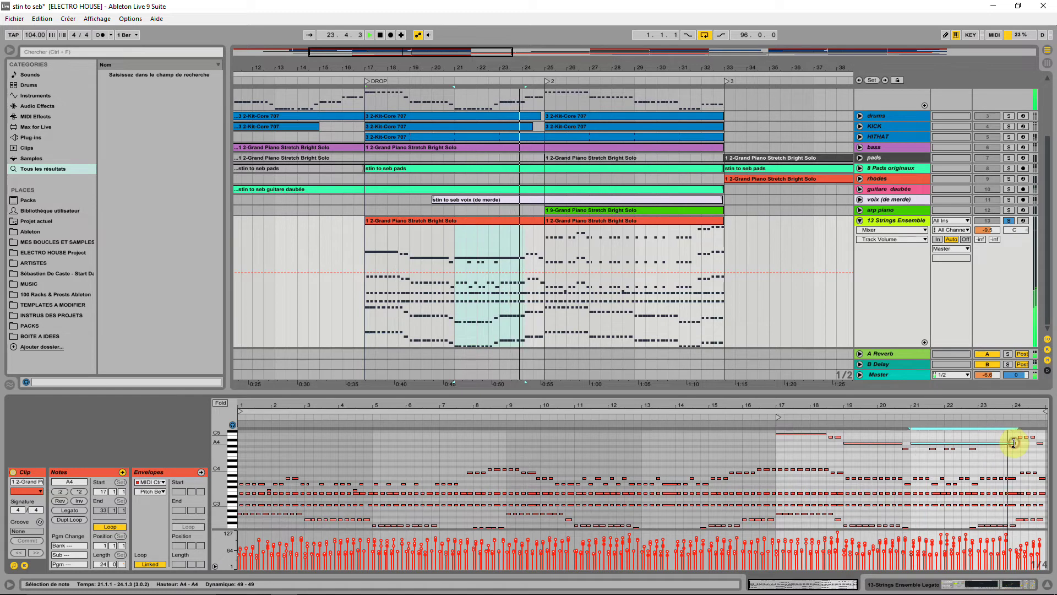
left_click(479, 331)
In the strings clip at bar 25, turn the repeated G5 notes into two sustained notes, the second from 2.1.2 to 7.3.3.
left_click(566, 221)
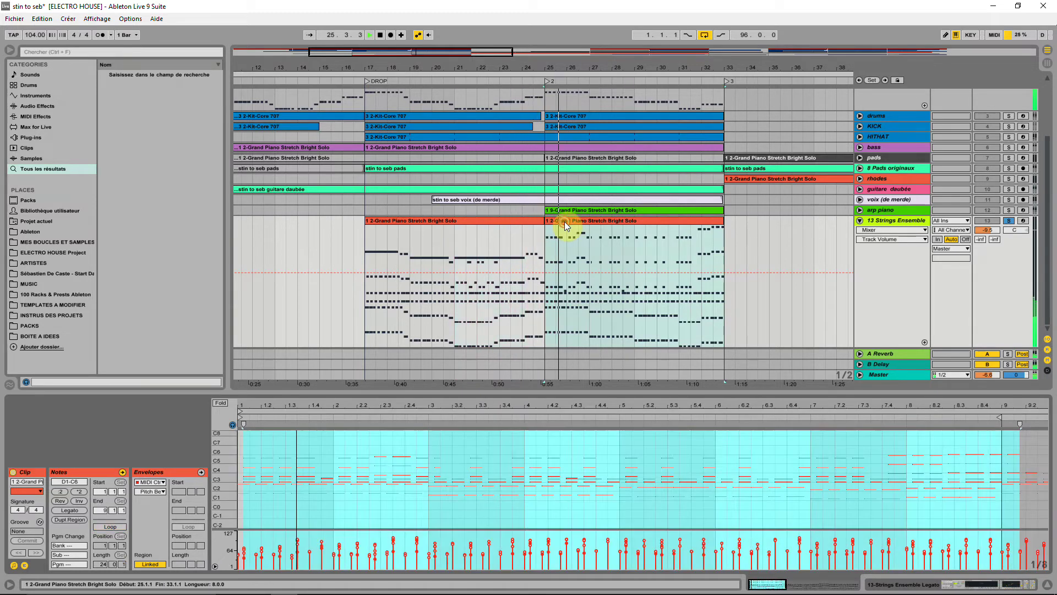
mouse_move(231, 472)
left_mouse_down()
mouse_move(242, 462)
mouse_move(330, 466)
left_mouse_up()
left_click(274, 440)
left_click(349, 463)
left_click(349, 462)
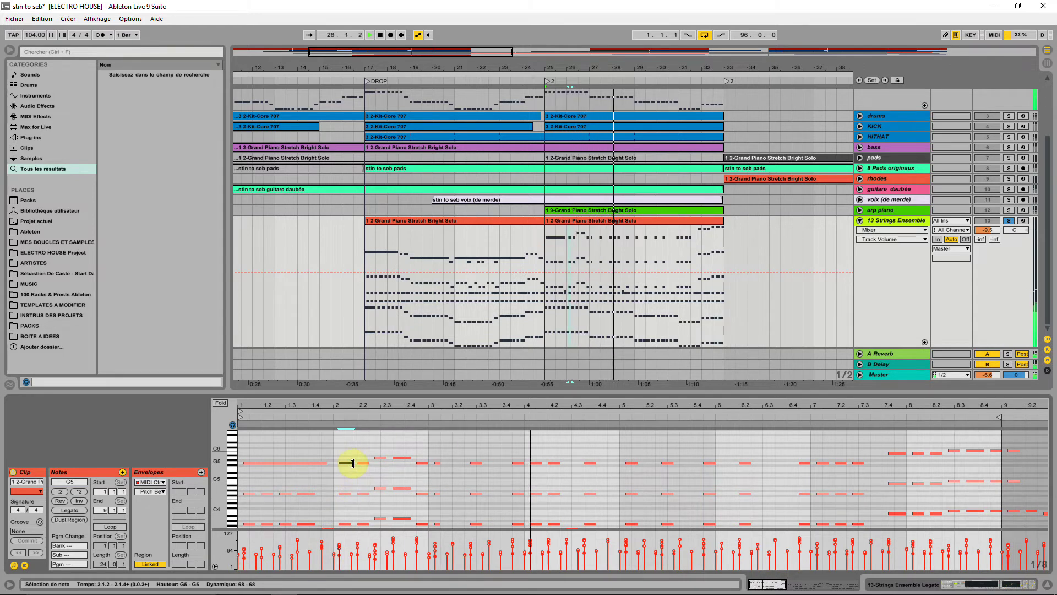
left_click_drag(352, 462, 864, 465)
Deactivate the two A5 notes starting at 2.2.4 in the second strings clip.
left_click(394, 460)
left_click_drag(373, 441, 409, 458)
scroll(389, 454, "down", 3)
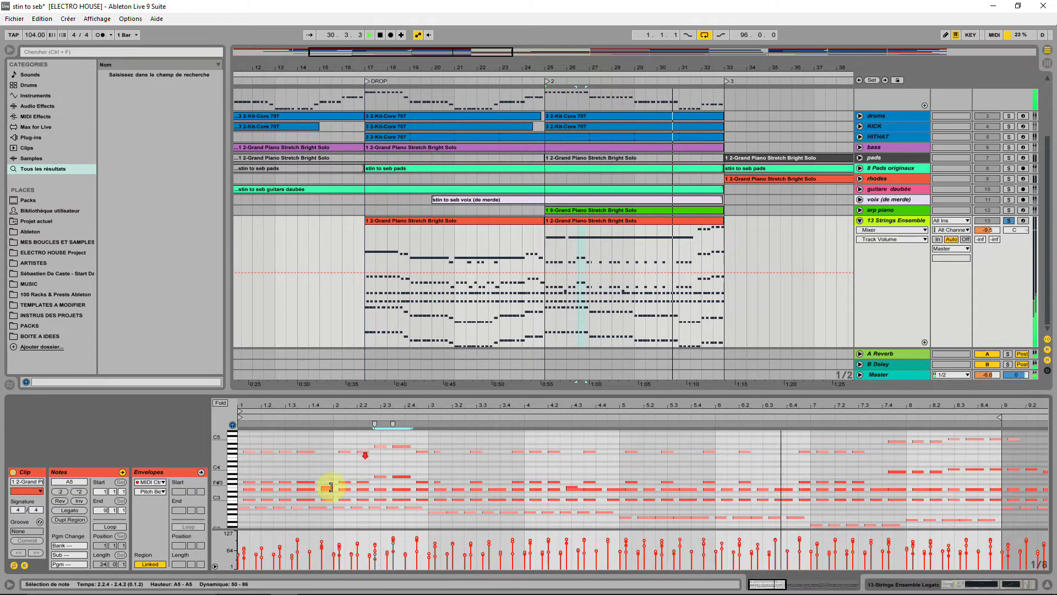
Enlarge the velocity lane and set the velocity of the long G5 note starting at 2.1.2 to 47.
left_click_drag(234, 539, 239, 560)
left_click(574, 355)
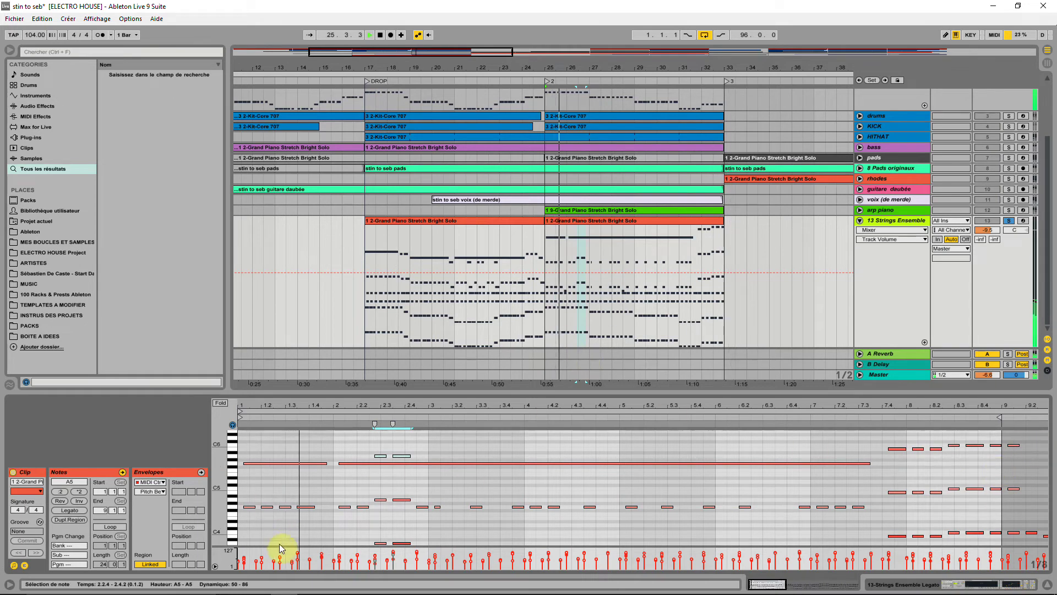
left_click(263, 463)
left_click_drag(267, 562, 267, 495)
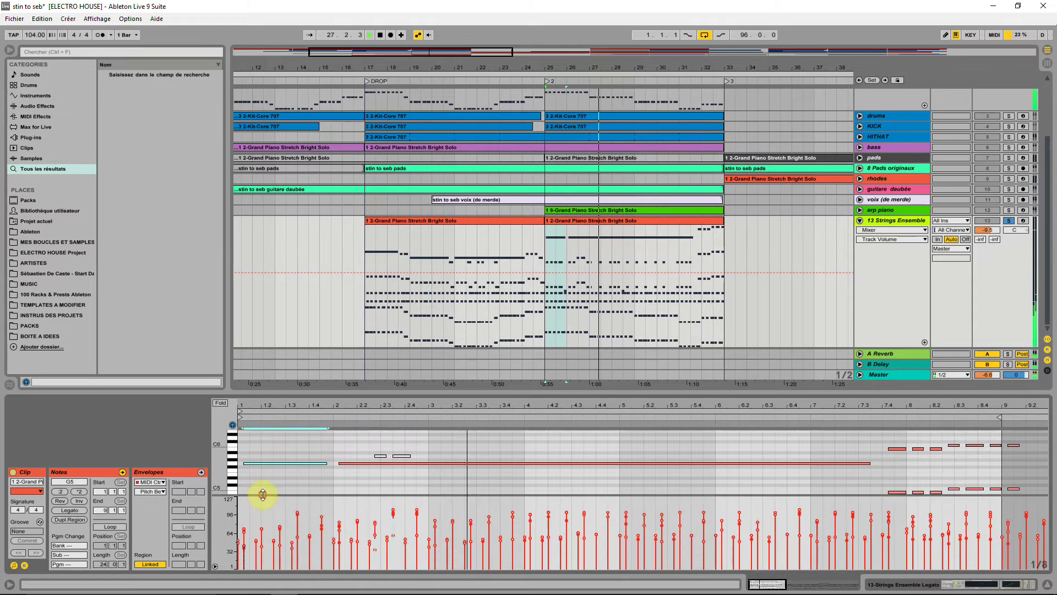
left_click(344, 463)
left_click_drag(350, 506, 342, 530)
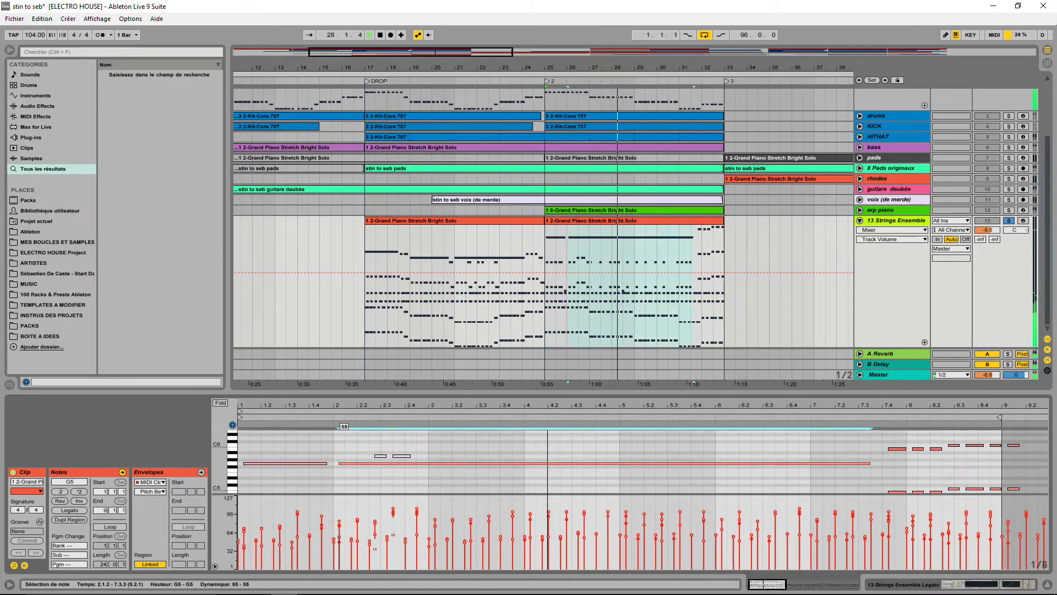
Turn the repeated G4 notes into one sustained note from 2.1.2 to 7.4.1, and deactivate it along with the nearby A4 notes.
scroll(606, 451, "down", 3)
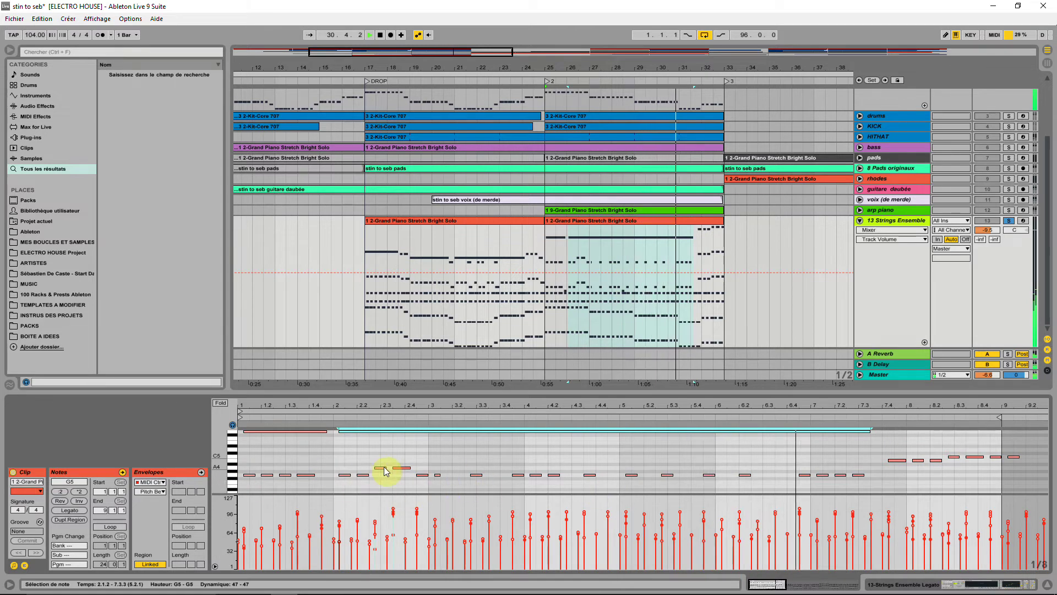
left_click_drag(424, 469, 884, 483)
key("space")
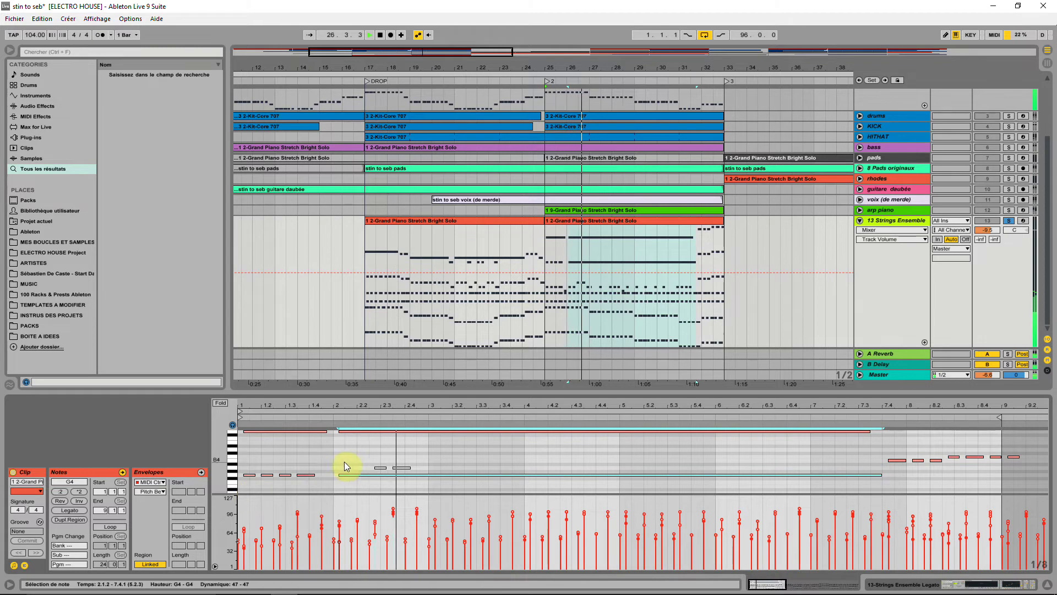
left_click_drag(342, 460, 362, 480)
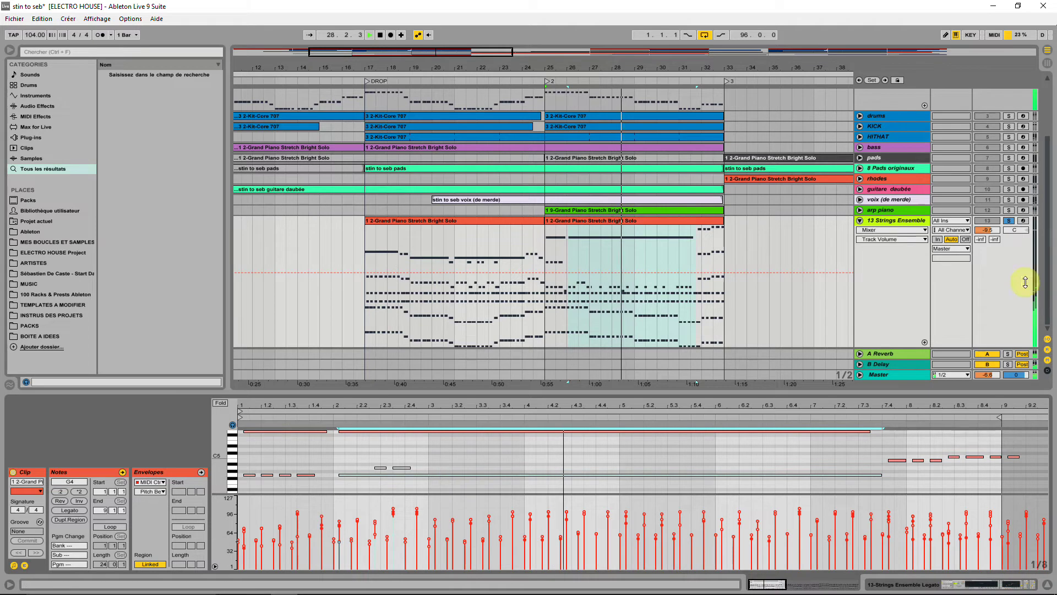
Compare the strings with and without solo, and solo the guitare daubée track together with them.
left_click(1011, 221)
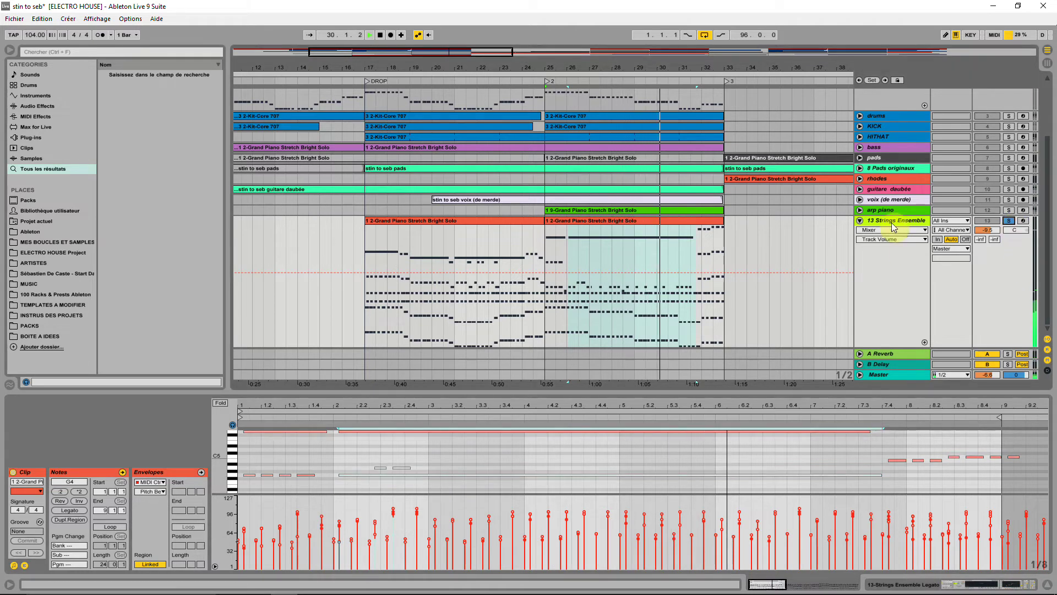
left_click(1009, 221)
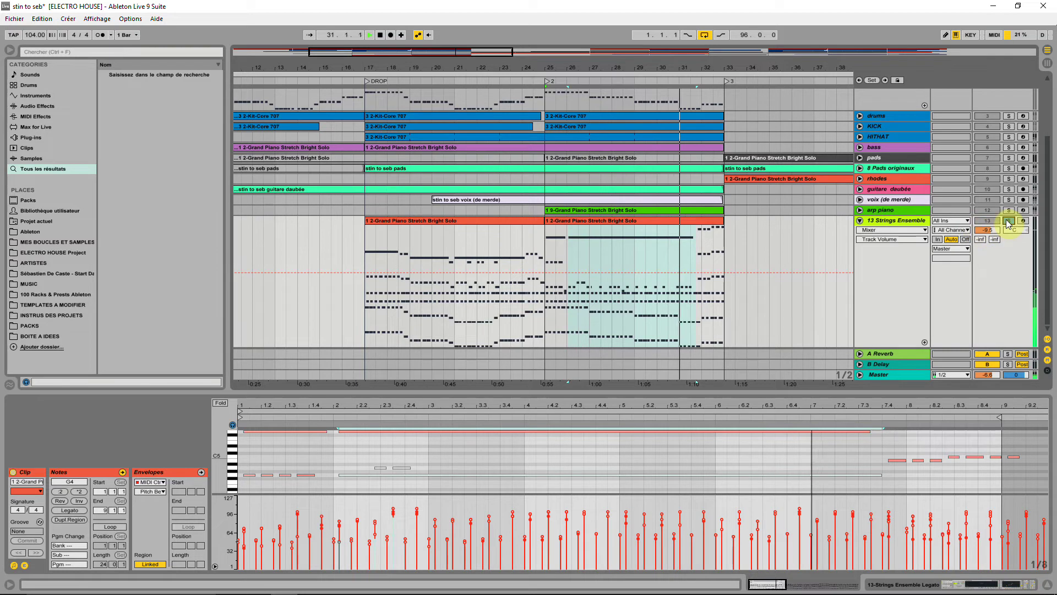
left_click(1009, 221)
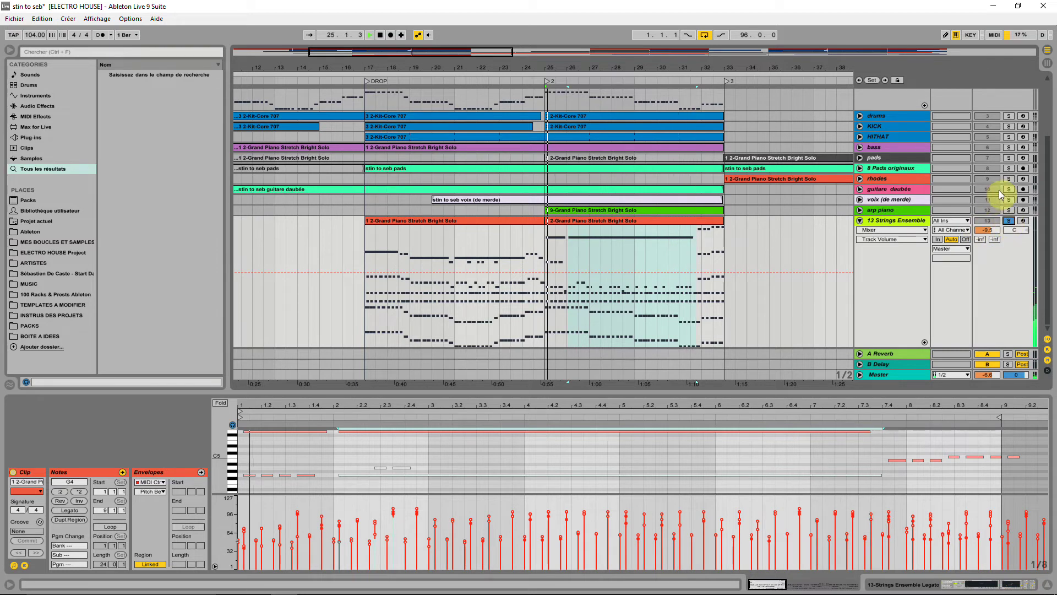
left_click(1010, 190)
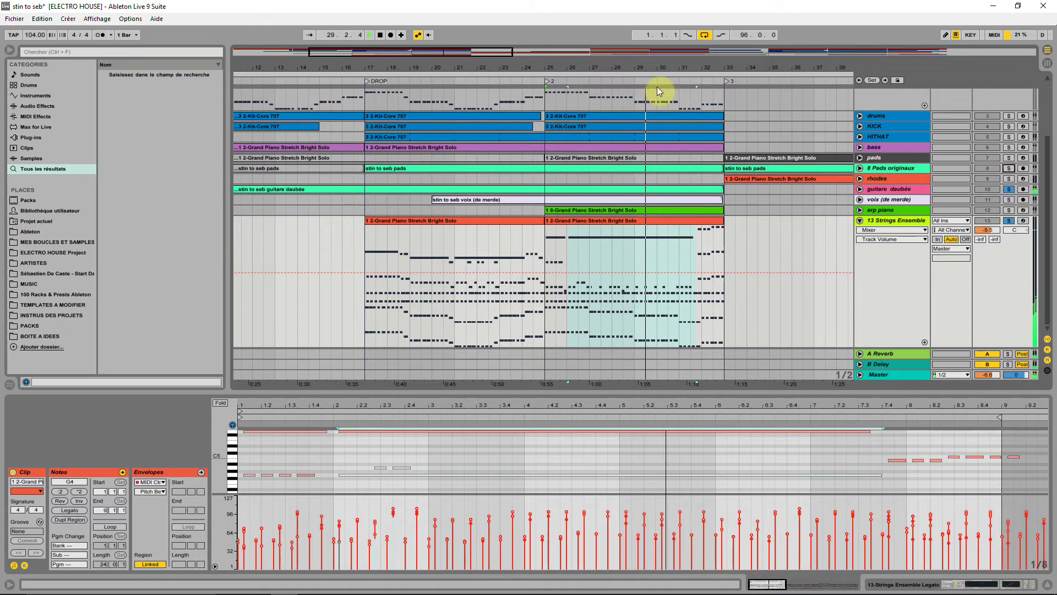
Consolidate the two Strings Ensemble clips from bar 17 to bar 33 into one clip.
left_click_drag(659, 65, 659, 54)
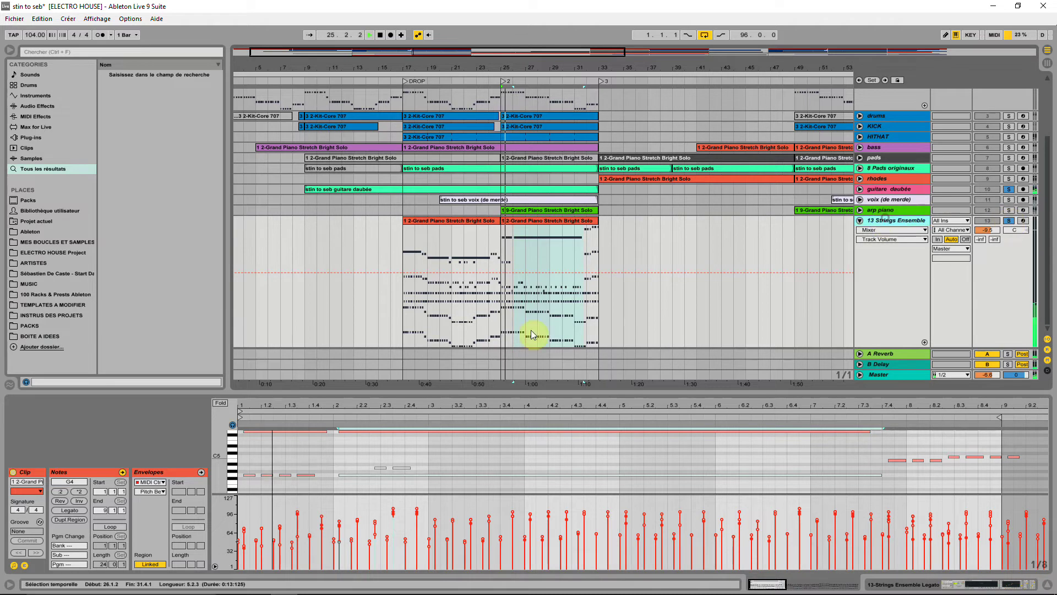
left_click_drag(405, 241, 599, 239)
key("ctrl+j")
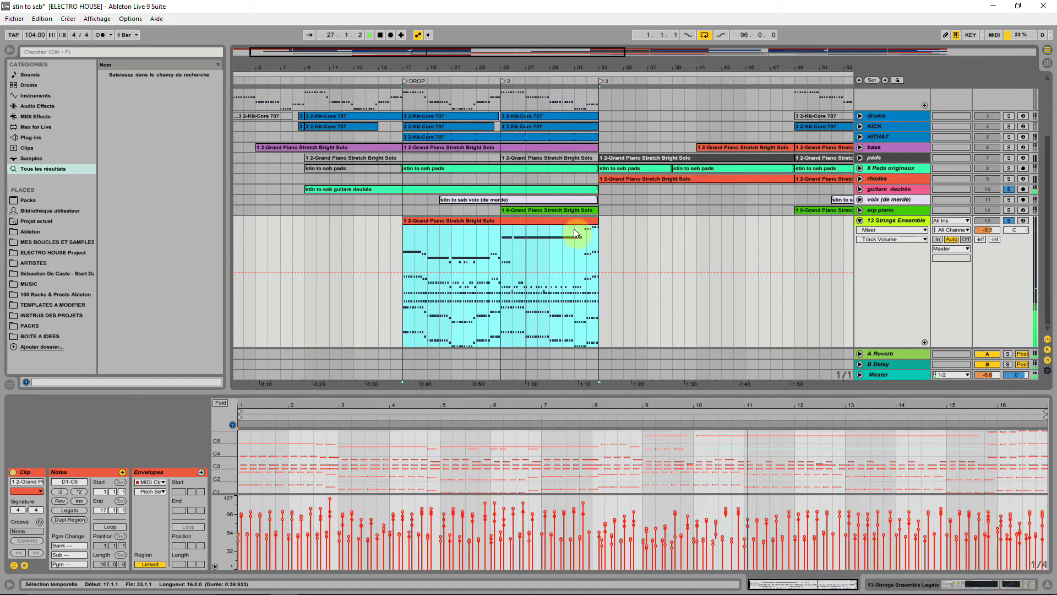
In the consolidated strings clip, deactivate the D1–A1 notes, the D2–A2 notes and all C3 notes.
left_click(573, 220)
left_click_drag(706, 402, 691, 295)
mouse_move(232, 403)
left_mouse_down()
mouse_move(229, 386)
mouse_move(231, 408)
left_mouse_up()
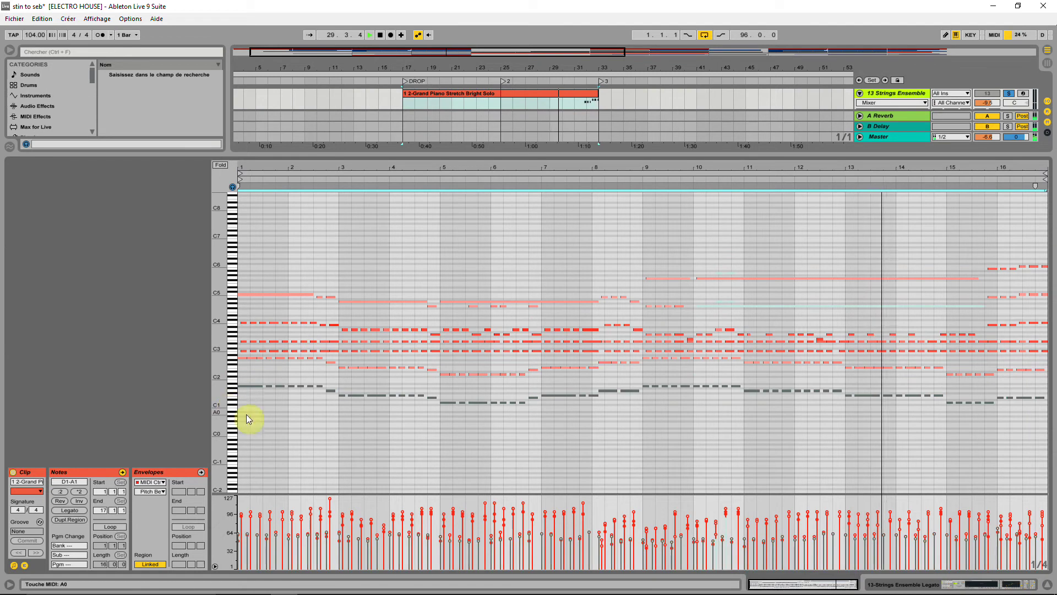
left_click_drag(1031, 381, 200, 359)
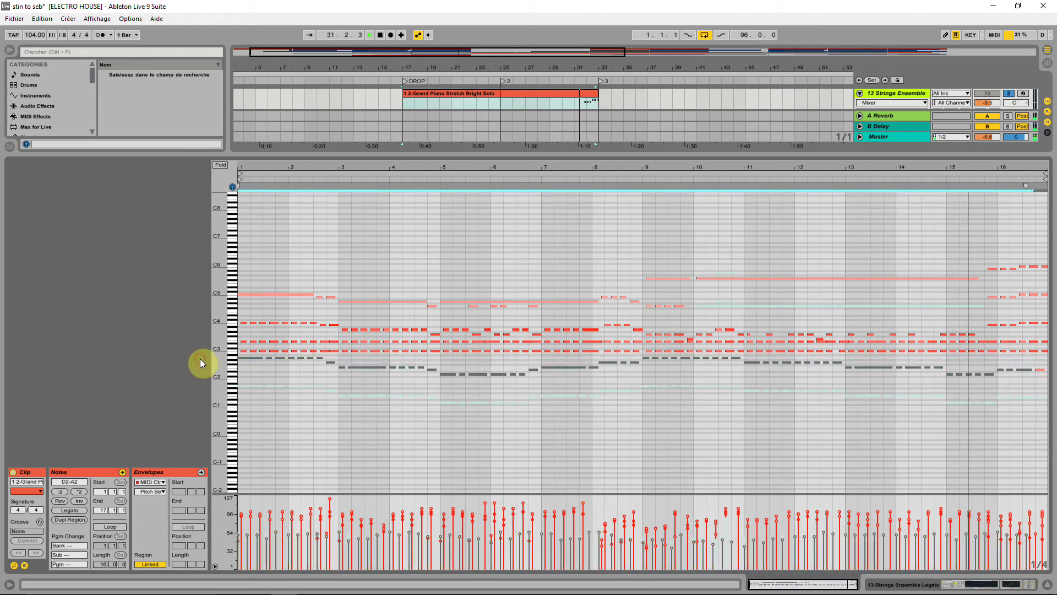
left_click(231, 353)
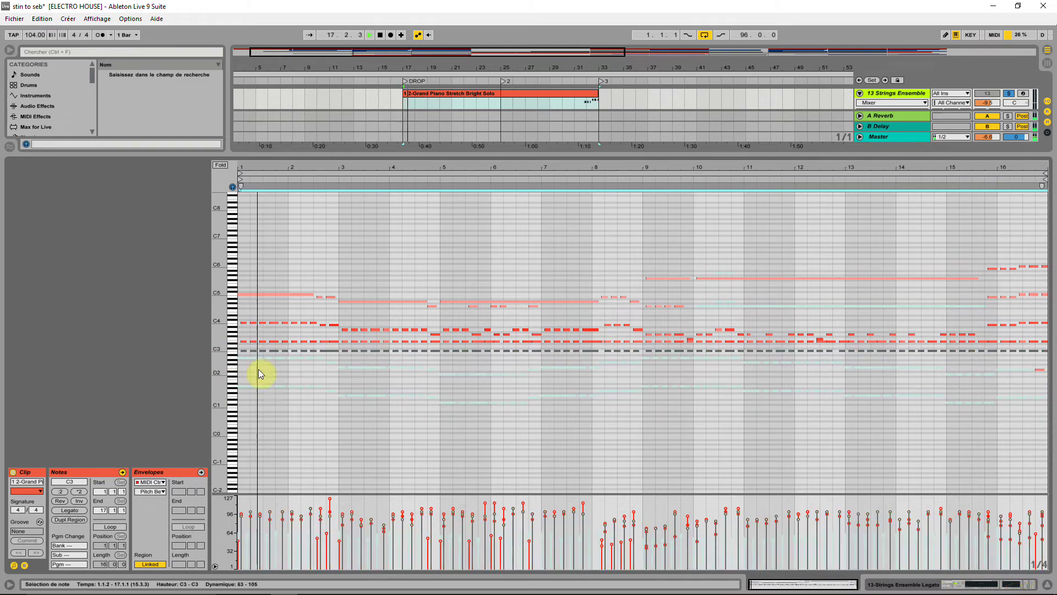
Keep the D2–A2 notes deactivated, reactivate the D1–A1 notes across the strings clip, and shrink the note editor.
left_click_drag(1045, 385, 1040, 360)
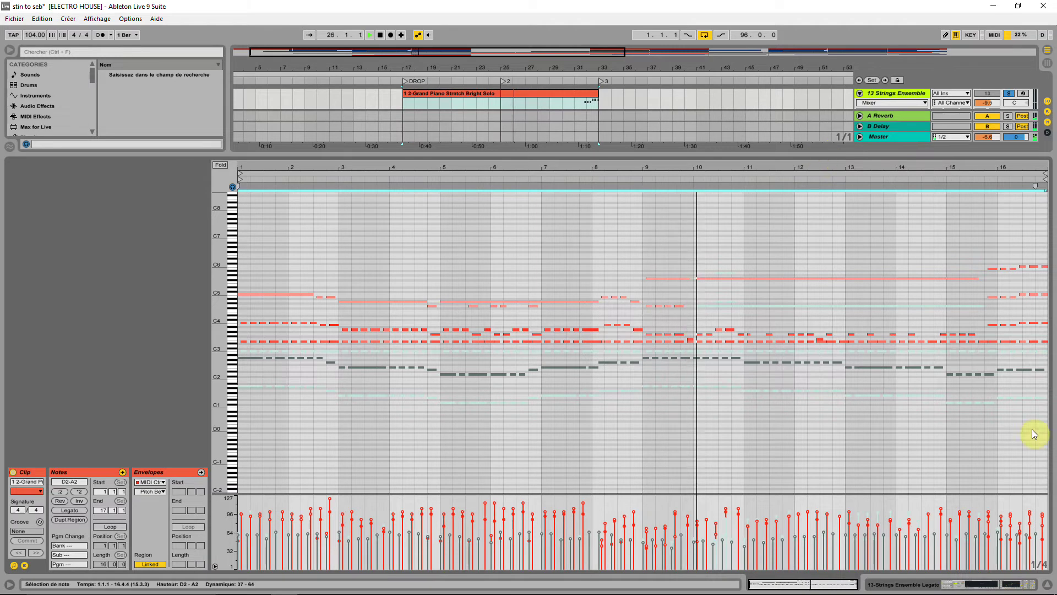
left_click_drag(1043, 422, 114, 381)
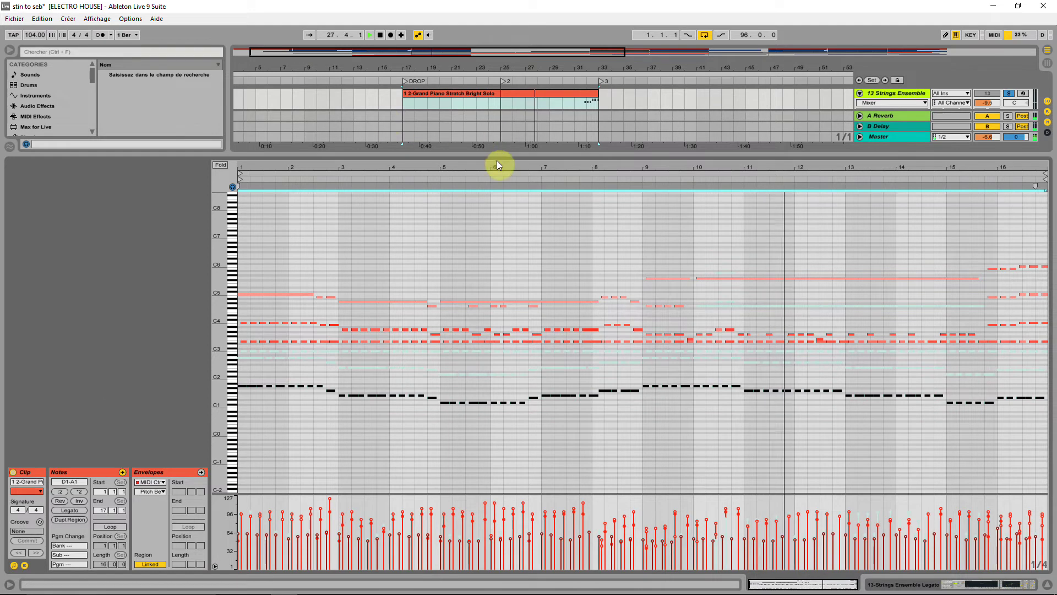
left_click_drag(498, 155, 491, 354)
Add the arp piano and bass tracks to the soloed tracks and restart playback from the drop at bar 17.
left_click(1009, 170)
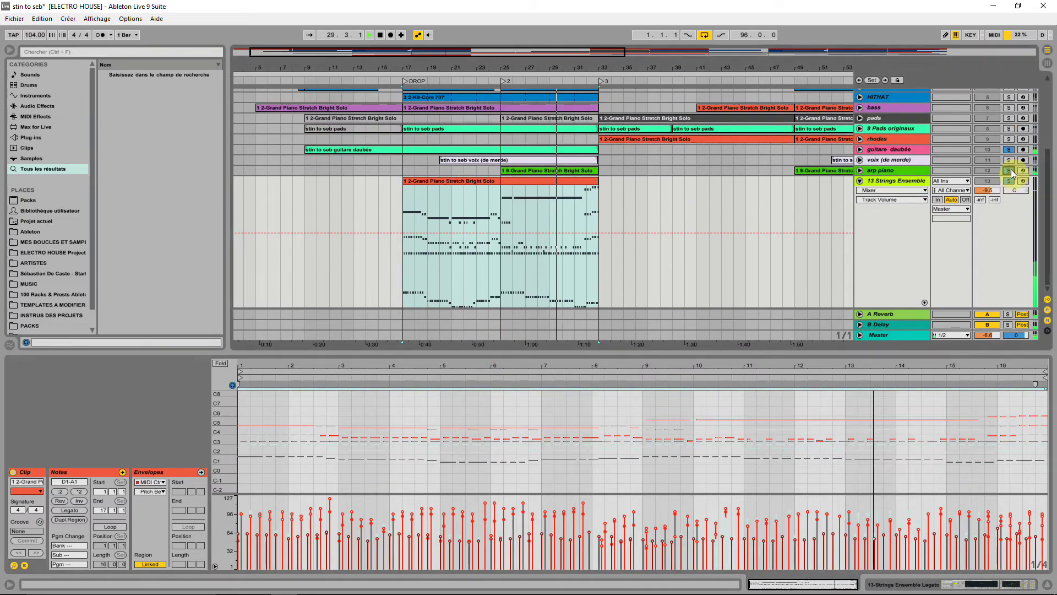
key("Left")
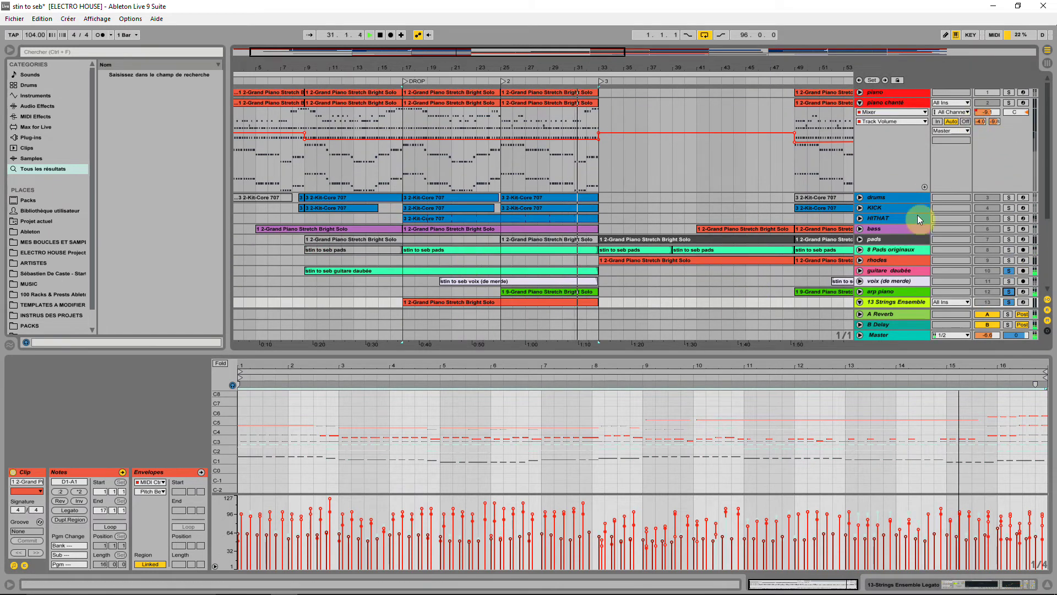
key("space")
key("space")
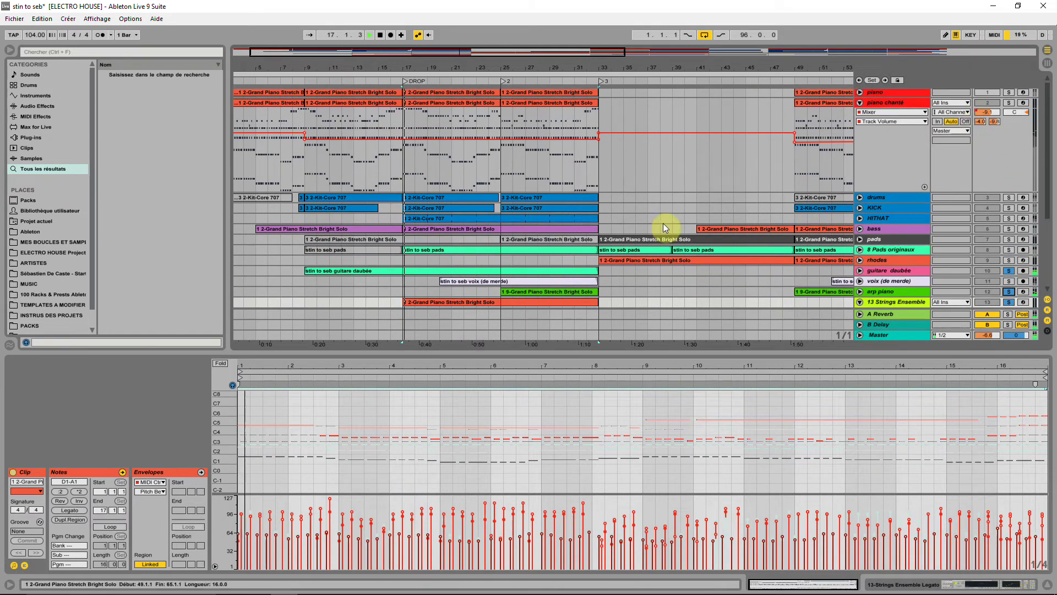
left_click(1009, 229)
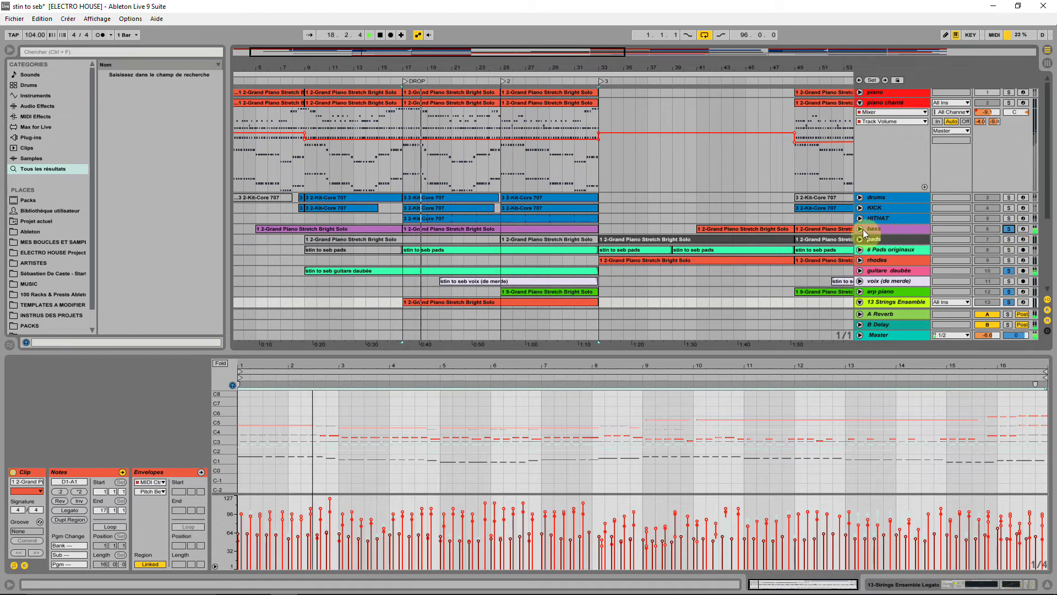
Add a Utility device at the end of the bass track's effect chain and set its gain to -2.22 dB.
left_click(860, 229)
left_click(897, 218)
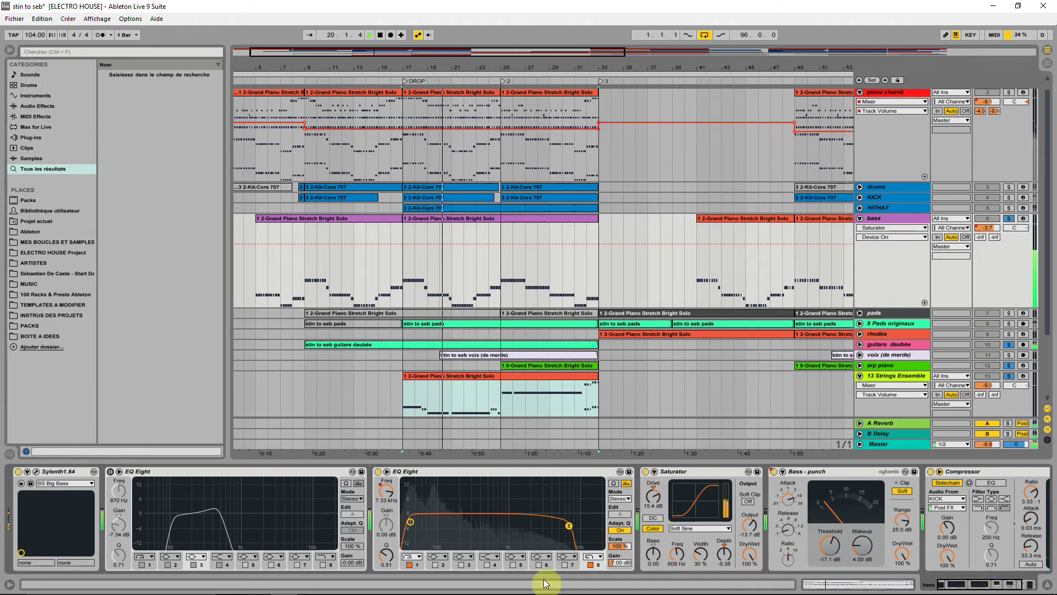
left_click(625, 560)
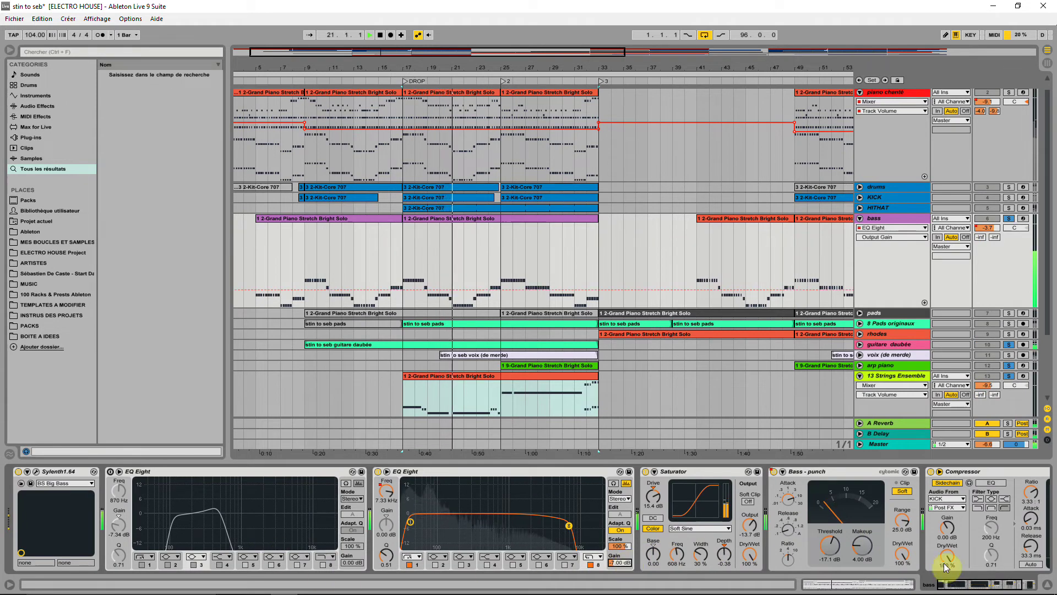
left_click(985, 585)
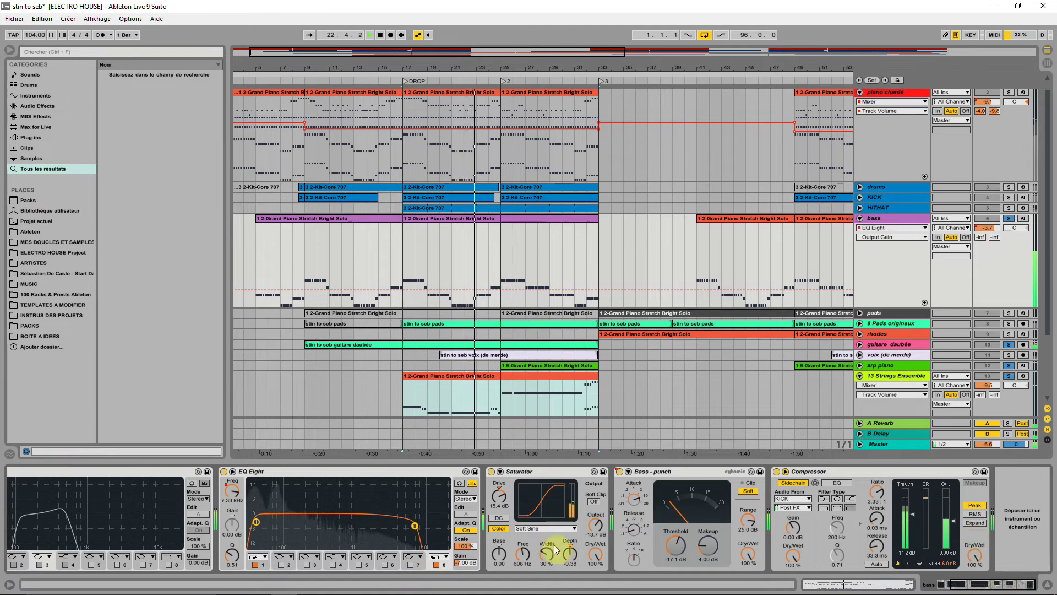
left_click(596, 524)
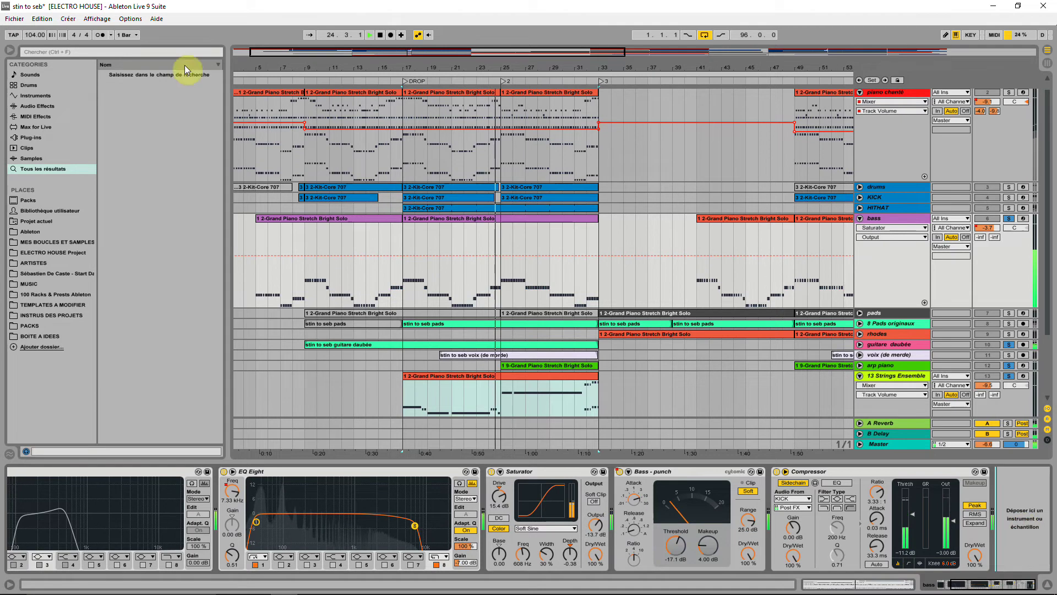
left_click(89, 51)
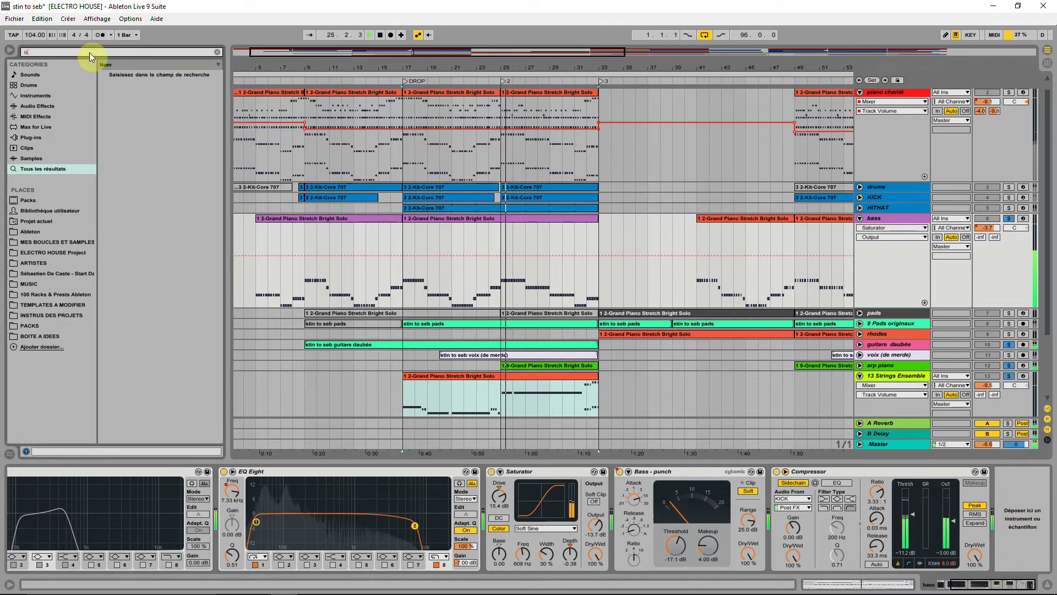
type("uti")
left_click(113, 75)
left_click_drag(1016, 427, 1023, 506)
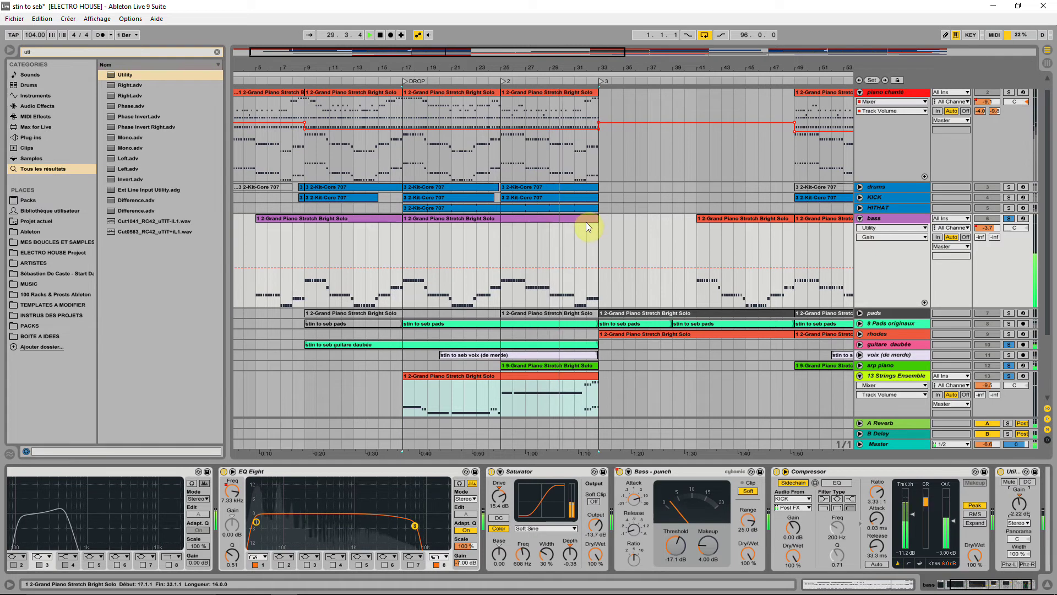
Solo the KICK track and set the bass sidechain compressor's ratio to 6.66:1, also adjusting its attack.
left_click(1009, 197)
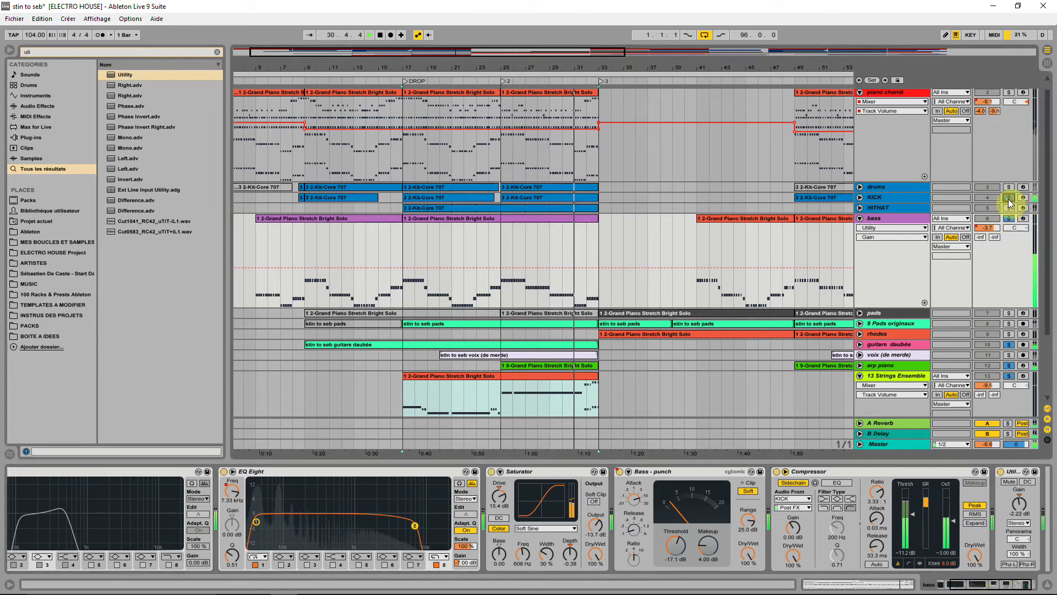
left_click(469, 198)
left_click(896, 222)
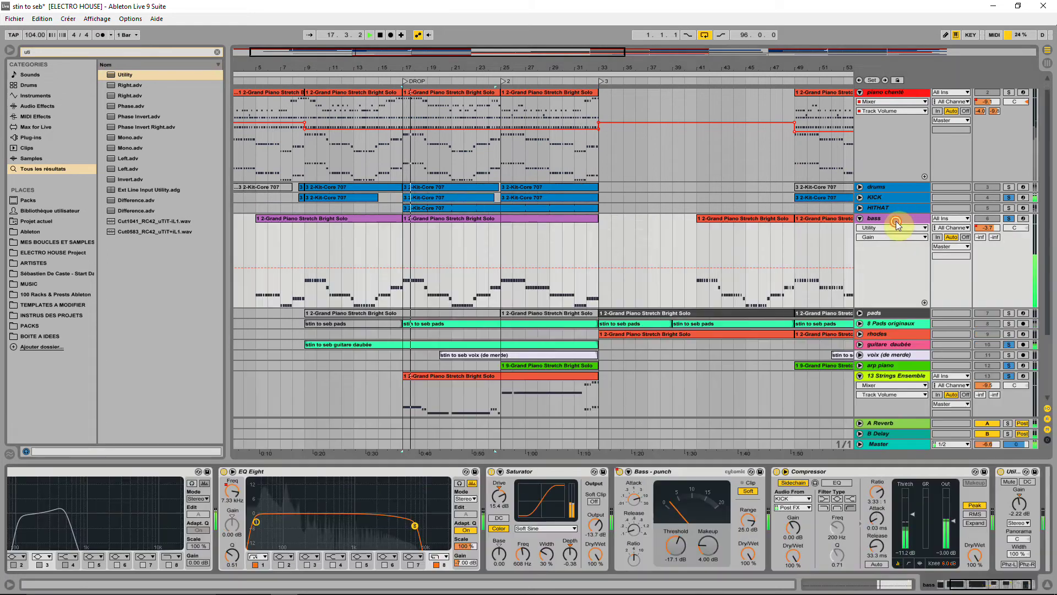
left_click(877, 492)
left_click_drag(877, 493, 877, 482)
left_click(878, 523)
left_click_drag(880, 524, 881, 526)
left_click(876, 494)
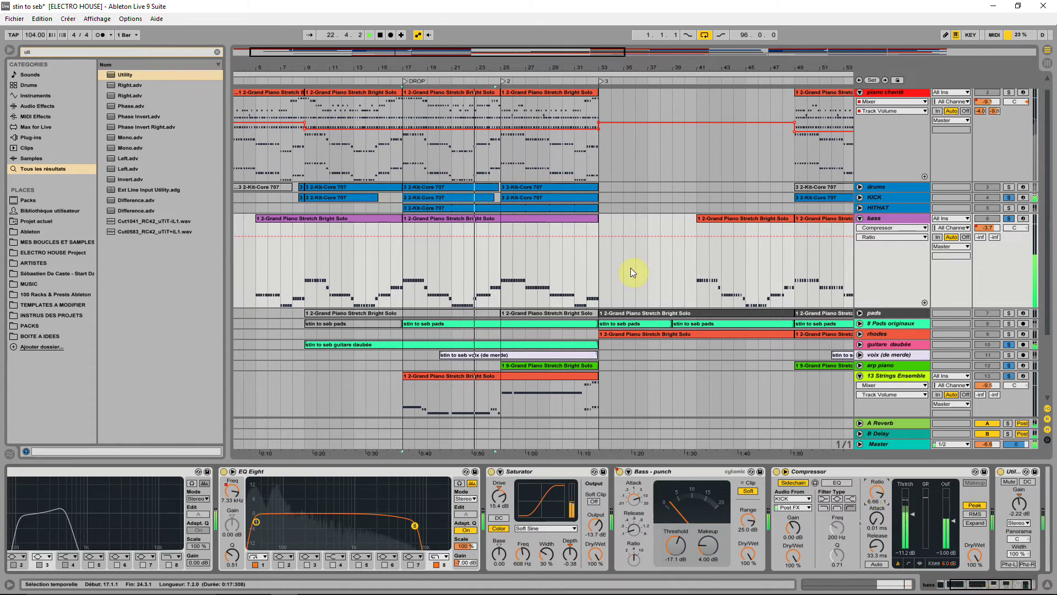
Solo the HITHAT track with the others and show the 13 Strings Ensemble track's devices.
left_click(1009, 207)
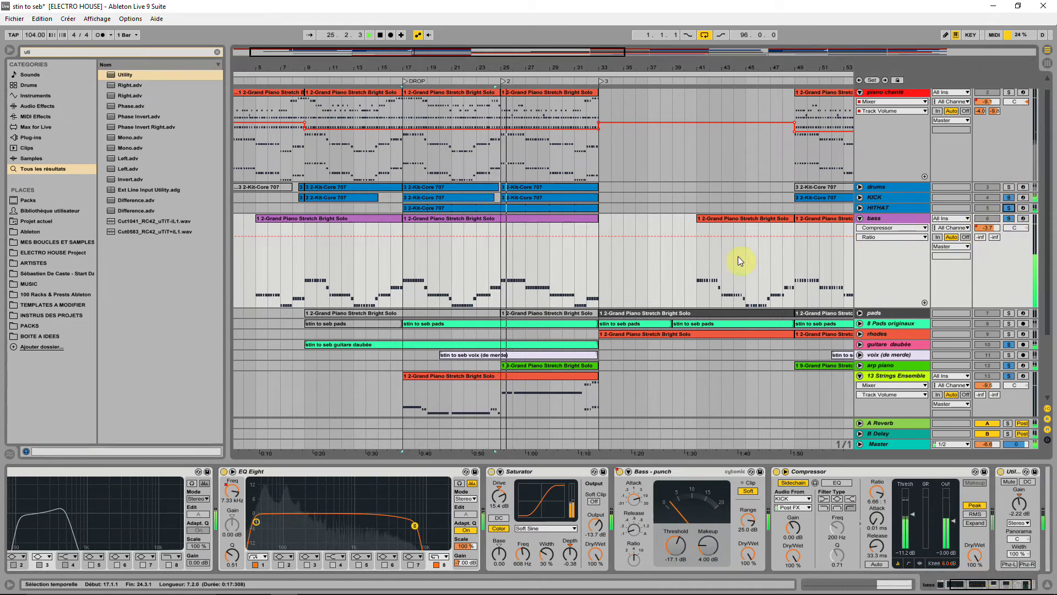
scroll(907, 189, "up", 1)
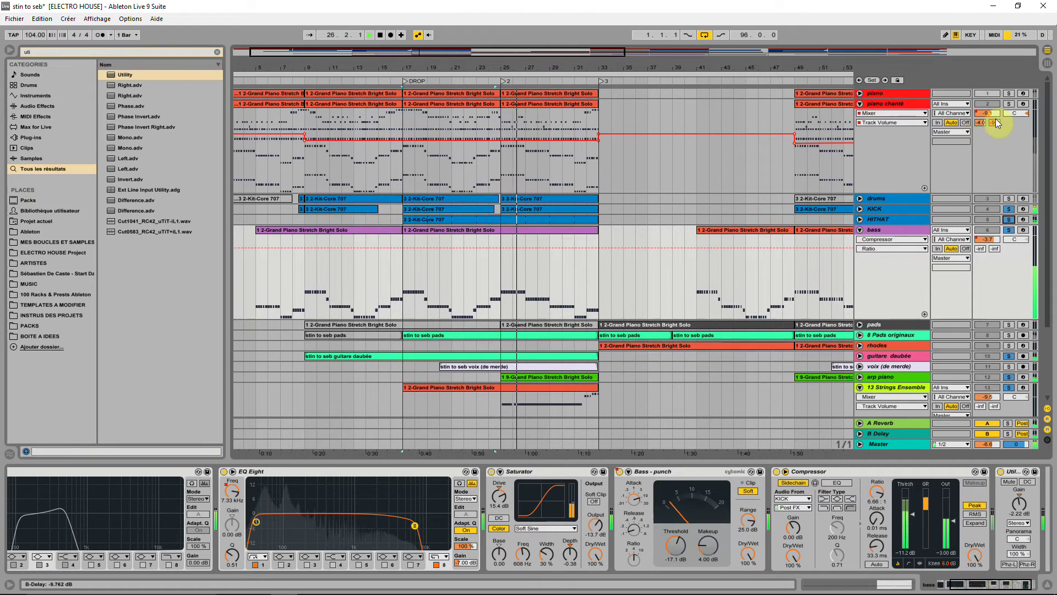
scroll(891, 378, "down", 3)
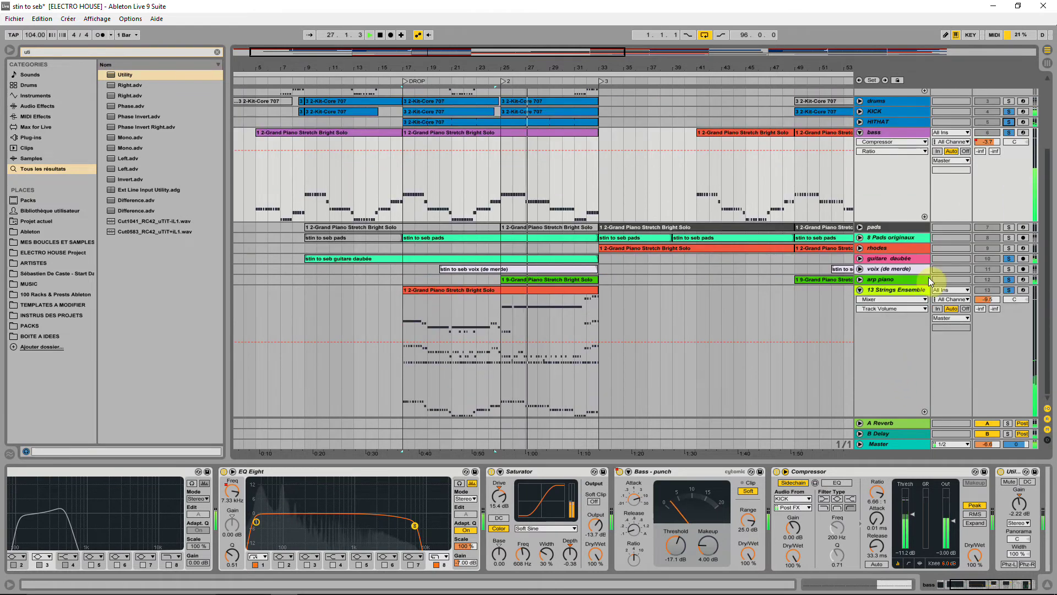
left_click(888, 287)
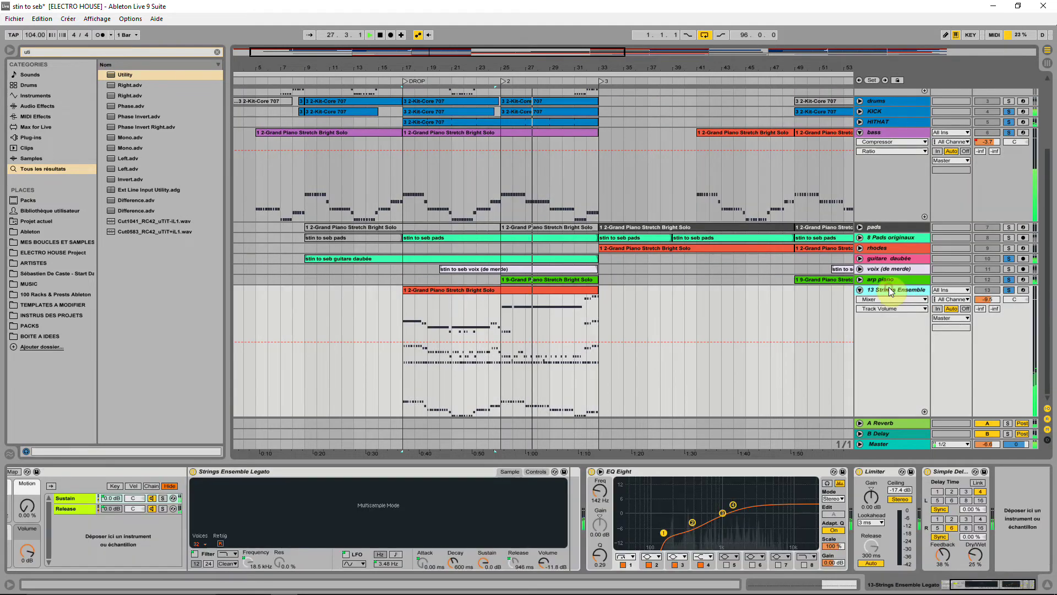
Lower the guitare daubée volume automation between bars 17 and 33 to -11.1 dB and compare by toggling the track's solo.
left_click(860, 258)
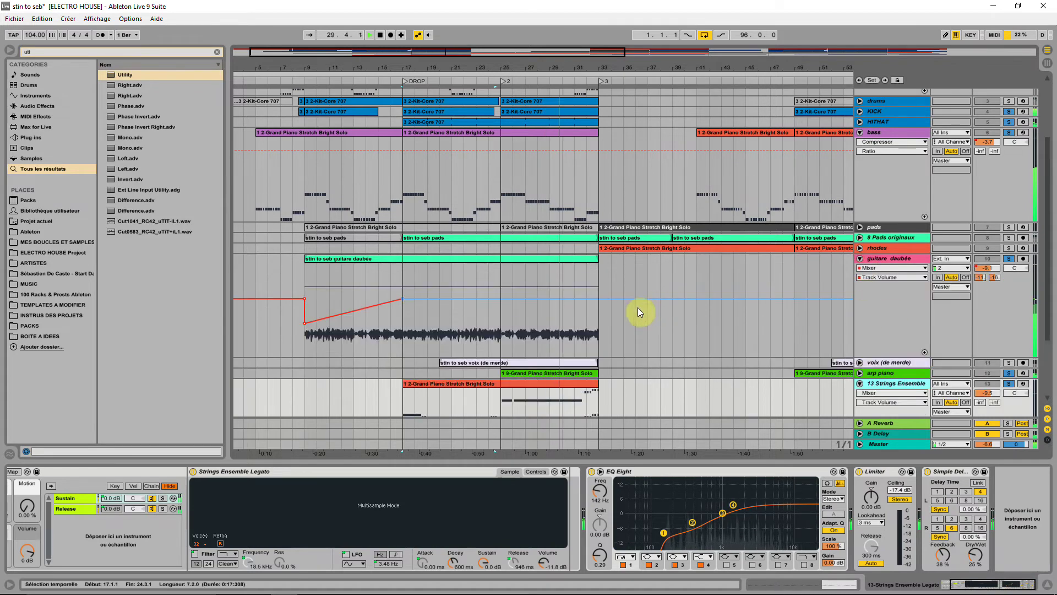
left_click_drag(407, 336, 587, 314)
left_click_drag(470, 308, 470, 311)
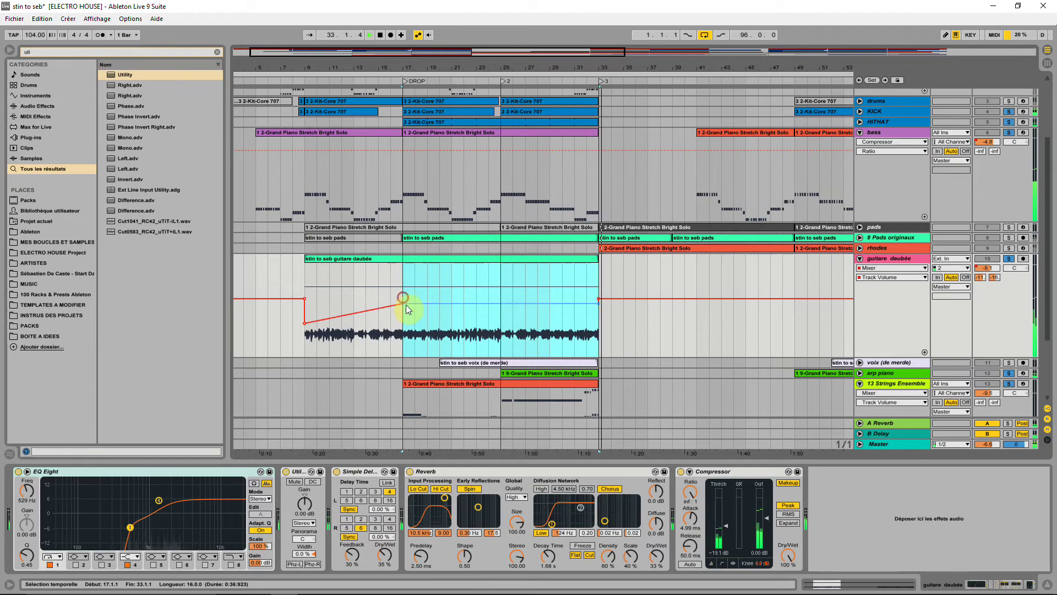
left_click(613, 314)
left_click(1010, 258)
left_click(1010, 258)
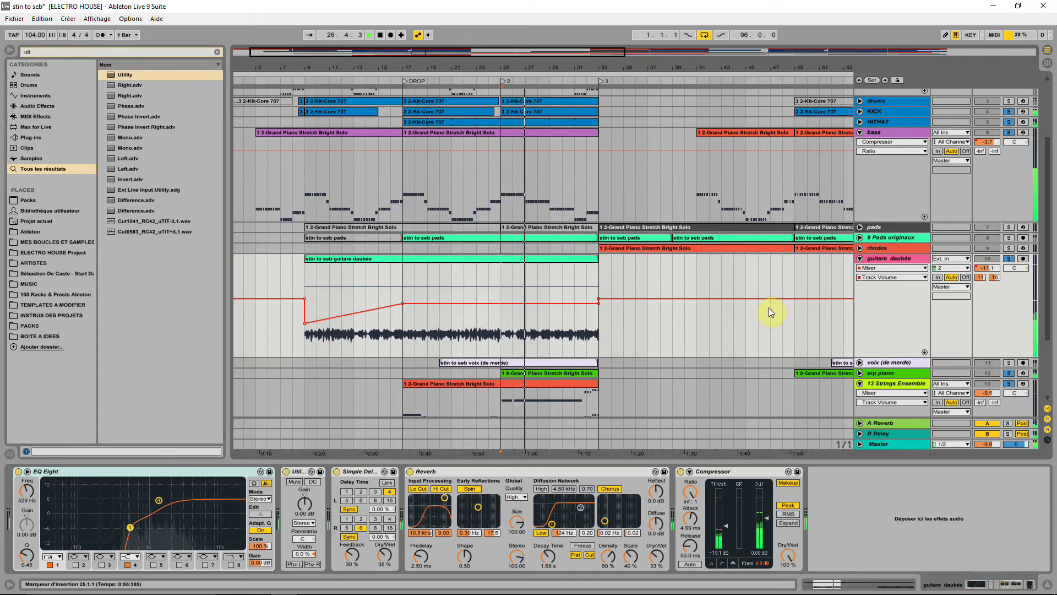
Fold the bass and guitare daubée tracks and lower the piano chanté volume automation between bars 33 and 49.
scroll(722, 332, "up", 3)
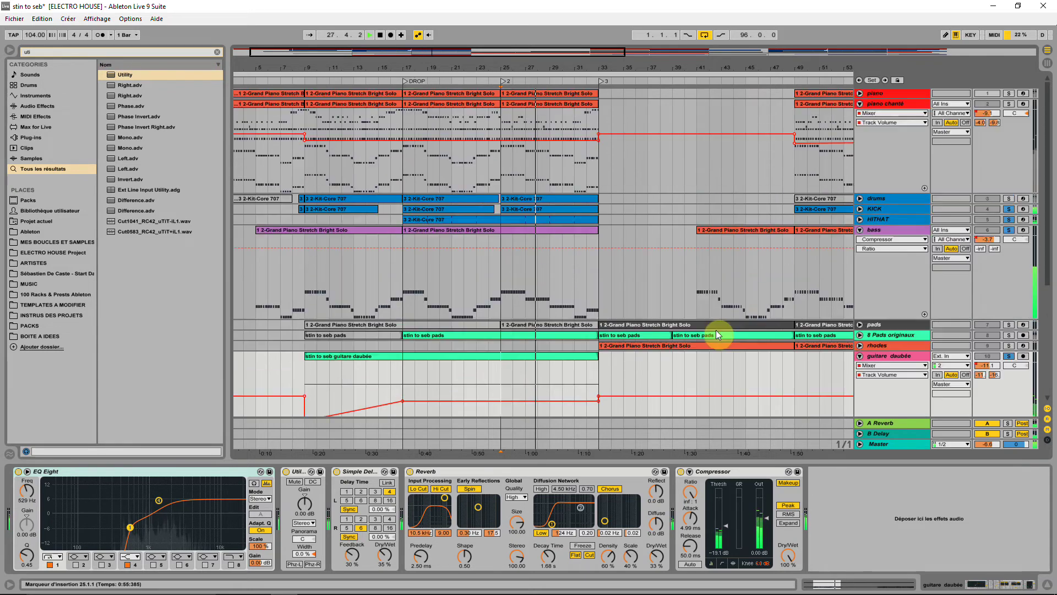
left_click(859, 230)
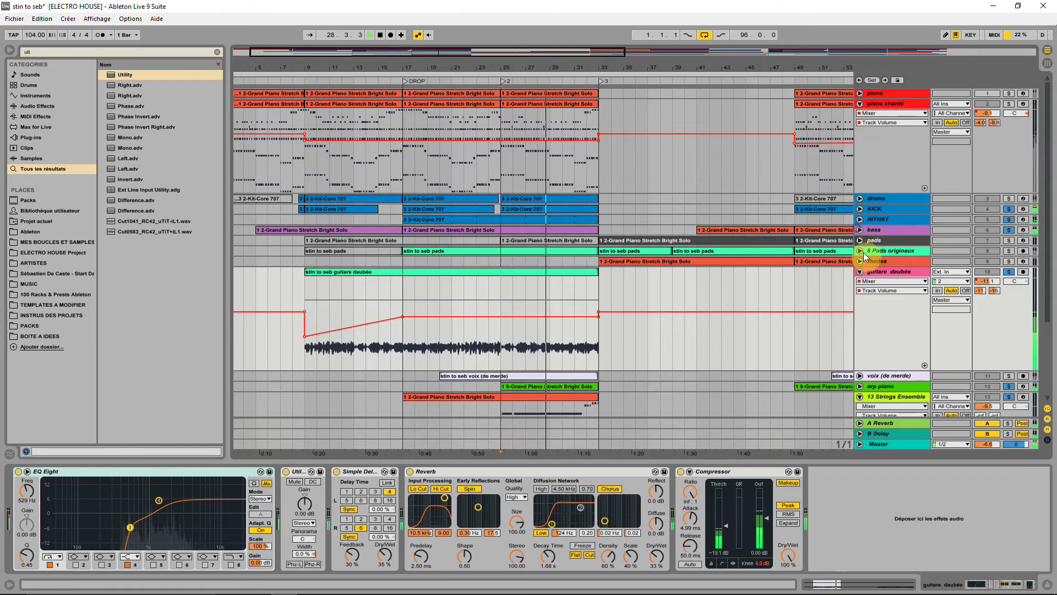
left_click(860, 270)
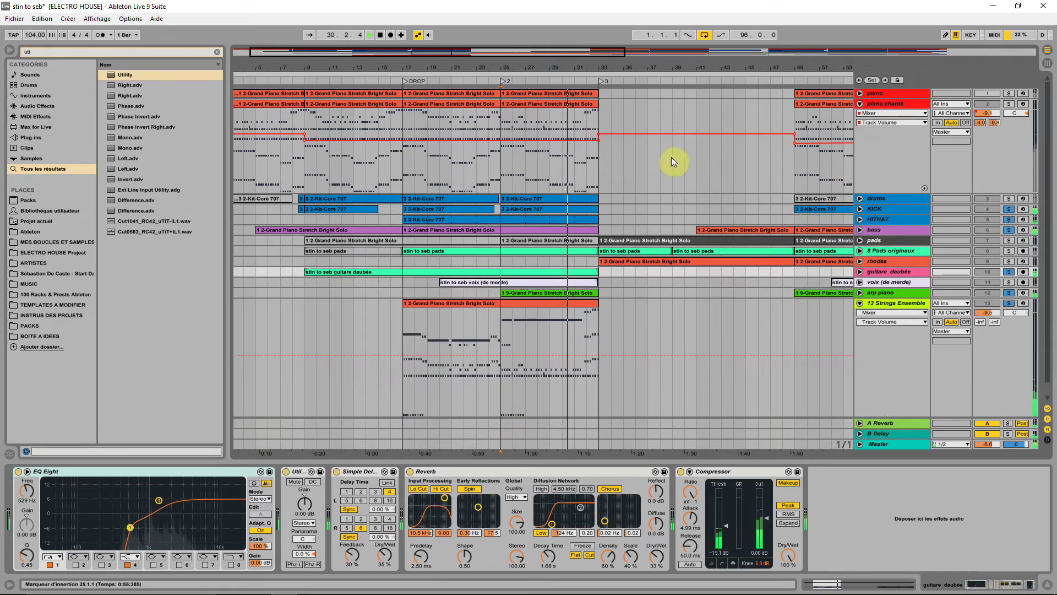
left_click(683, 138)
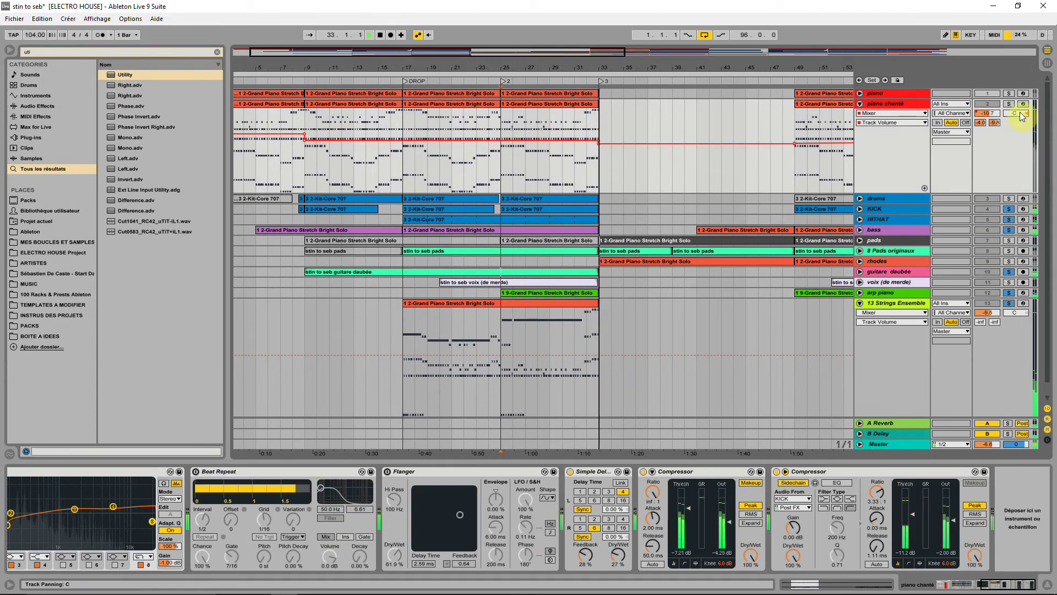
Clear the track solos and expand the voix (de merde) track in place of the 13 Strings Ensemble track.
left_click(1009, 208)
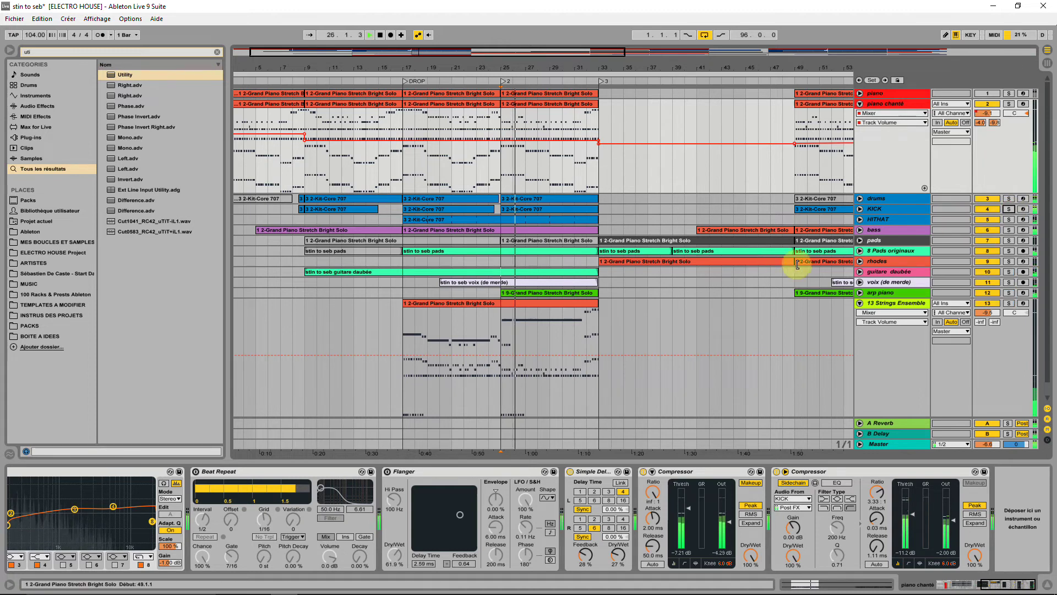
left_click(860, 303)
left_click(860, 282)
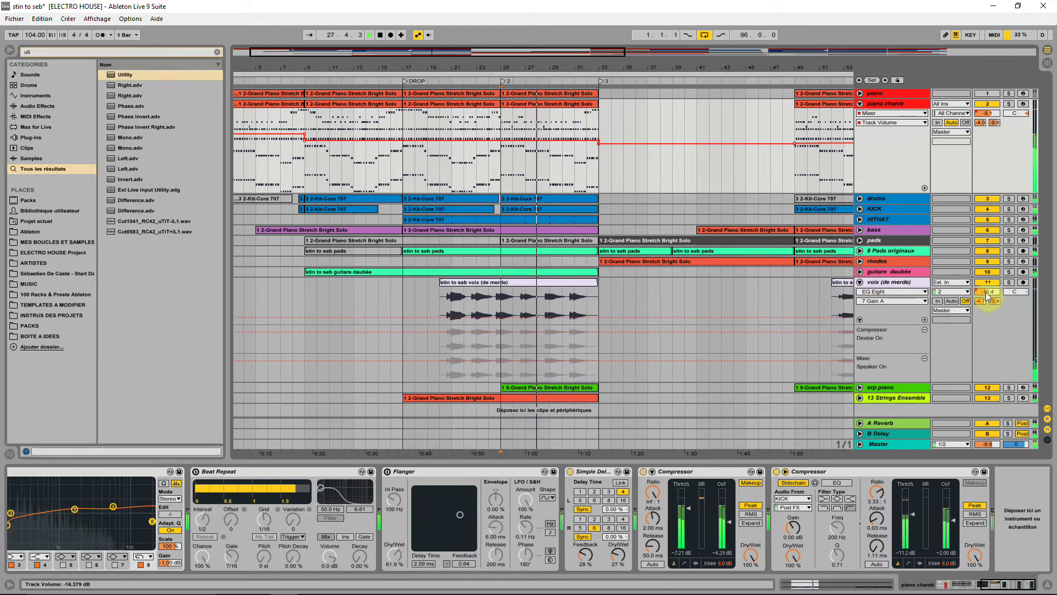
Show the voix (de merde) track's devices and set its compressor output gain to 2.00 dB.
left_click(875, 282)
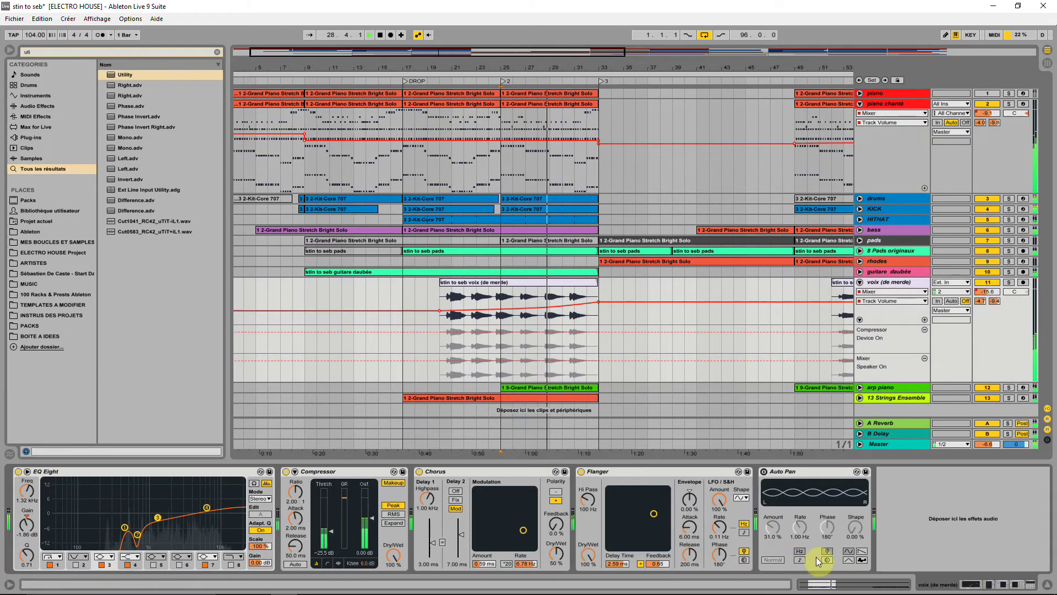
left_click(363, 553)
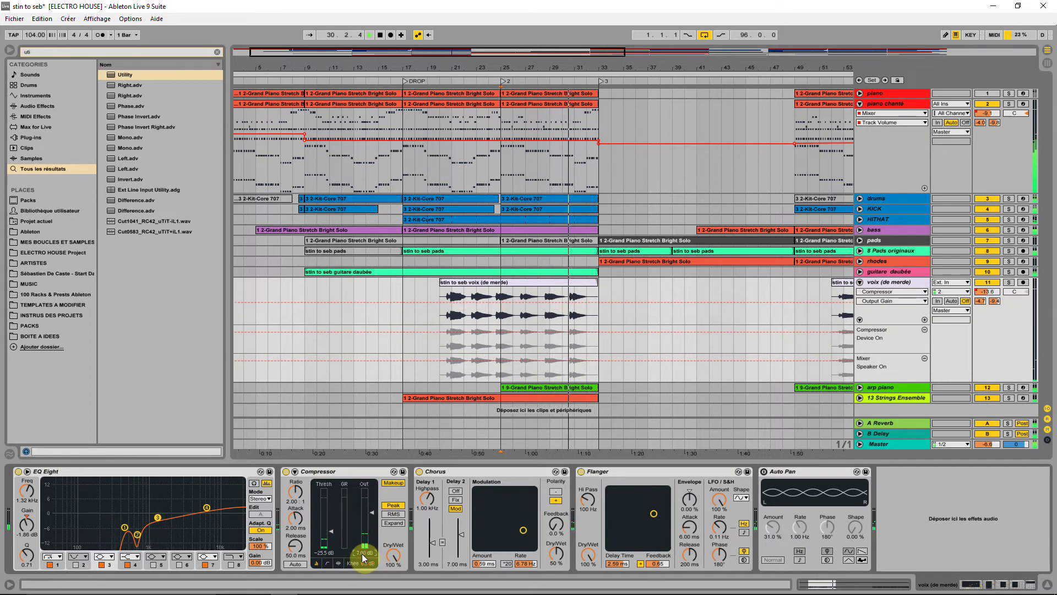
key("Down")
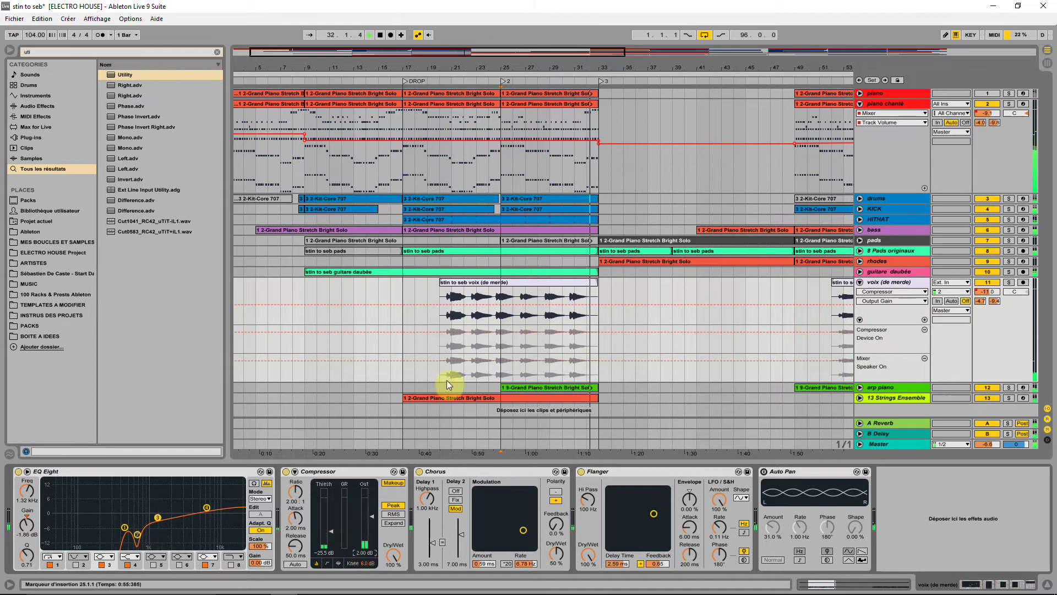
Play from bar 21 and raise the gain of EQ Eight band 7 on the voix (de merde) track to -2.62 dB.
left_click(454, 296)
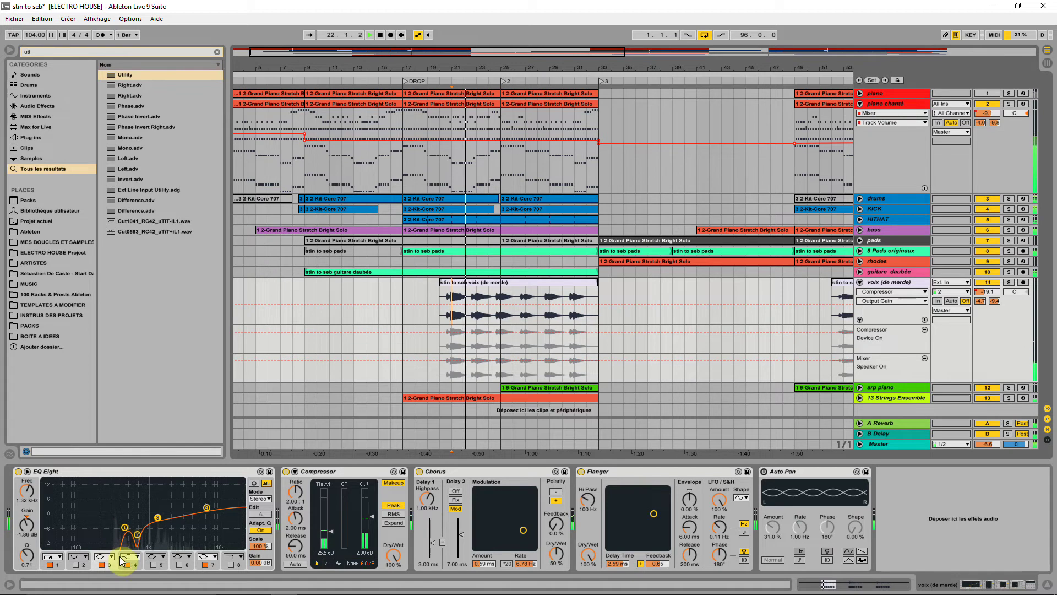
left_click(132, 564)
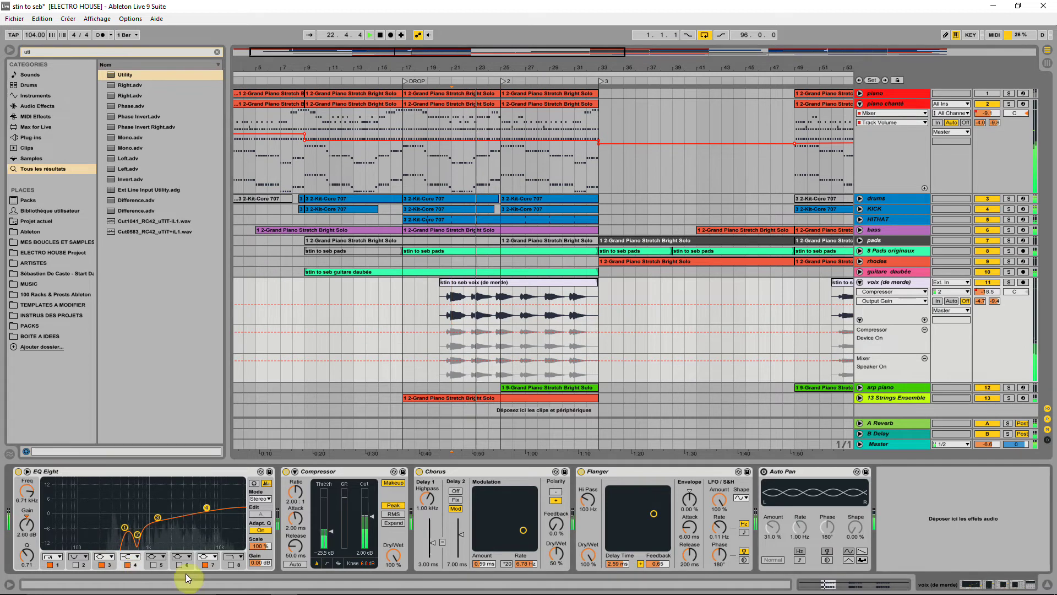
left_click(217, 566)
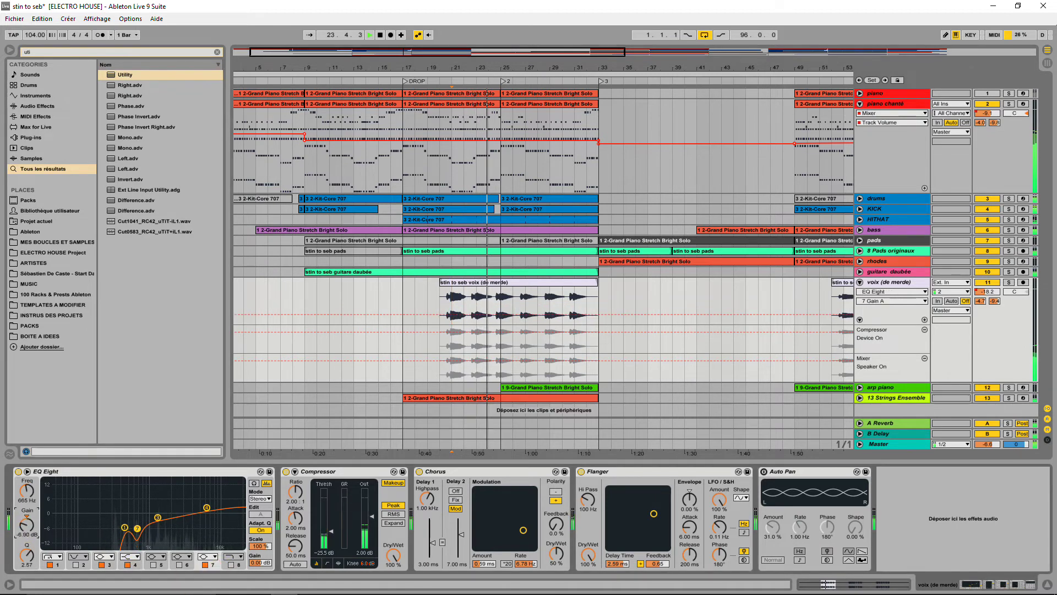
left_click_drag(26, 524, 25, 526)
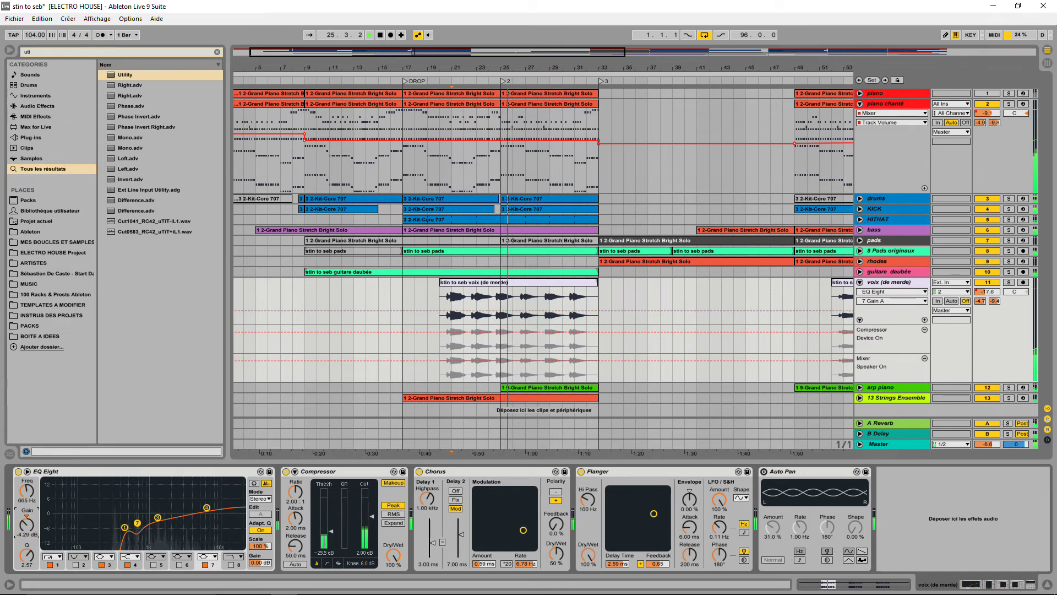
left_click_drag(26, 525, 25, 526)
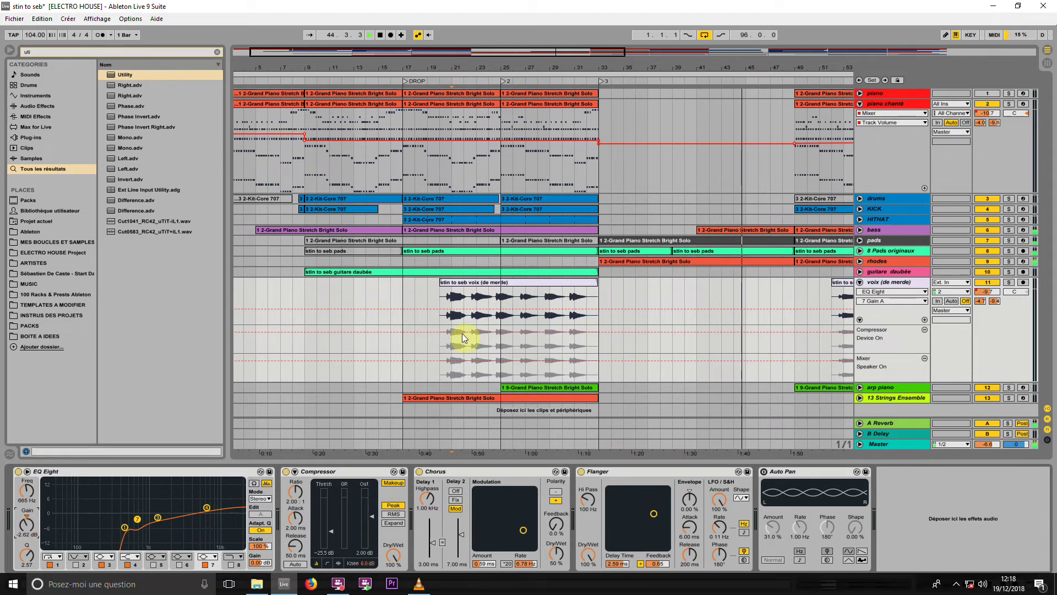
Fold the voix (de merde) track and play the arrangement from the arp piano clip at bar 49.
left_click_drag(752, 66, 750, 49)
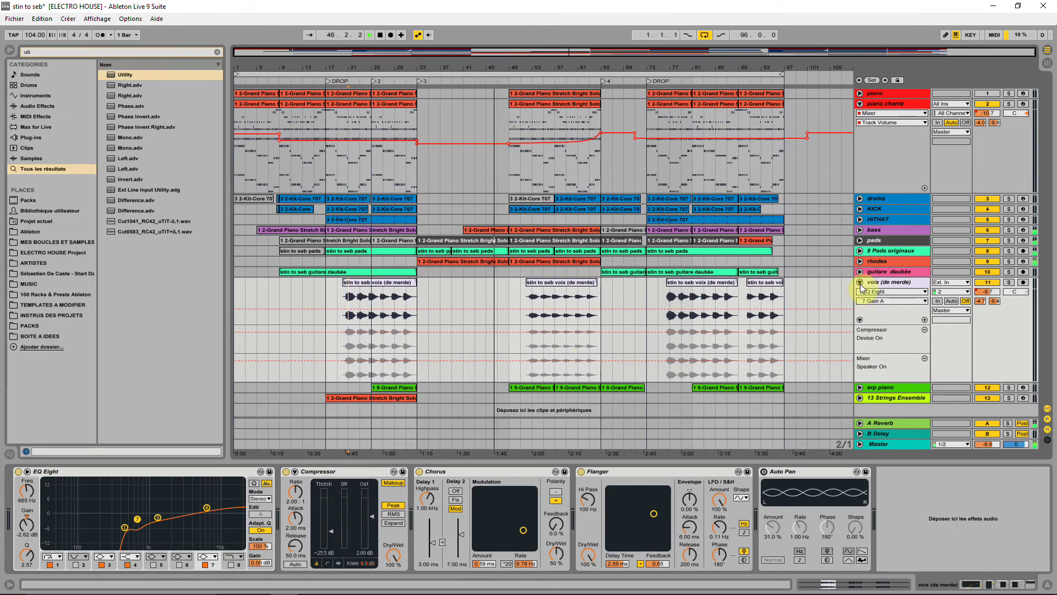
left_click(859, 282)
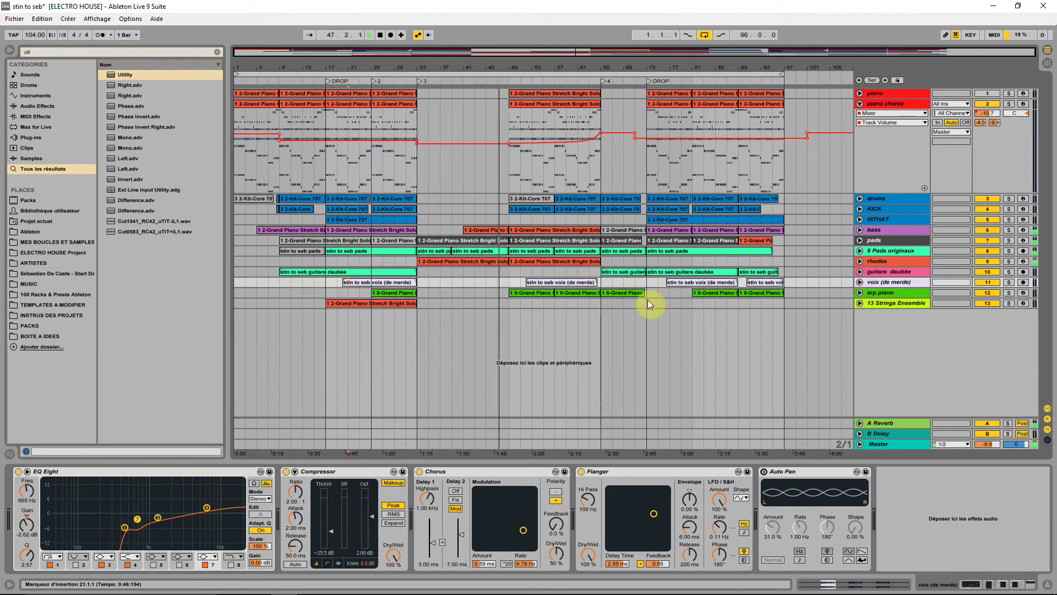
left_click(538, 293)
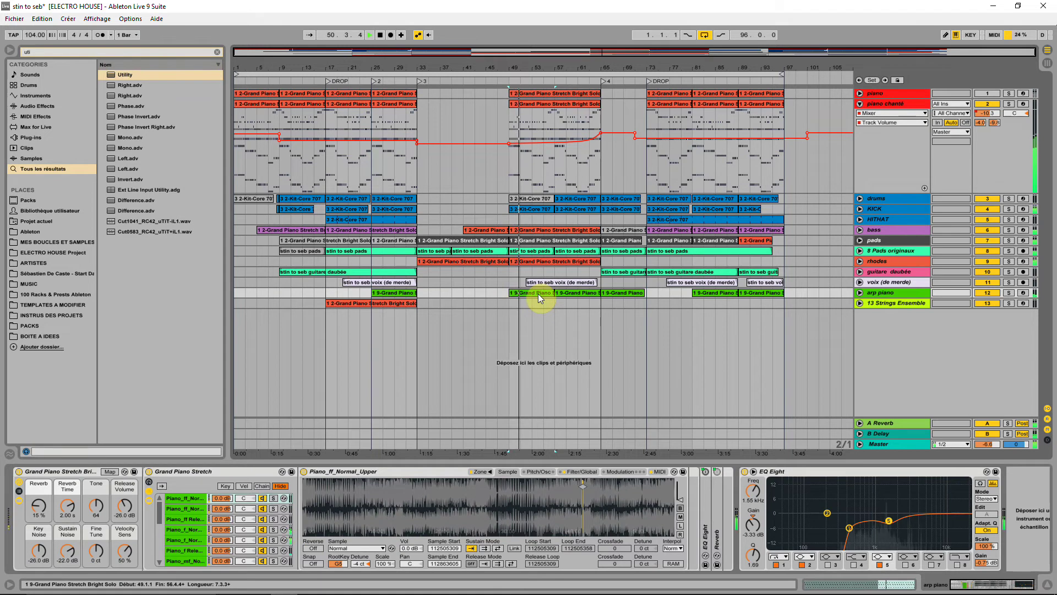
Add a volume automation breakpoint at bar 49 on the 8 Pads originaux track and dip the curve slightly around bar 53.
left_click(860, 251)
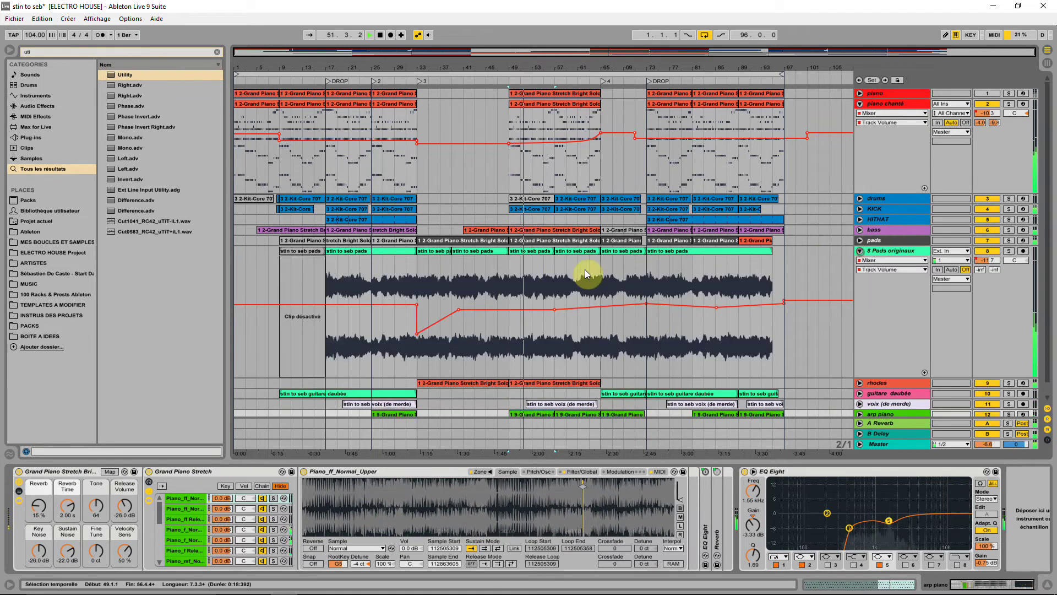
left_click(509, 311)
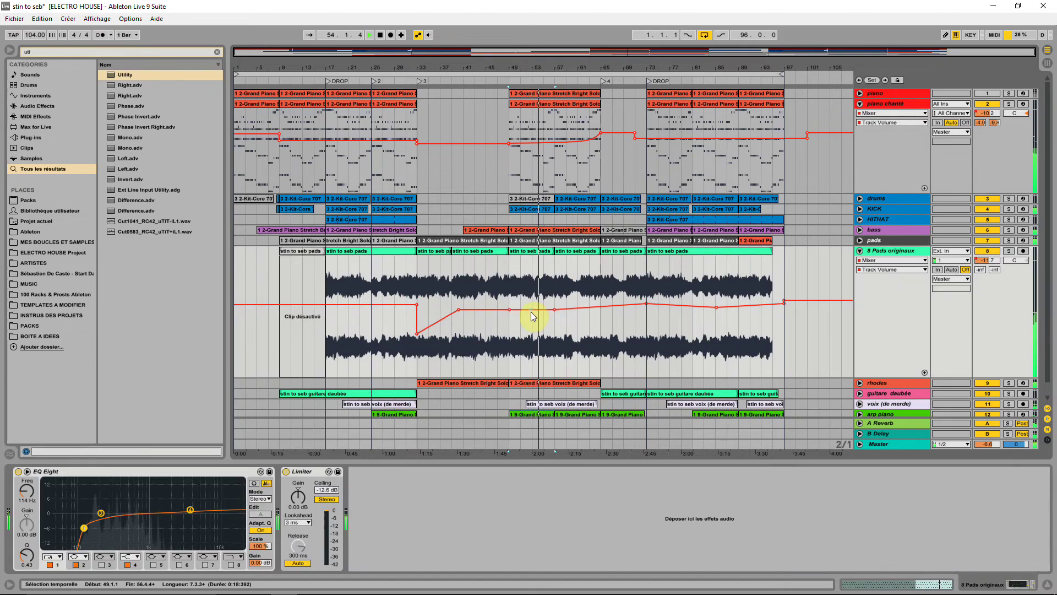
left_click_drag(529, 310, 529, 313)
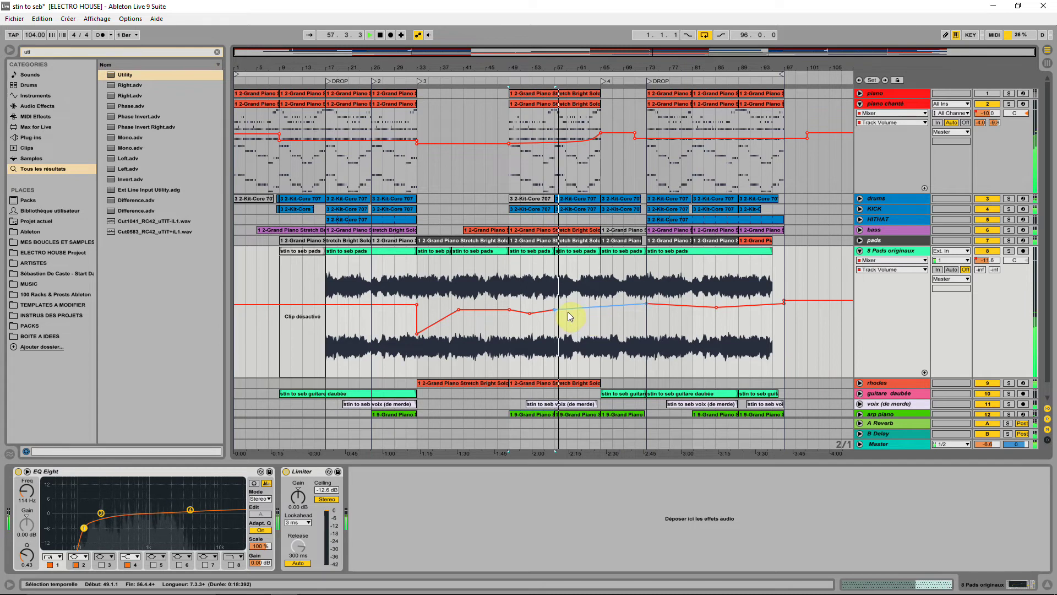
mouse_move(557, 311)
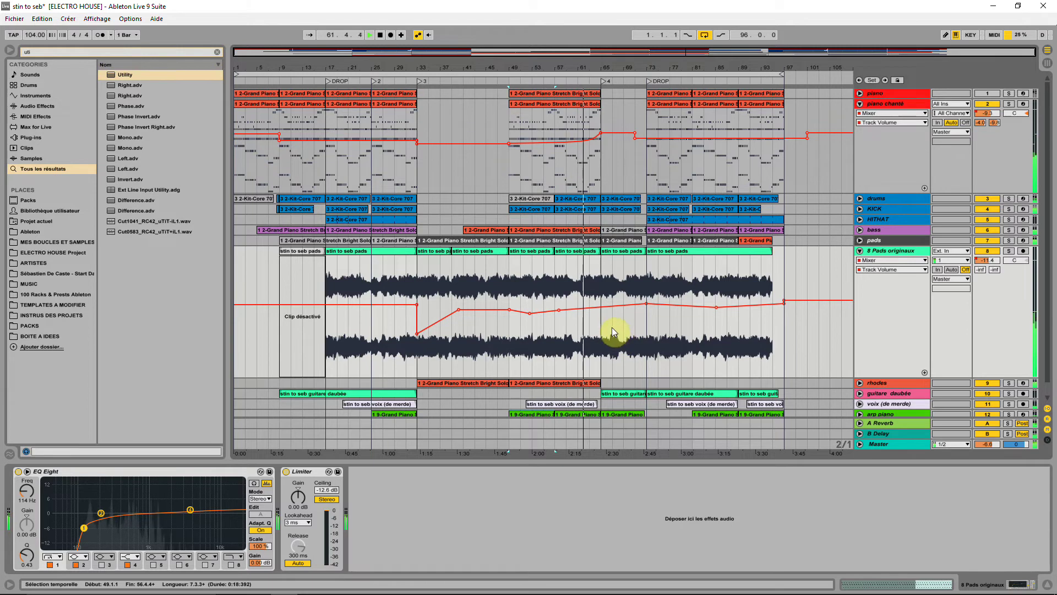
key("ctrl+z")
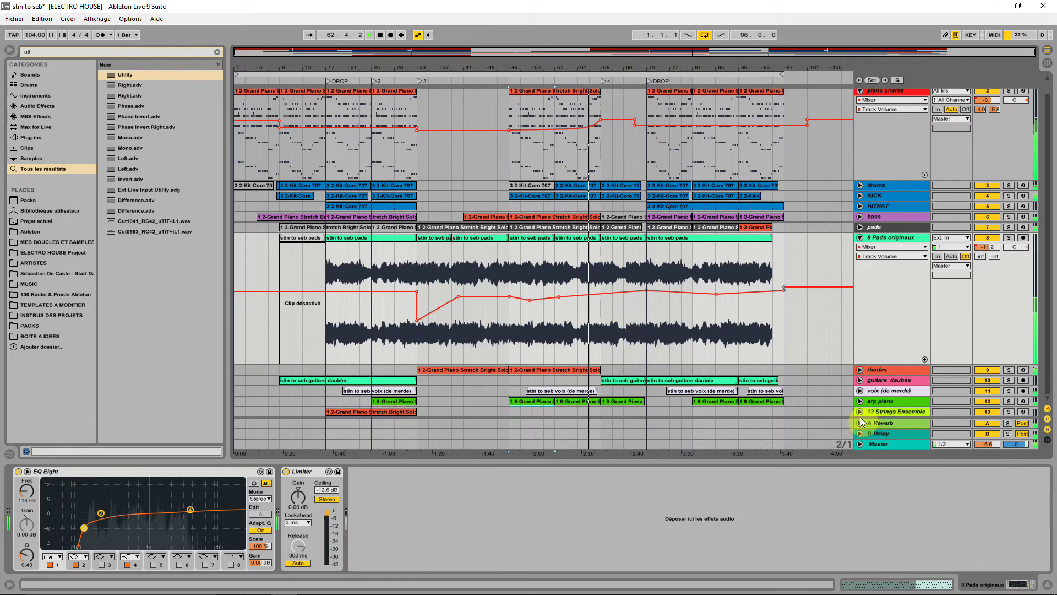
Expand the arp piano track to view its volume automation.
left_click(860, 402)
scroll(683, 248, "up", 5)
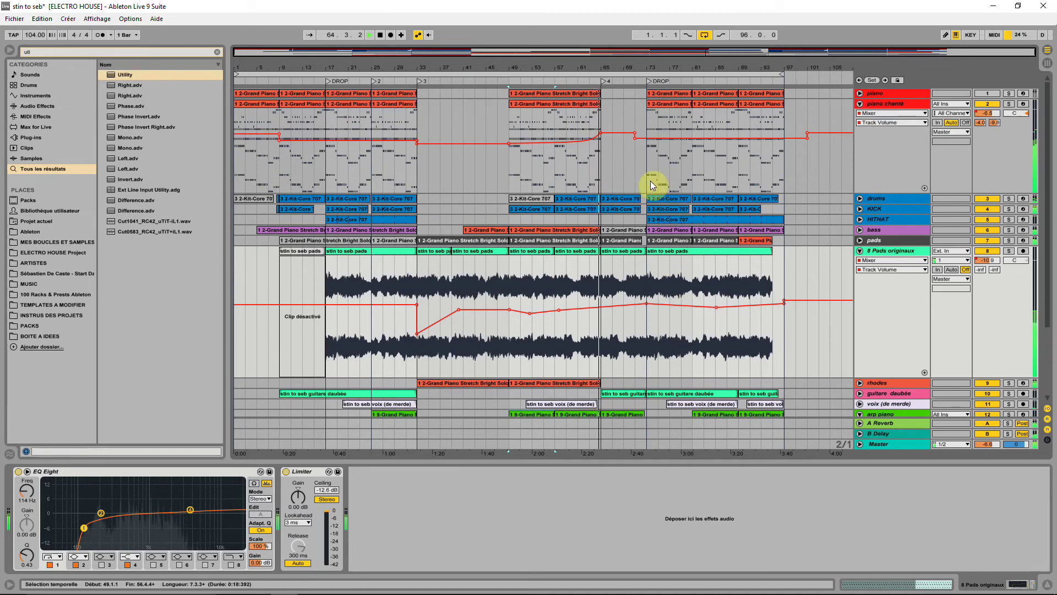
scroll(668, 242, "down", 5)
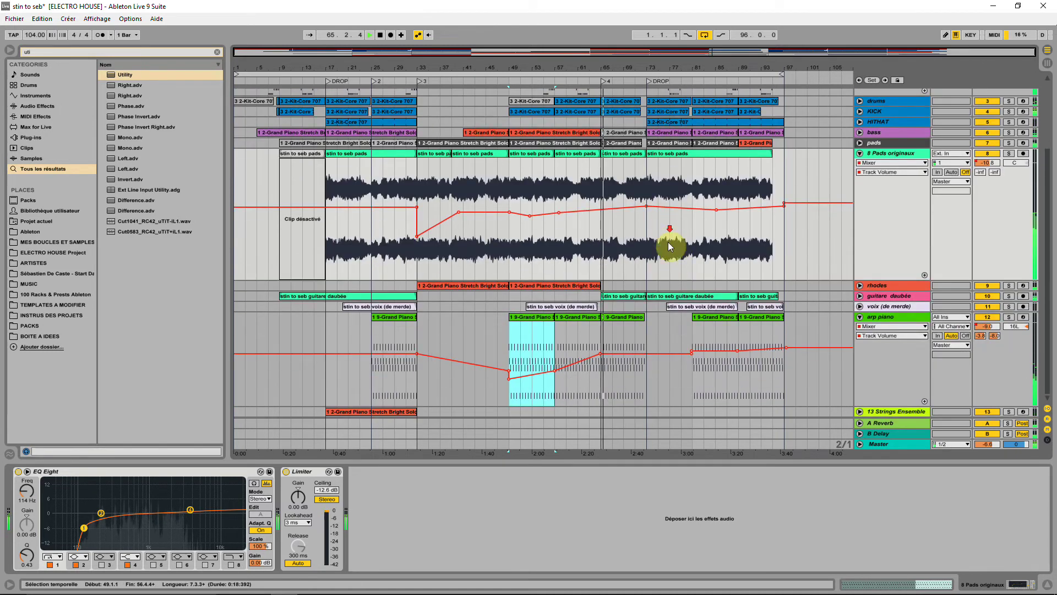
Expand the guitare daubée track and raise its volume automation breakpoint at bar 65.
left_click(619, 320)
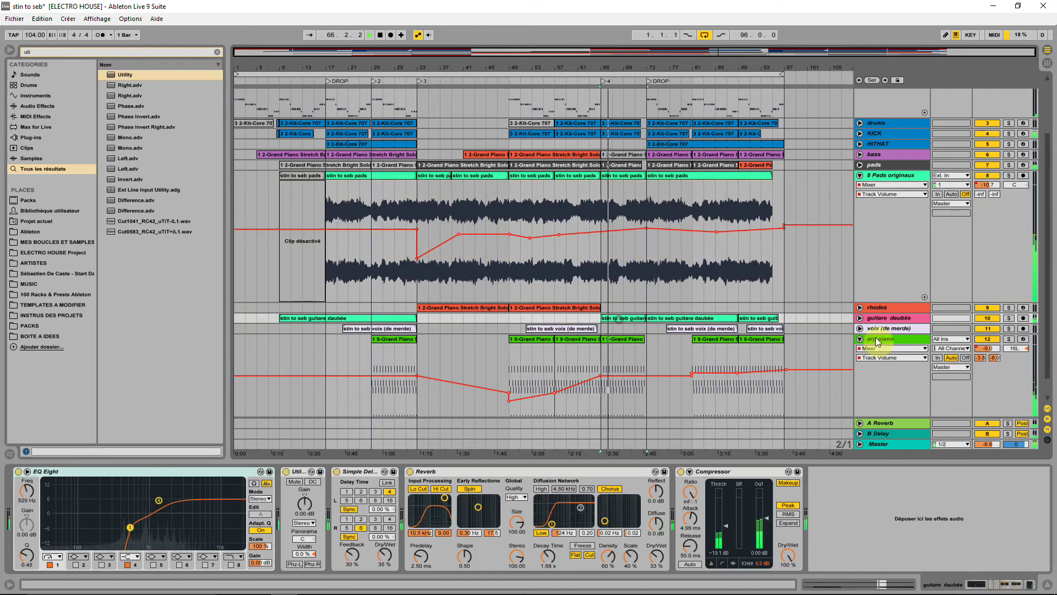
left_click(860, 318)
left_click_drag(601, 367, 601, 358)
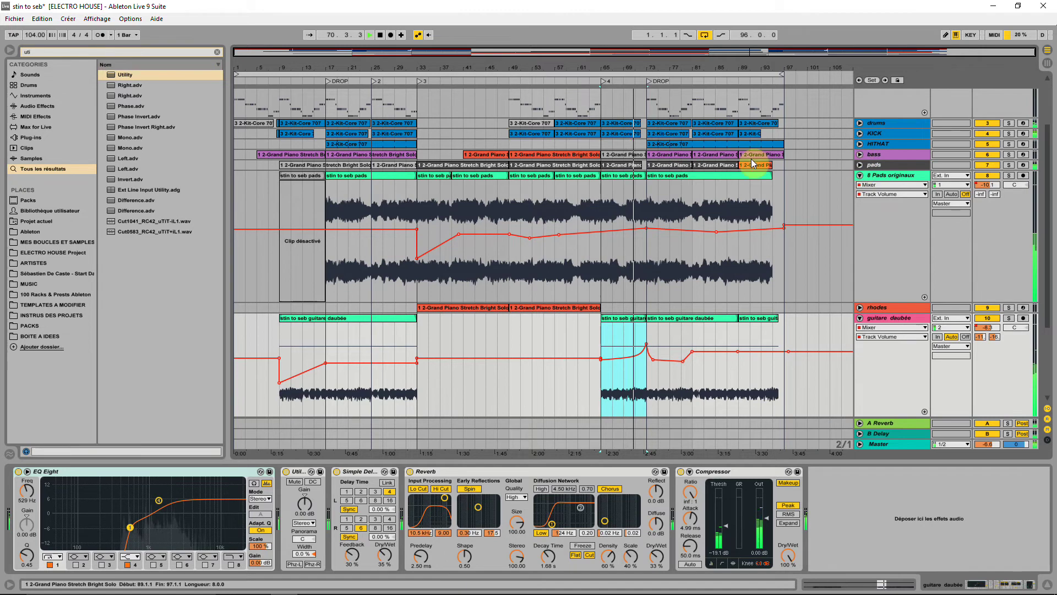
Select the bass clip at bar 65, expand the bass track and solo it.
left_click(634, 154)
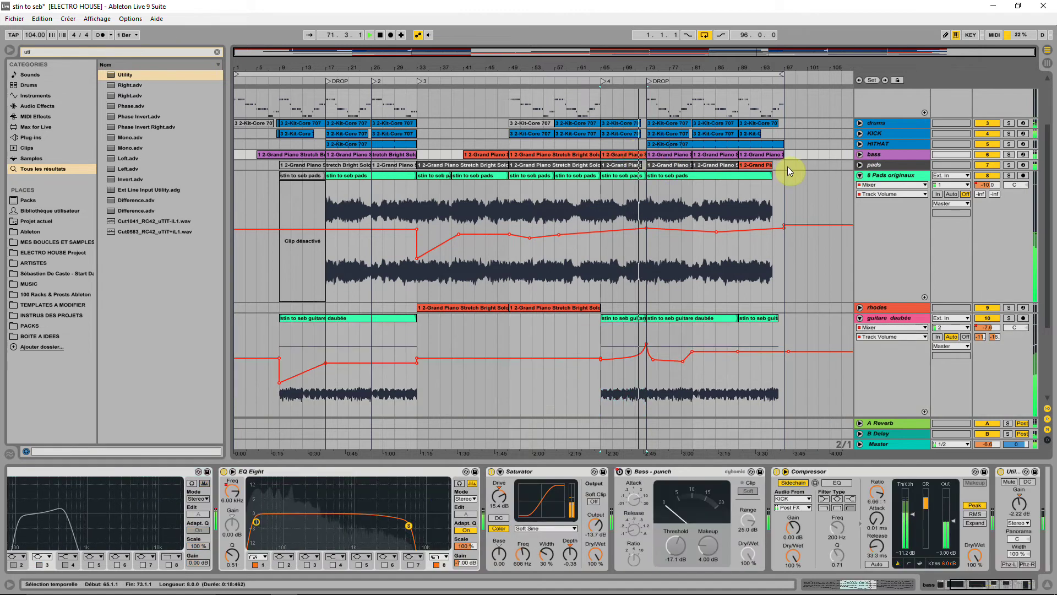
left_click(859, 154)
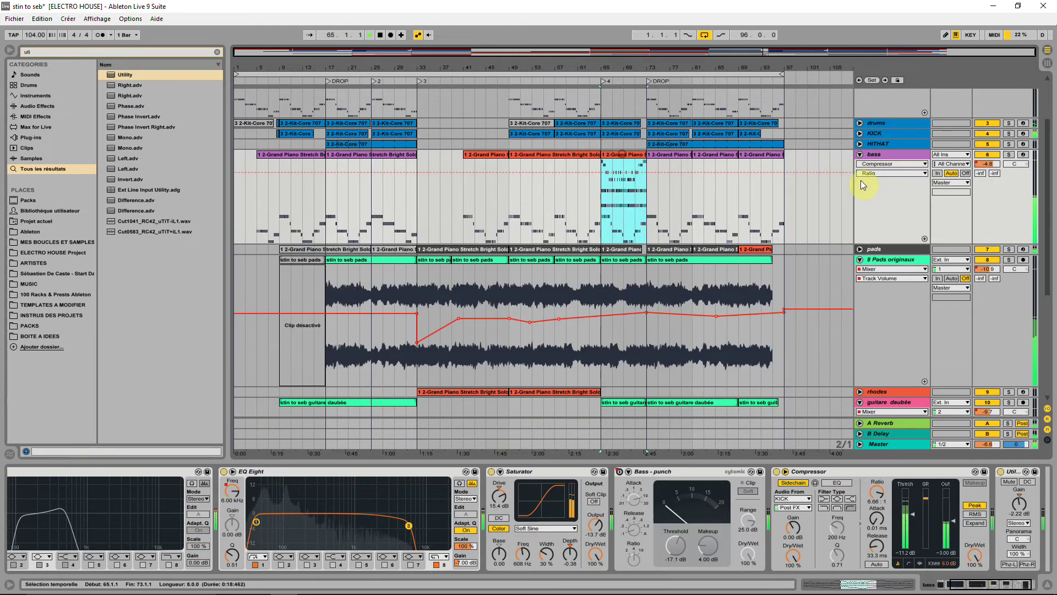
left_click(1012, 155)
left_click(1011, 155)
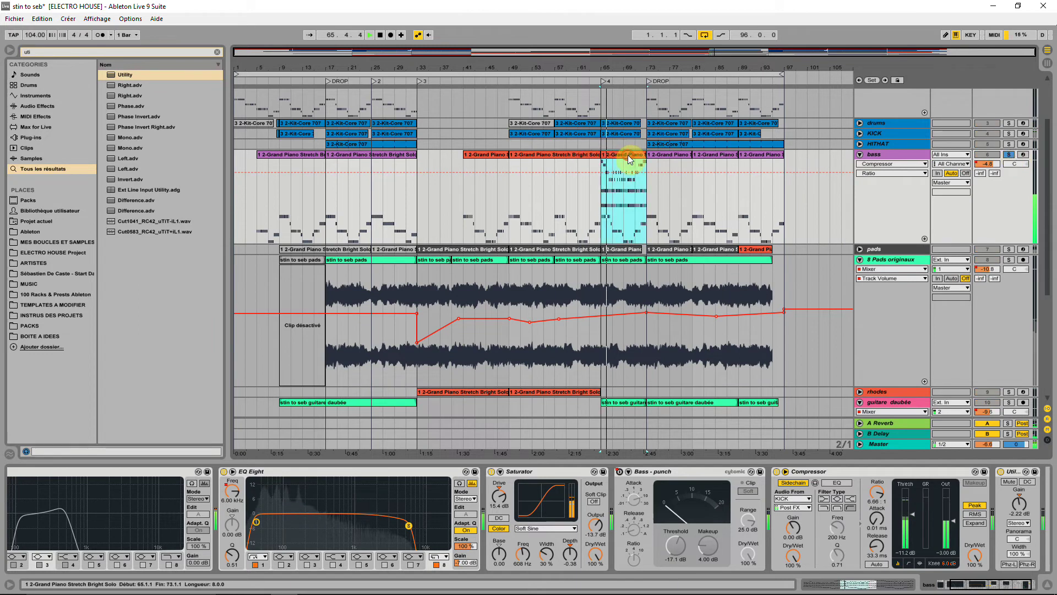
Inspect the MIDI notes of the bass clip at bar 65, then unsolo the bass and switch its track activation to compare.
double_click(624, 155)
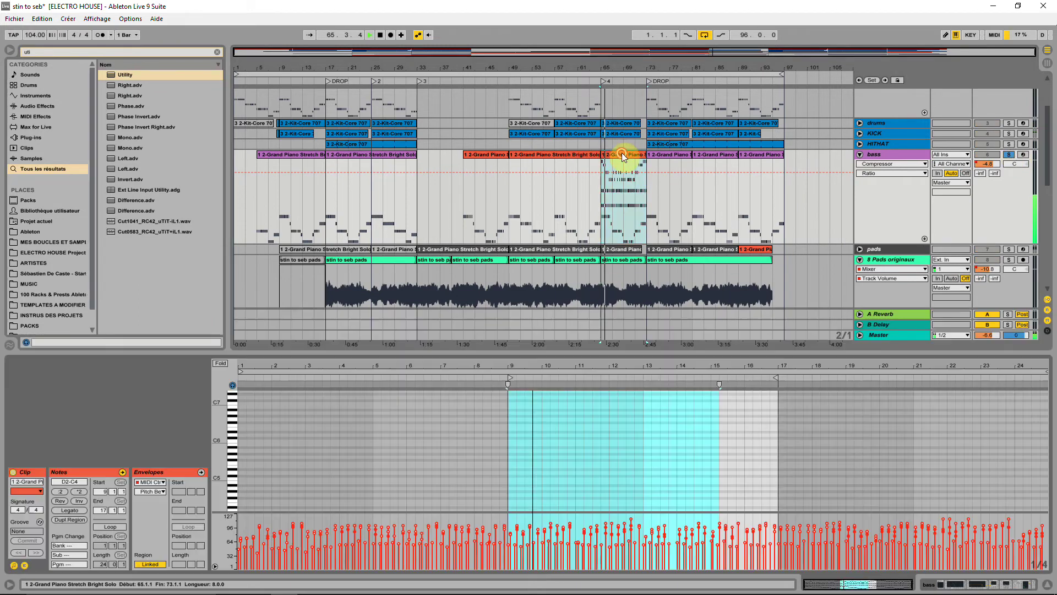
scroll(609, 459, "down", 5)
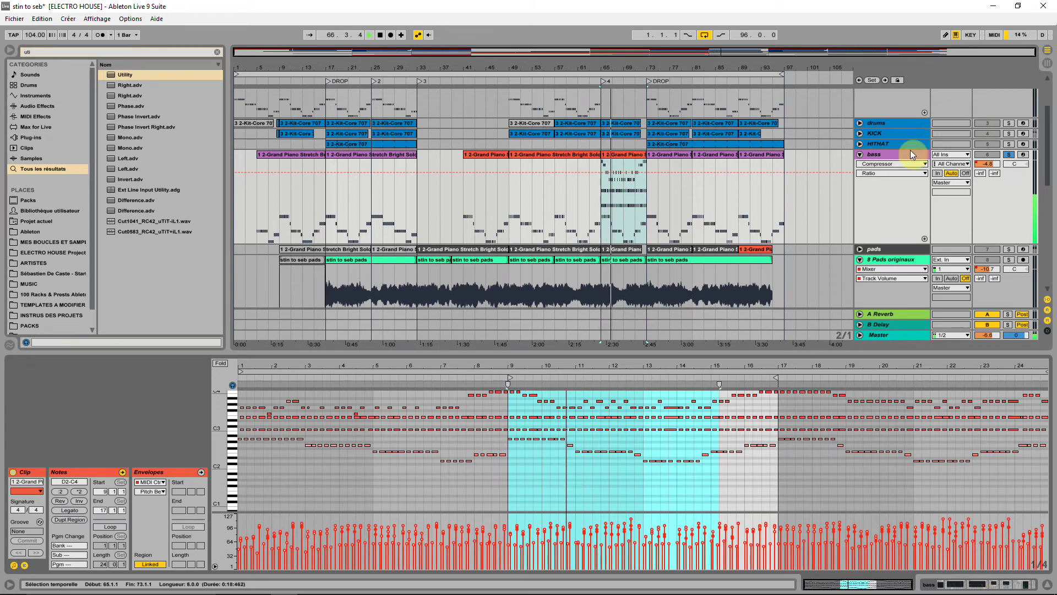
left_click(1008, 154)
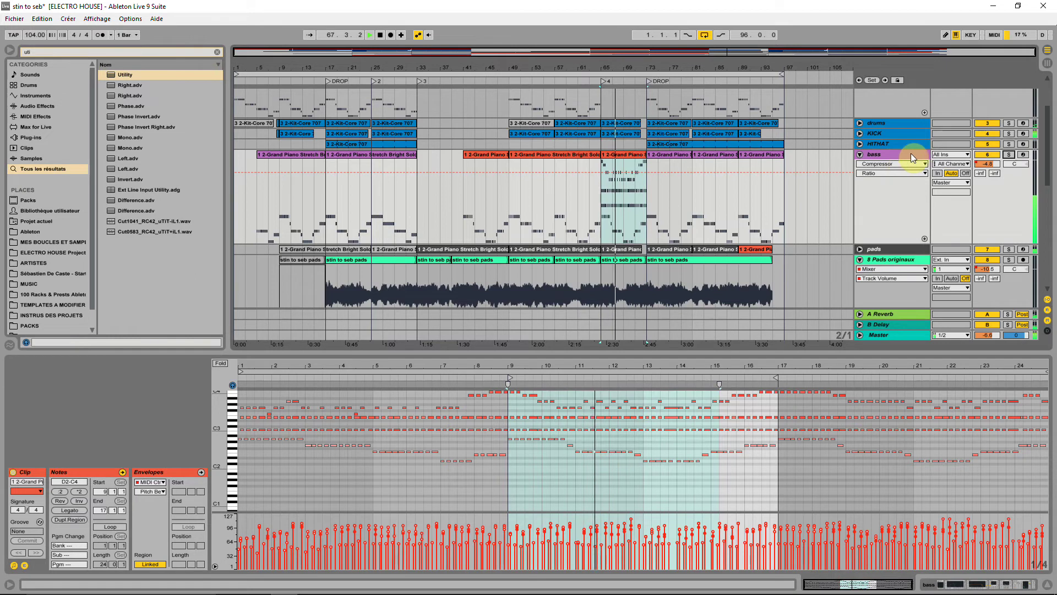
left_click(988, 155)
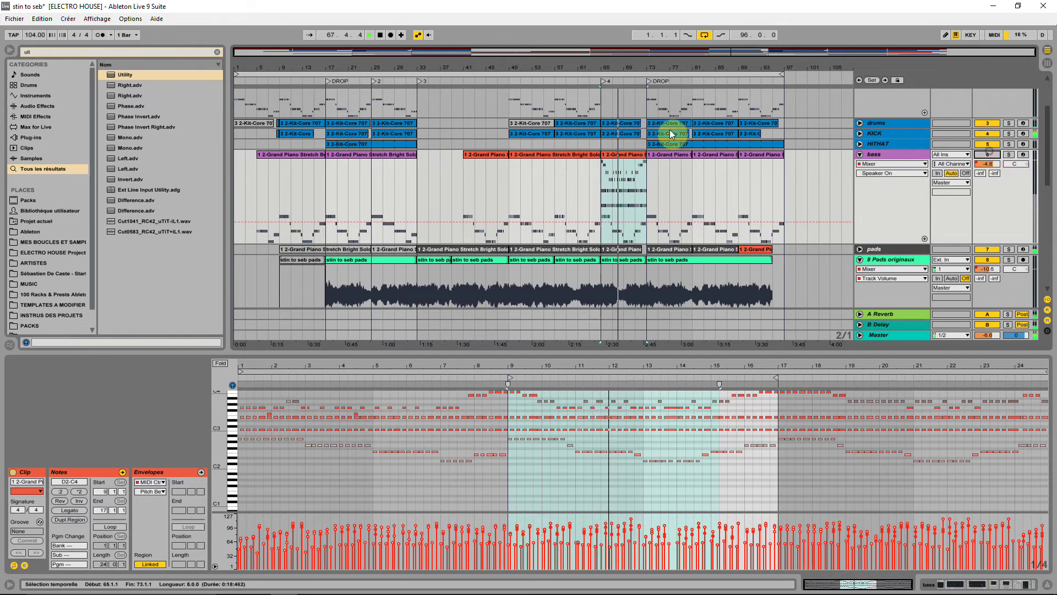
Fold the 8 Pads originaux track and extend the bass clip starting at bar 49 over the bar 65 clip up to bar 73.
left_click(860, 155)
left_click(860, 175)
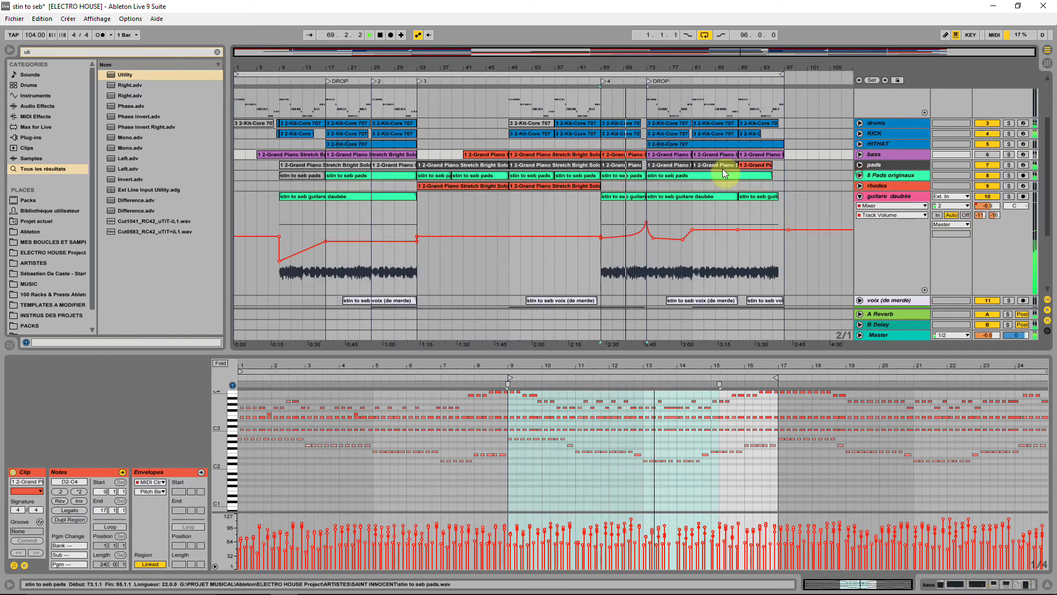
left_click(860, 154)
left_click(604, 165)
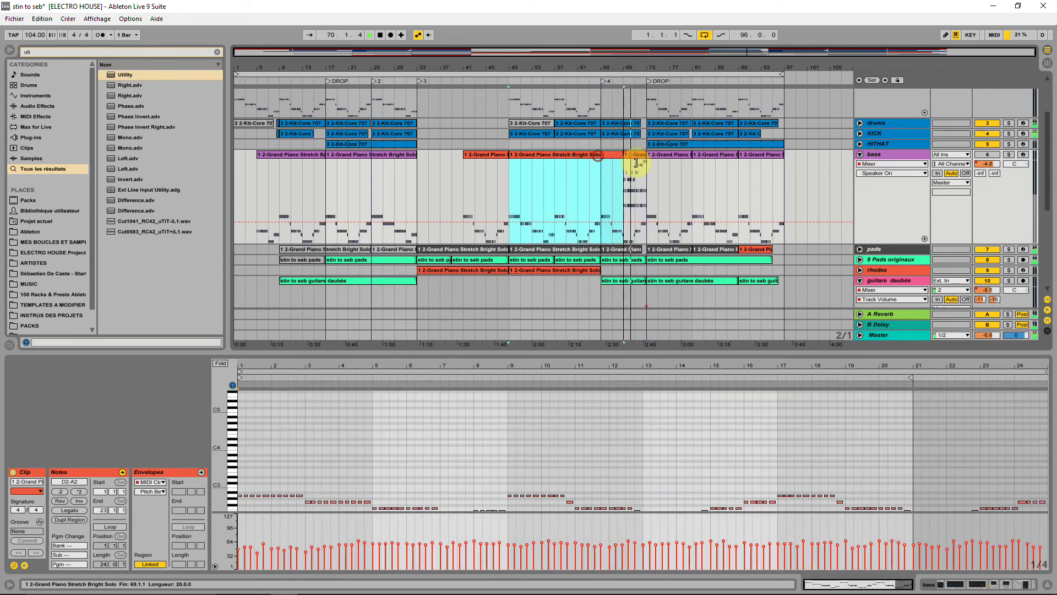
left_click(988, 155)
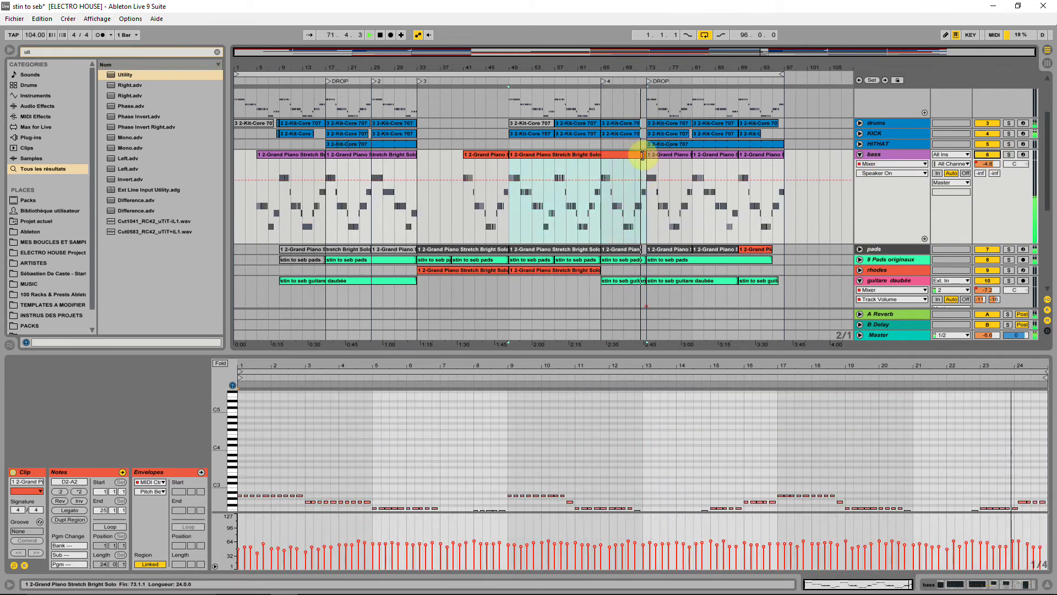
Shorten the extended bass clip to end at bar 72, check it from bar 65 and fold the bass track.
left_click_drag(649, 66, 612, 160)
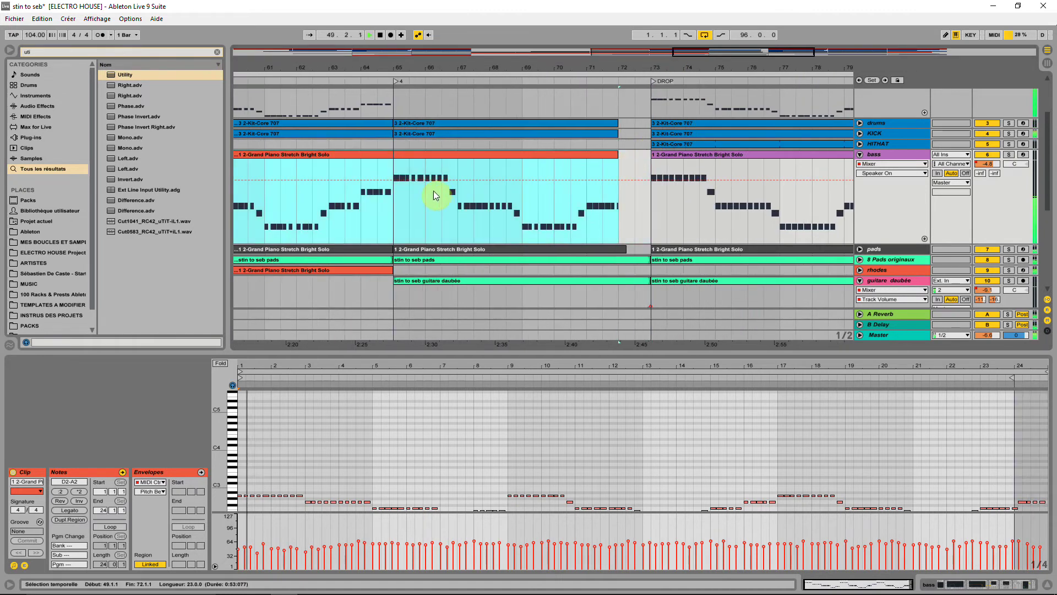
left_click(391, 211)
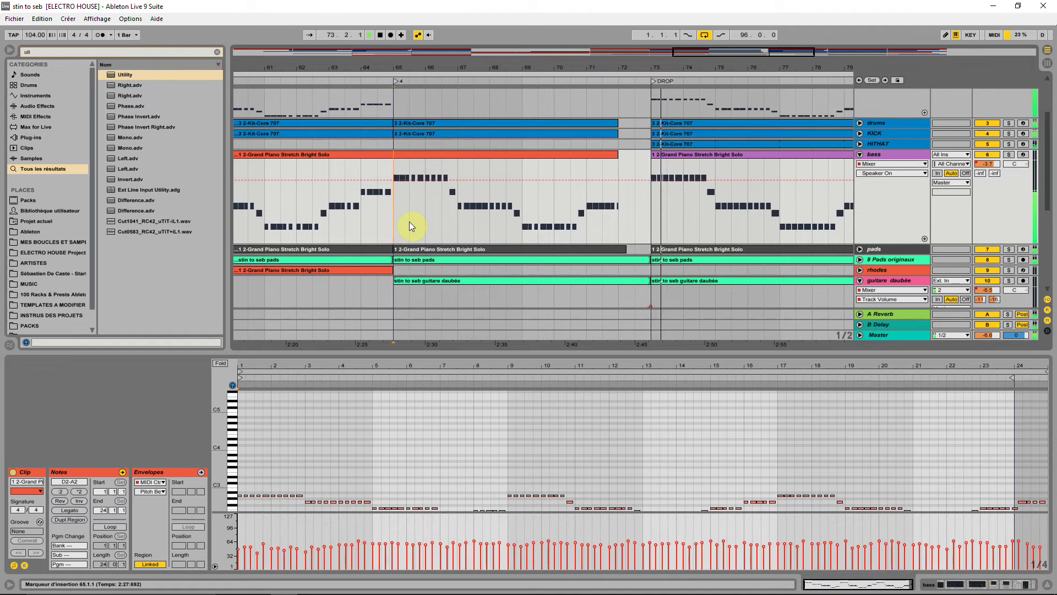
left_click(860, 154)
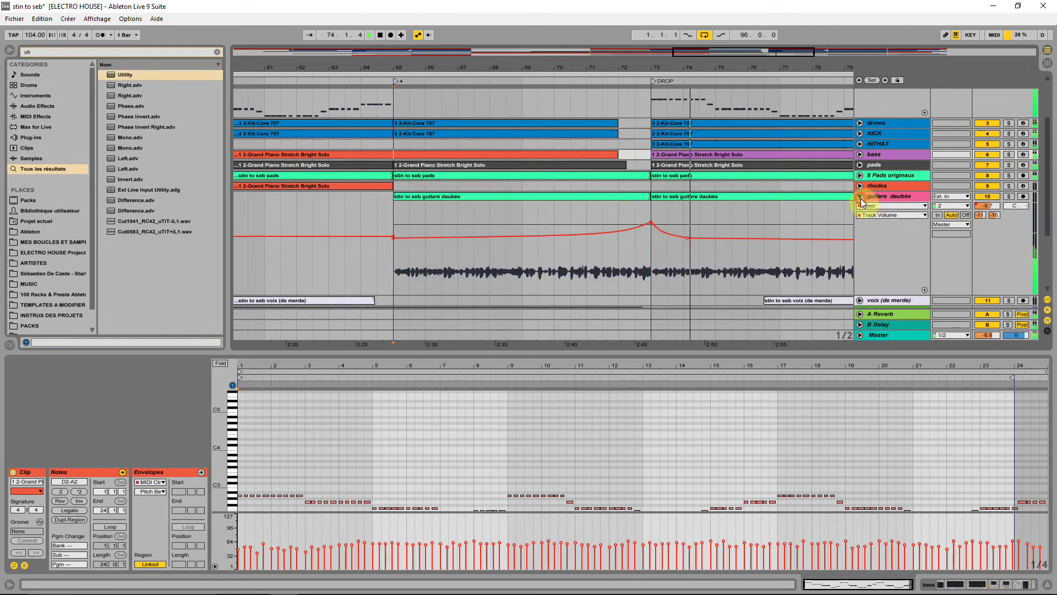
Fold the guitare daubée track and expand the KICK and drums tracks.
left_click(860, 196)
left_click(860, 216)
left_click_drag(658, 63, 656, 66)
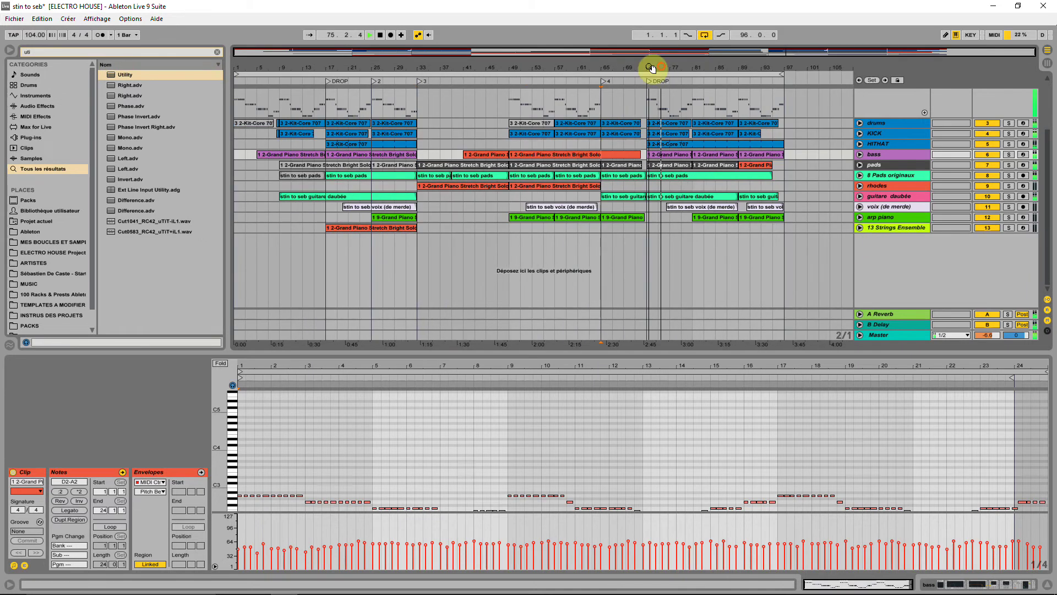
left_click(859, 133)
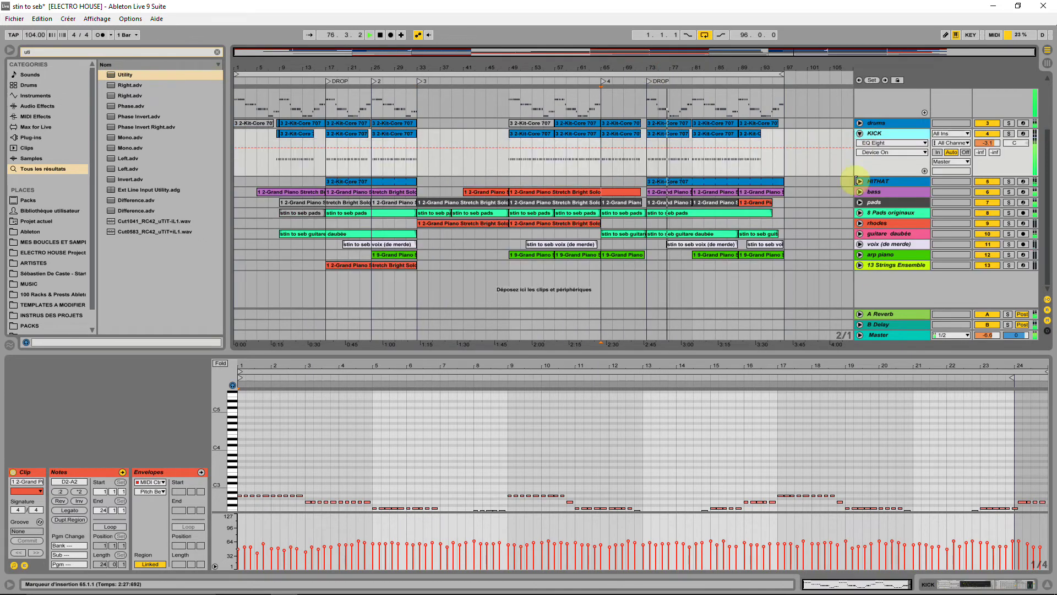
left_click(860, 122)
Duplicate the drums track and rename the copy SNARE.
right_click(878, 125)
left_click(903, 143)
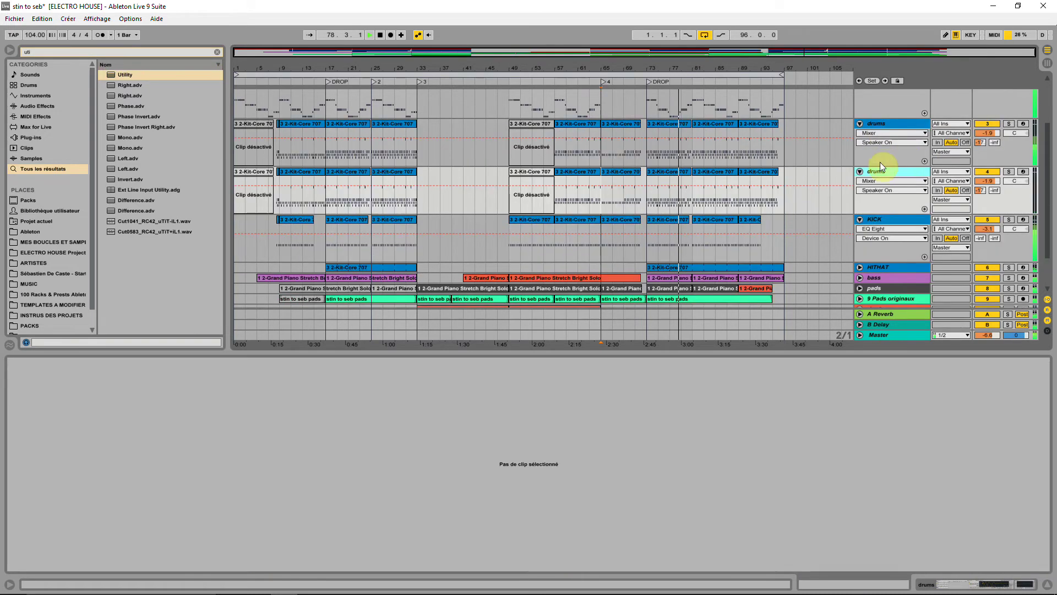
right_click(880, 171)
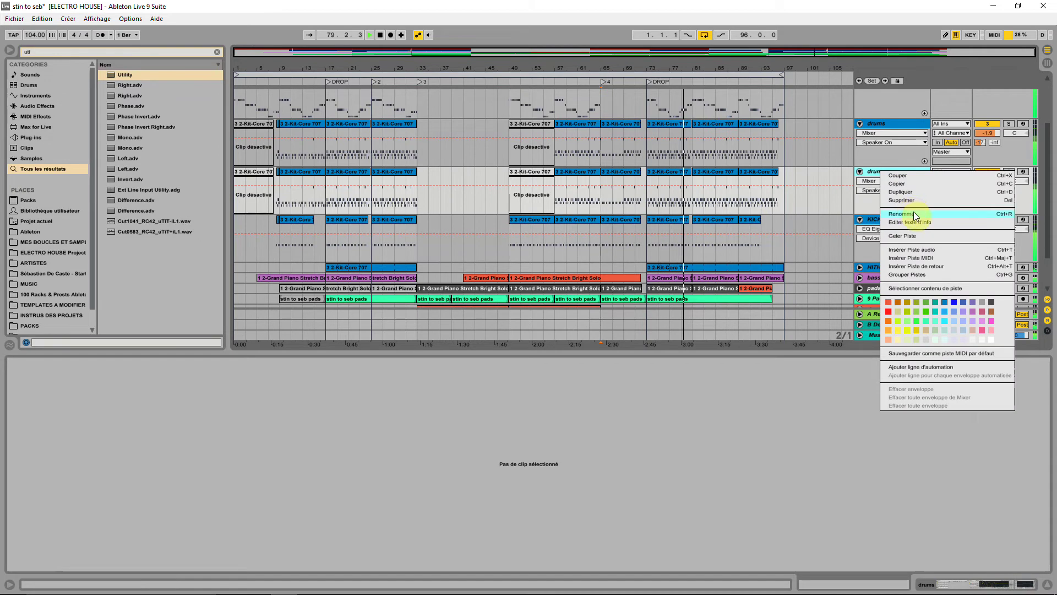
left_click(915, 215)
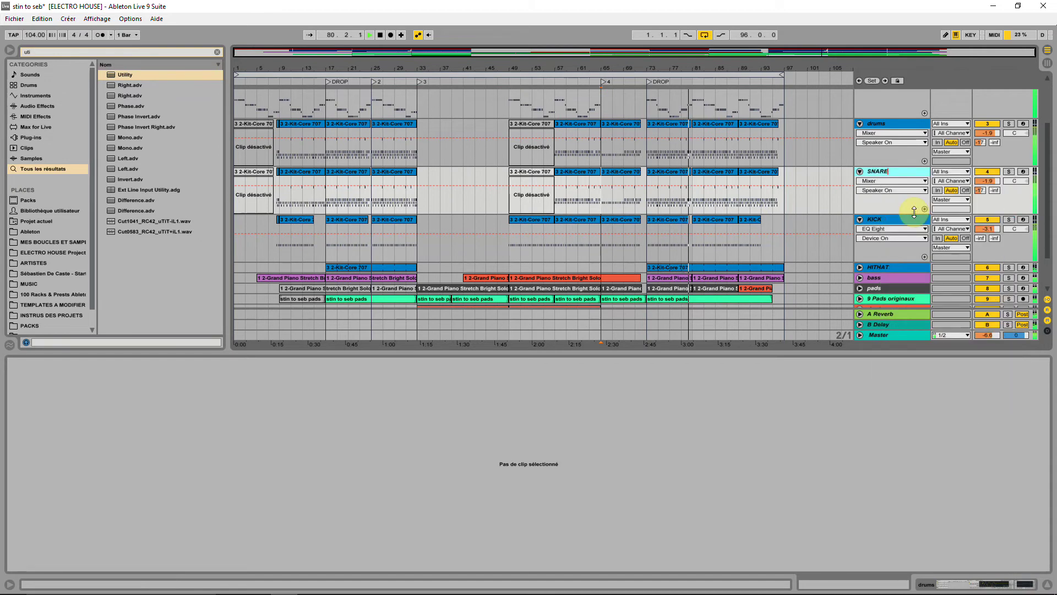
key("Return")
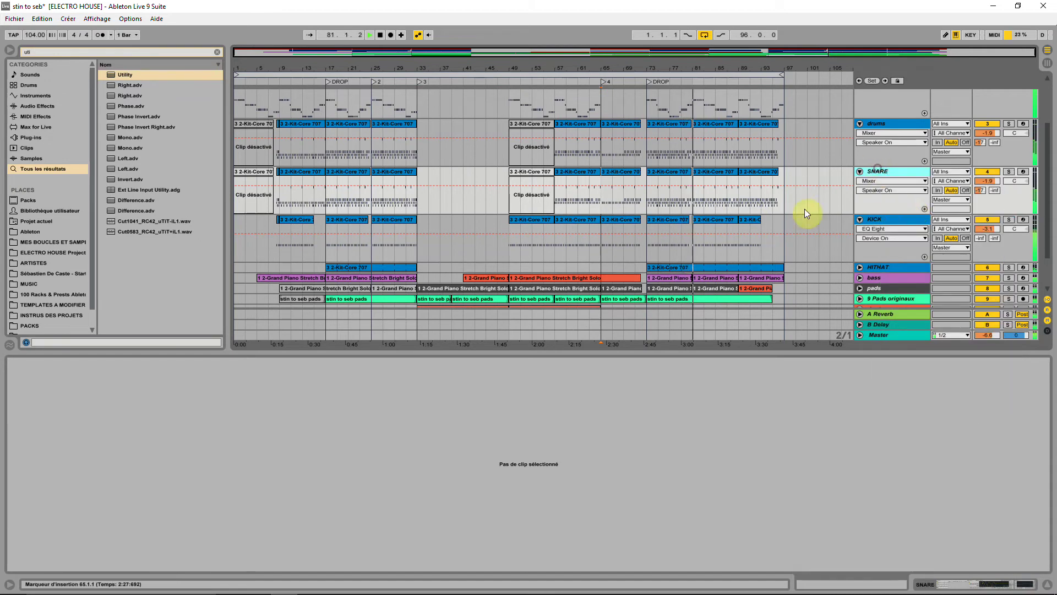
Consolidate the SNARE track's clips from about bar 8.3 to bar 97 into one clip and stop playback.
left_click_drag(786, 182, 278, 188)
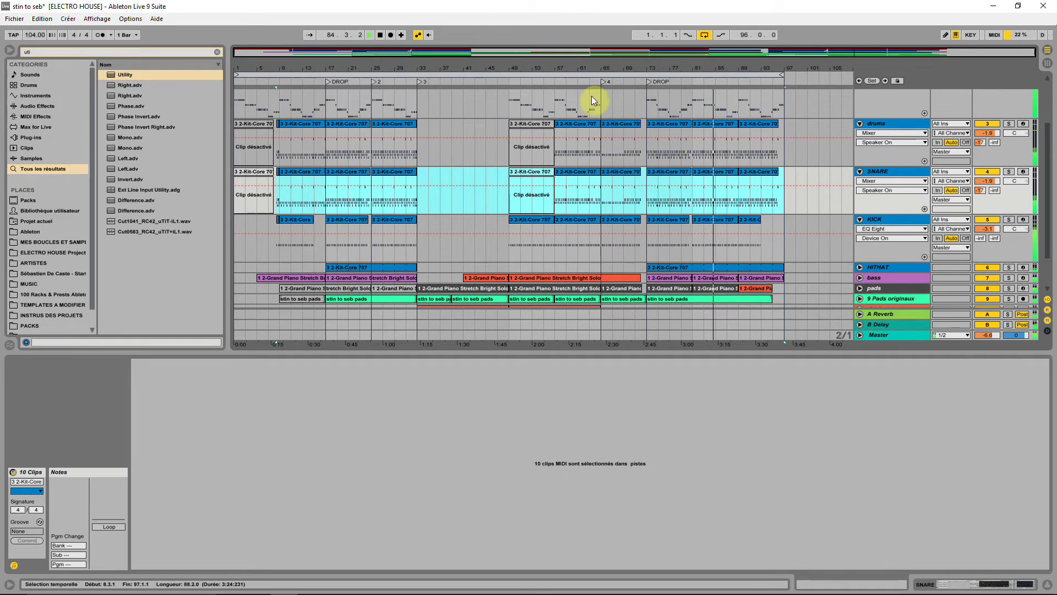
key("ctrl+j")
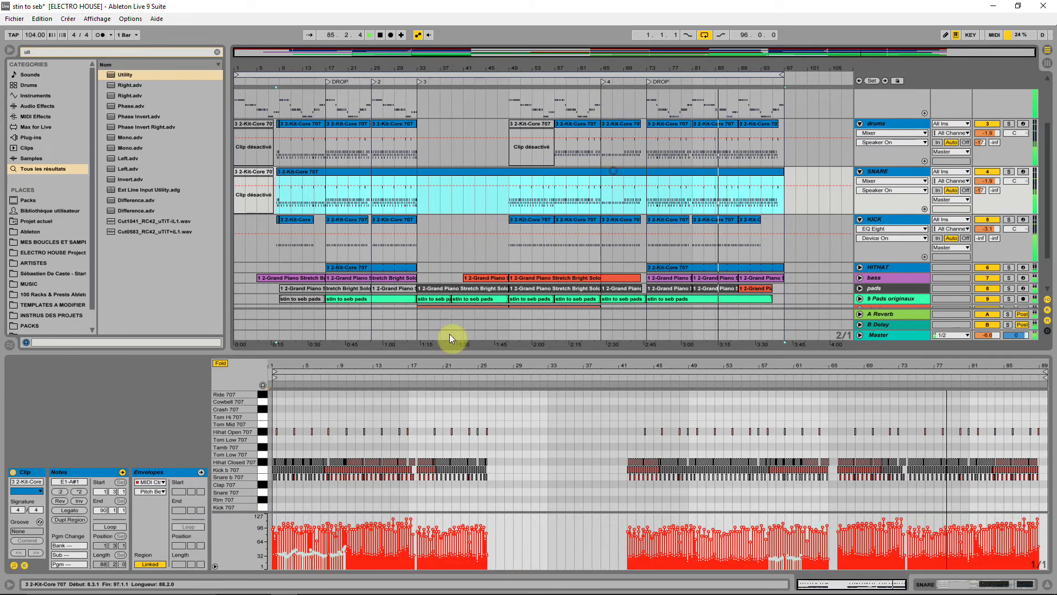
key("space")
Check the Hihat Open, Hihat Closed, Kick b and Snare b lanes of the consolidated clip and enable note preview.
left_click(263, 433)
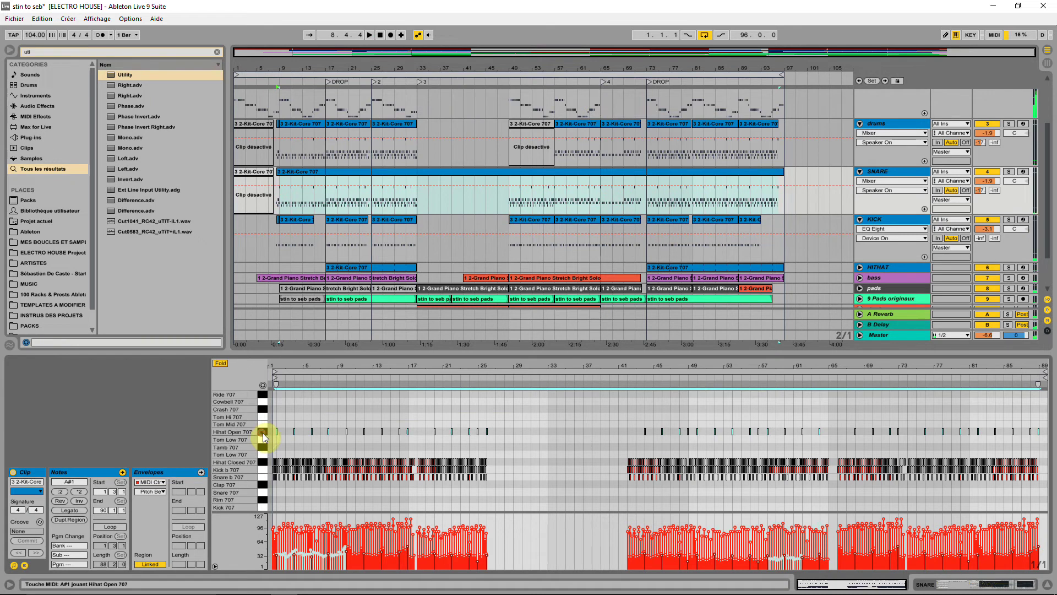
left_click(264, 463)
left_click(264, 471)
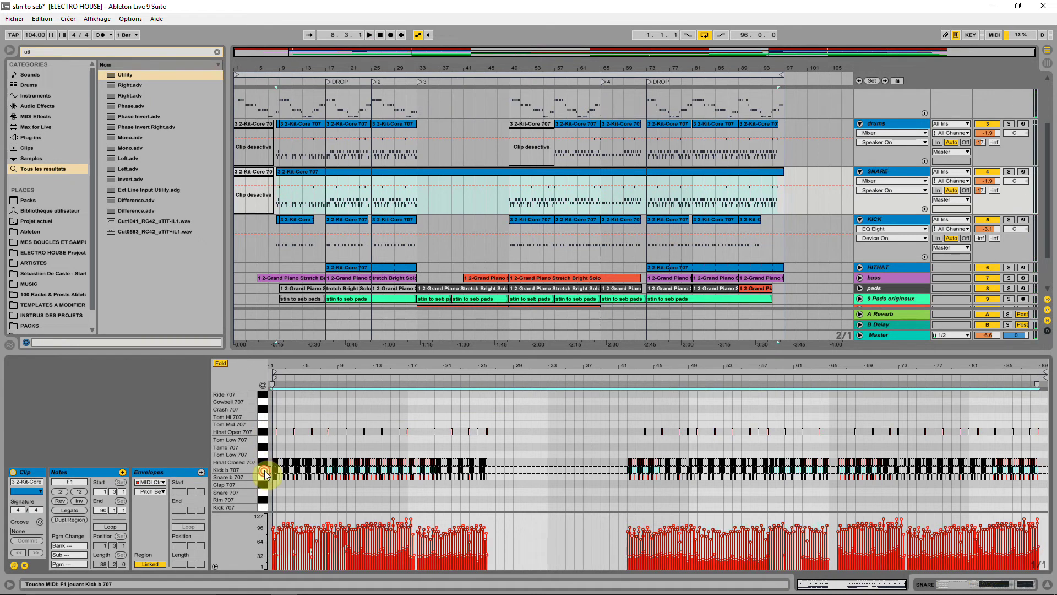
left_click(265, 476)
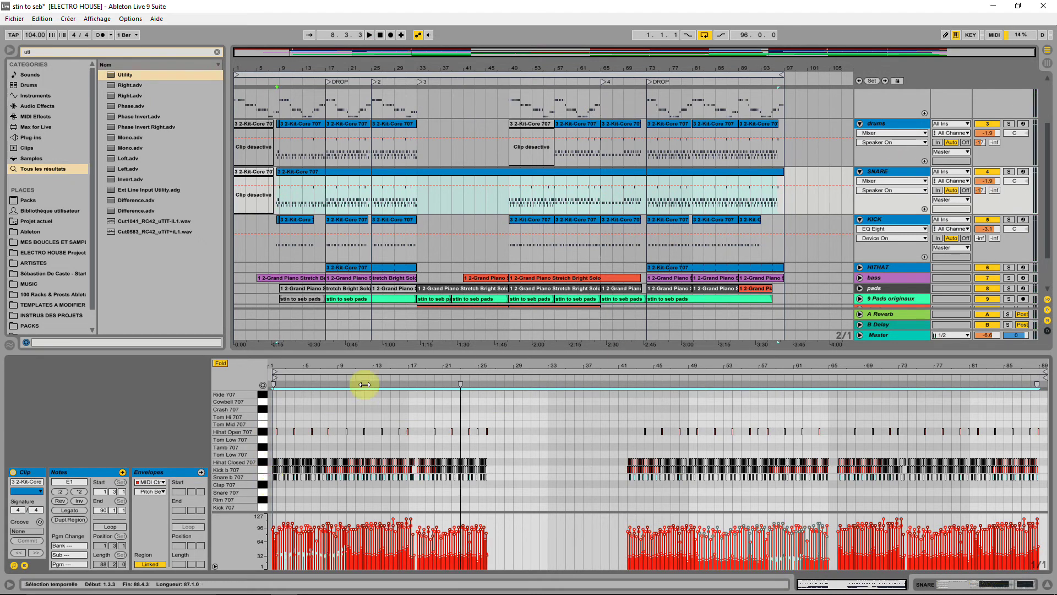
left_click(262, 386)
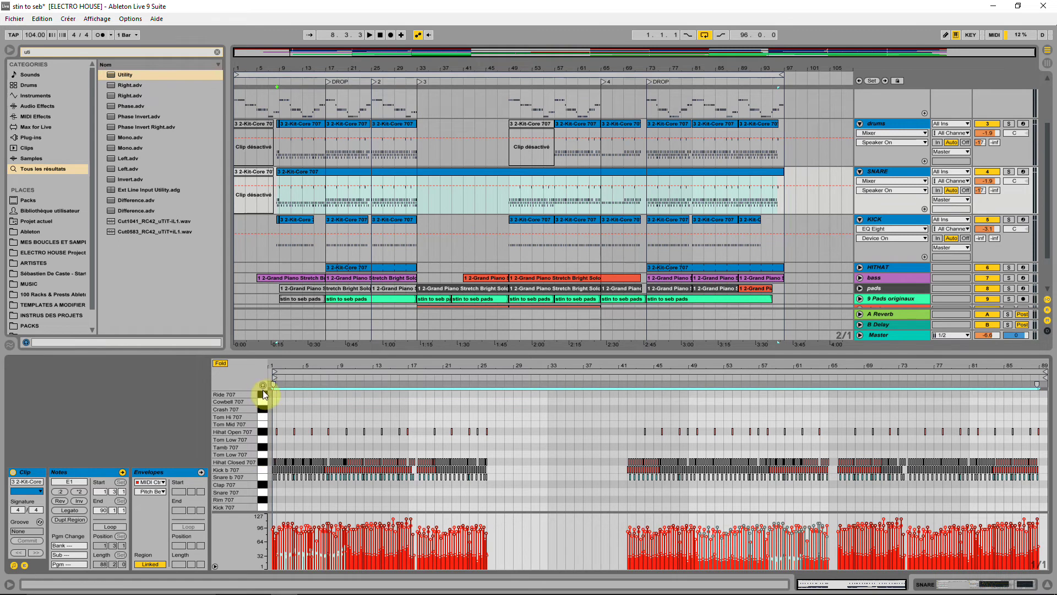
Deactivate all Kick b, Hihat Closed and Hihat Open notes in the SNARE clip and select the Snare b notes.
left_click(262, 472)
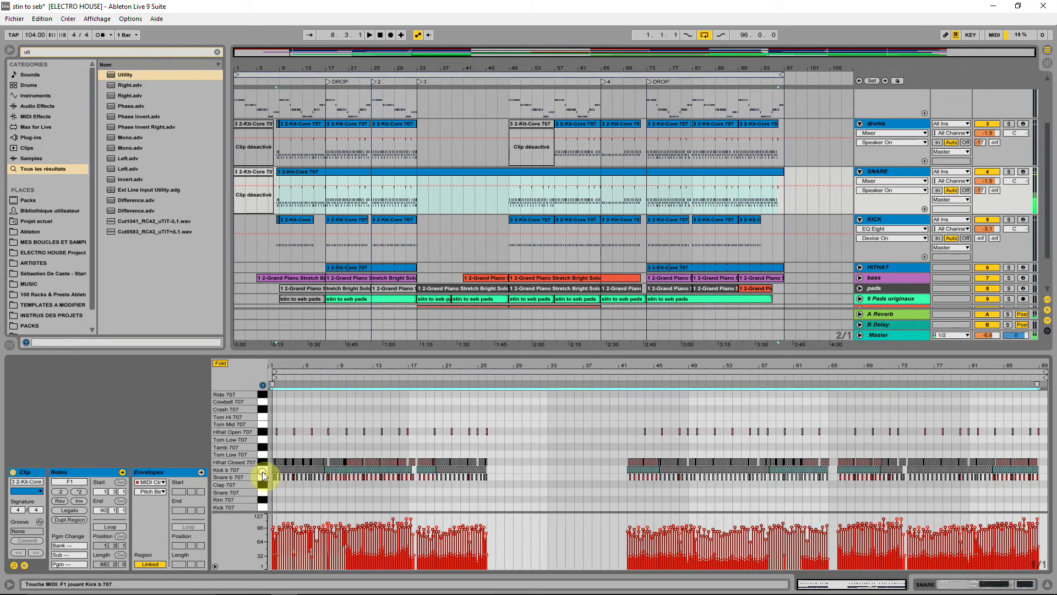
left_click(262, 464)
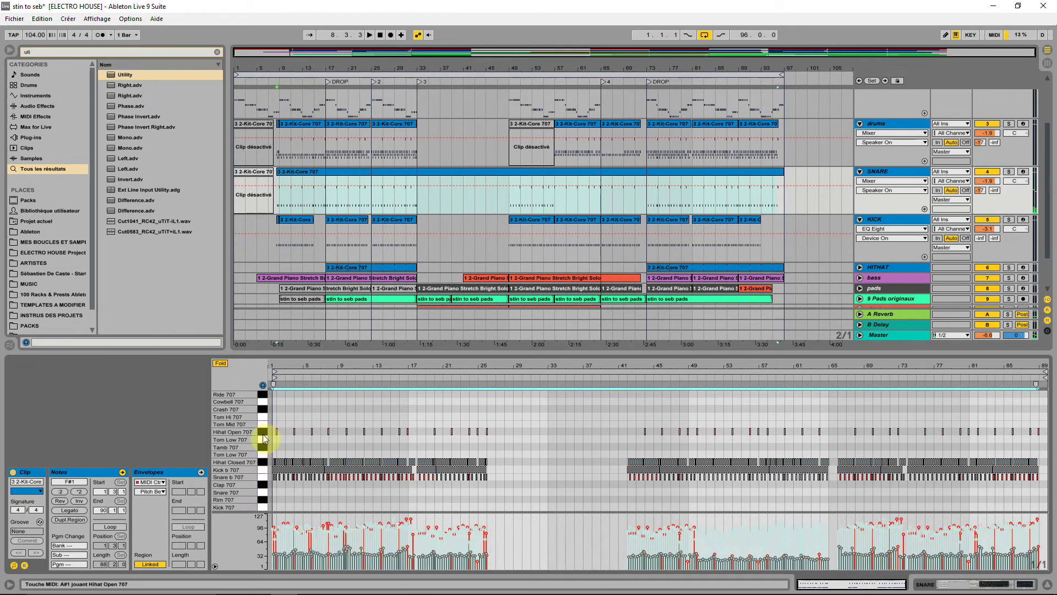
left_click(265, 435)
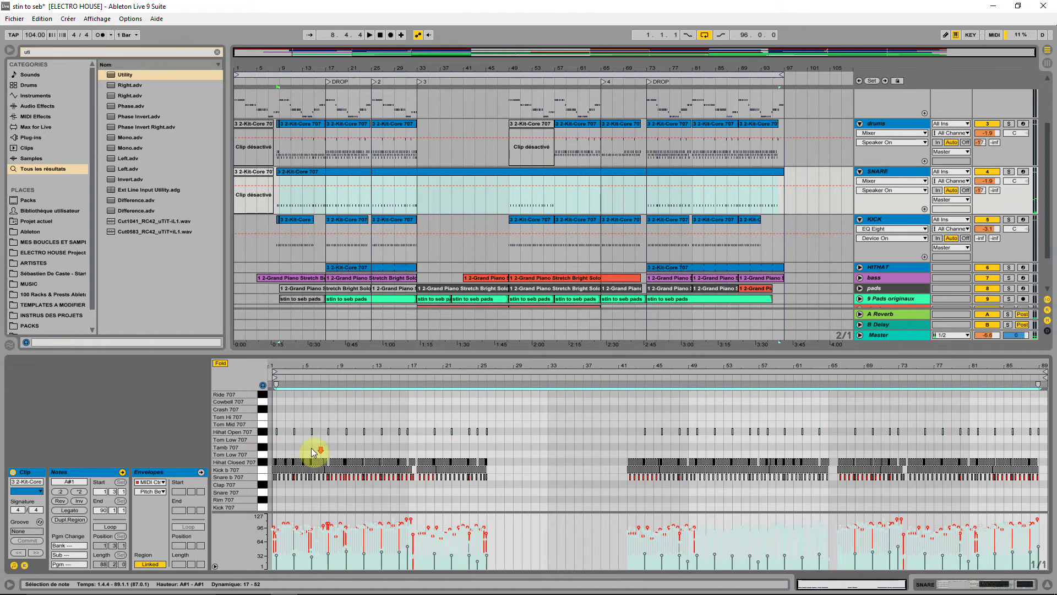
left_click(263, 478)
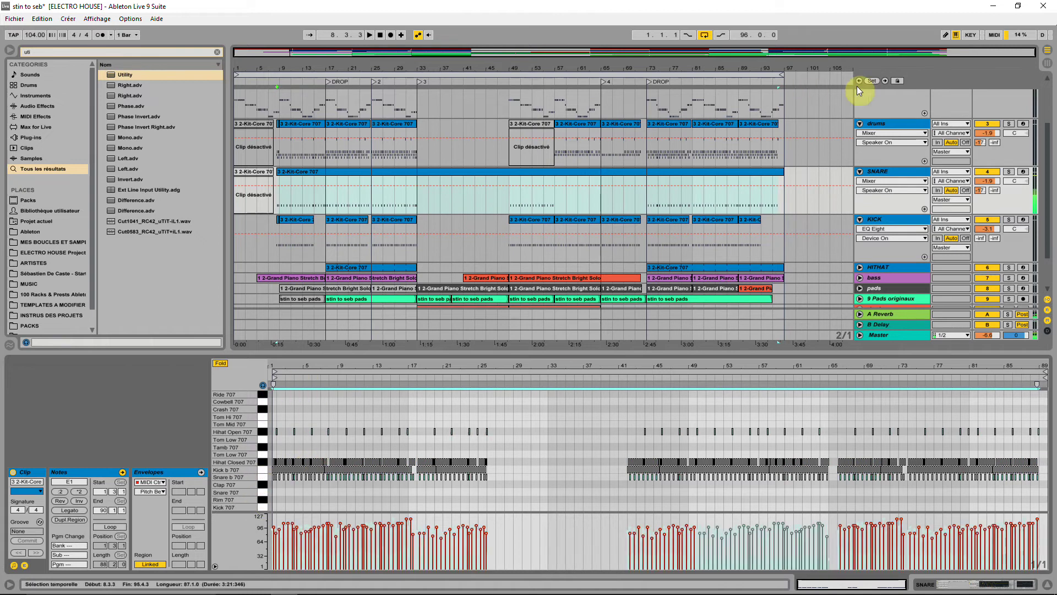
Mute the Snare b 707 pad in the drums track's Kit-Core 707 rack and start playback.
left_click(881, 124)
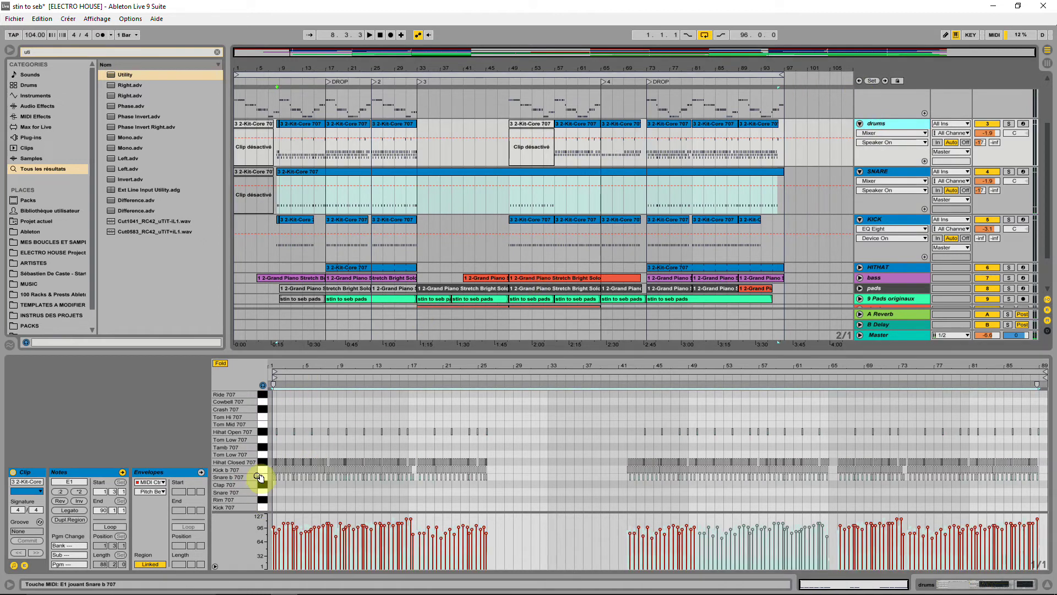
double_click(892, 128)
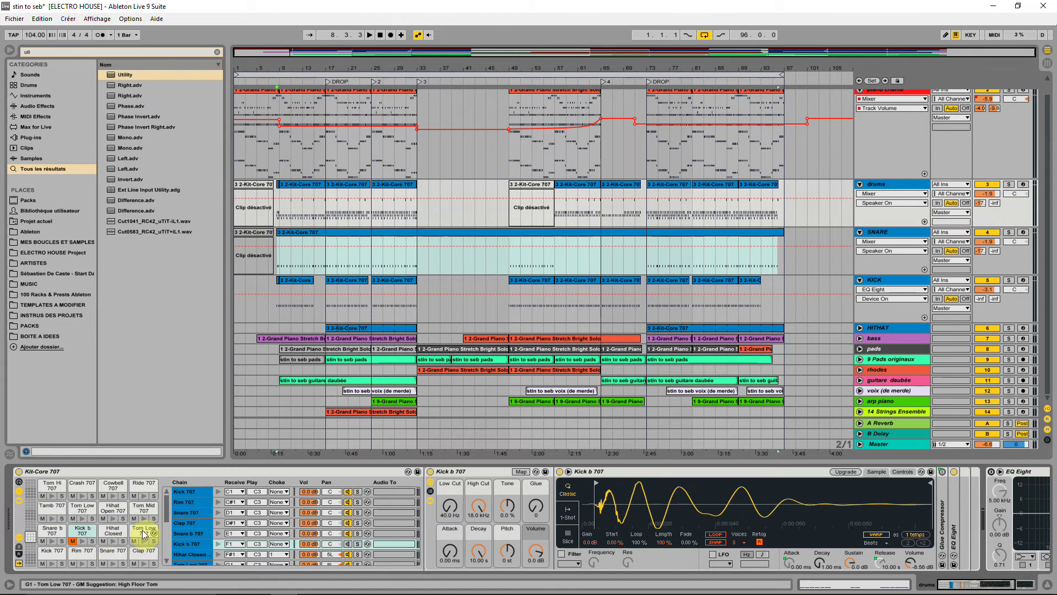
key("space")
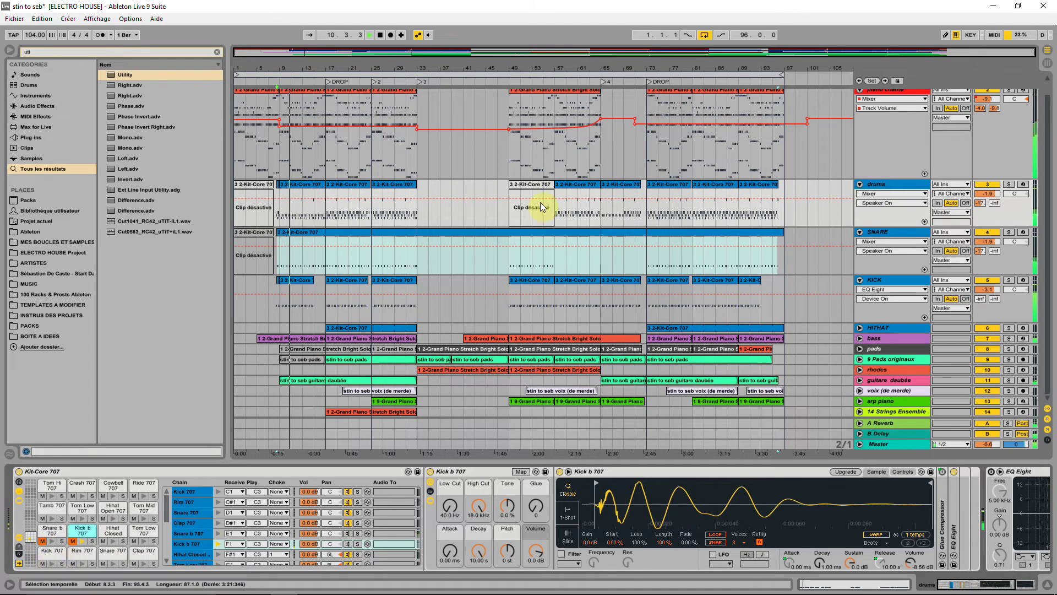
Open the SNARE track's devices and select the Snare b 707 pad in its Kit-Core 707 rack.
left_click(884, 234)
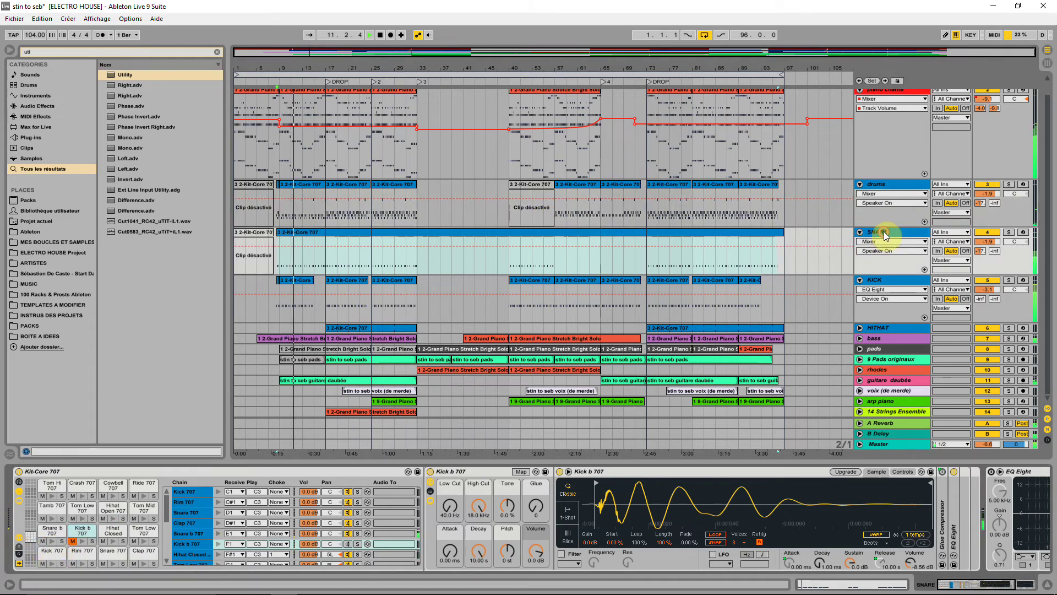
scroll(820, 512, "down", 5)
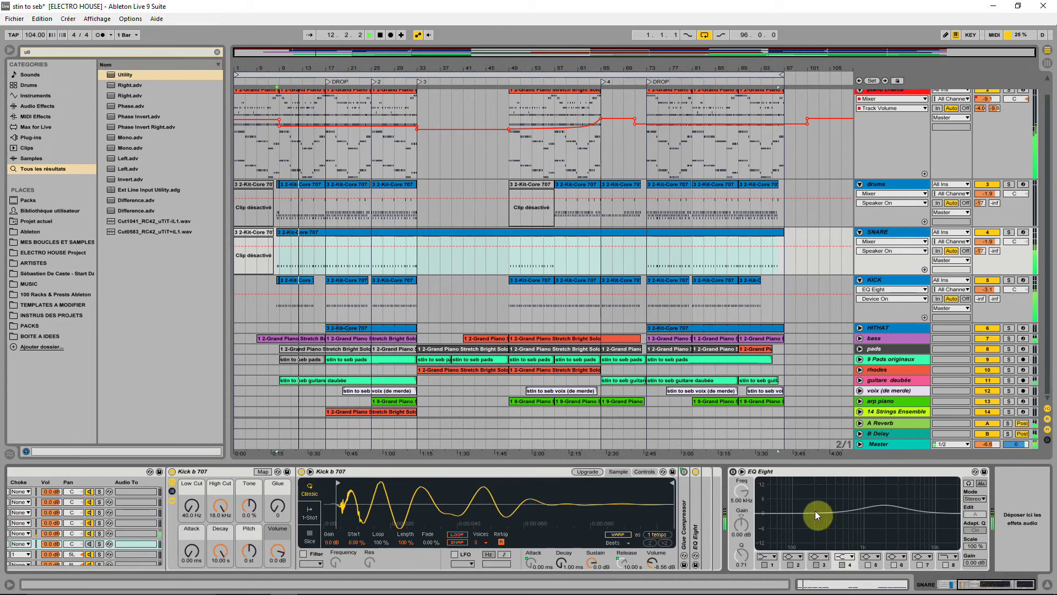
left_click(900, 233)
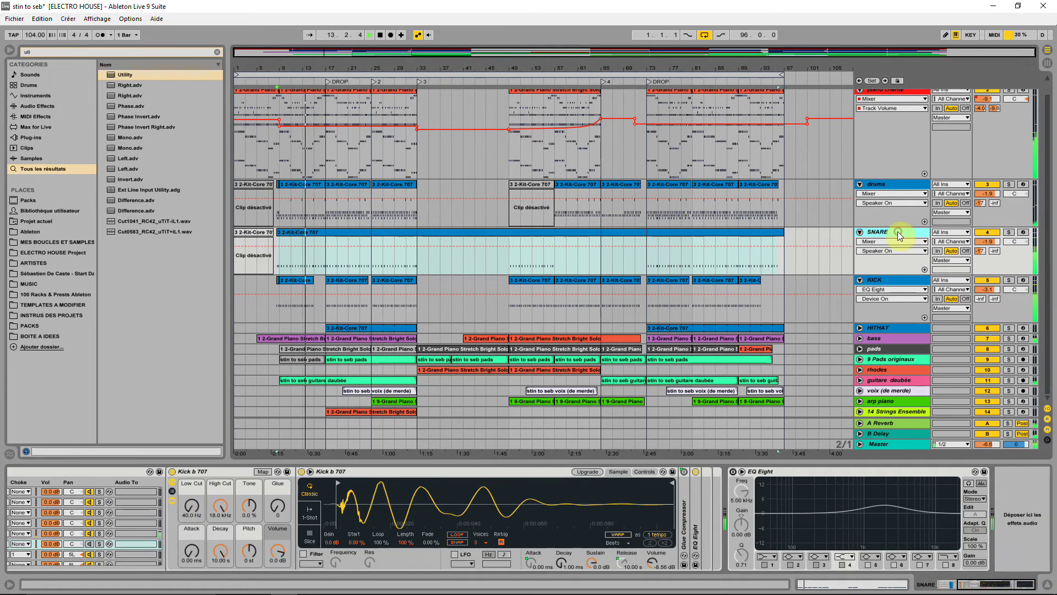
left_click(823, 584)
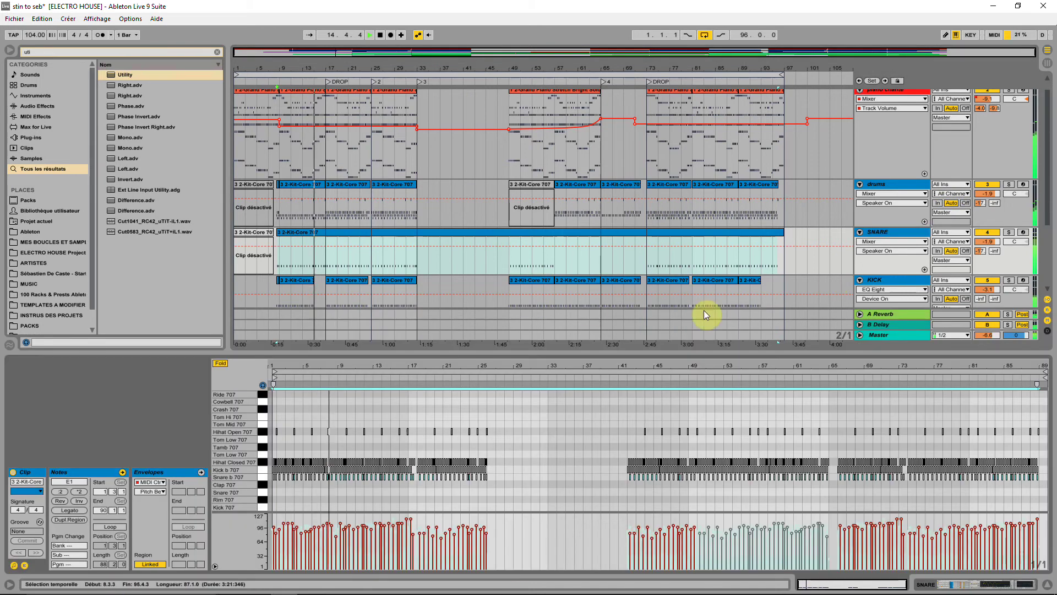
left_click(890, 235)
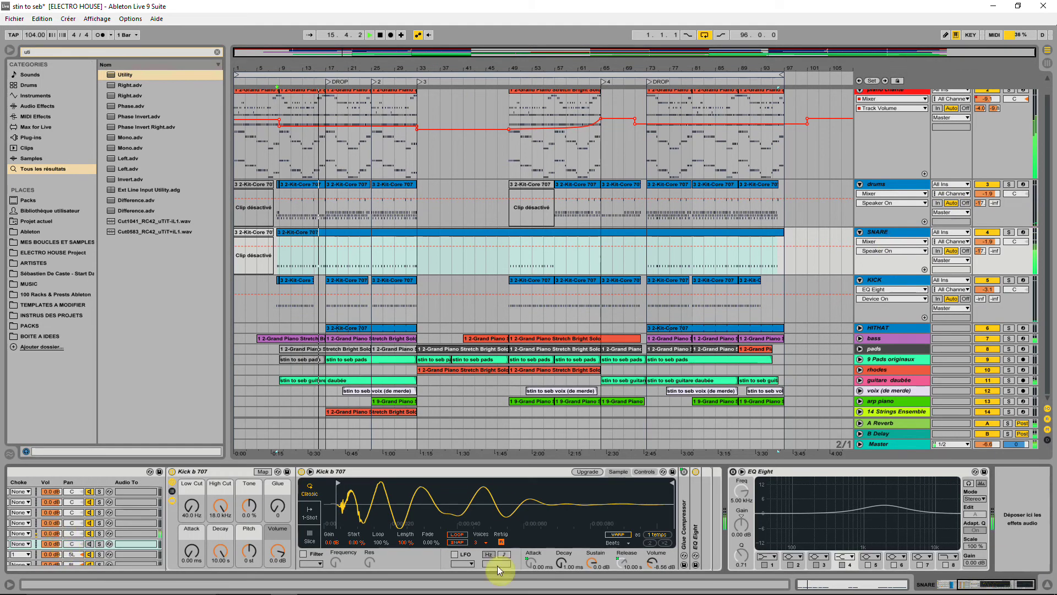
scroll(165, 528, "up", 5)
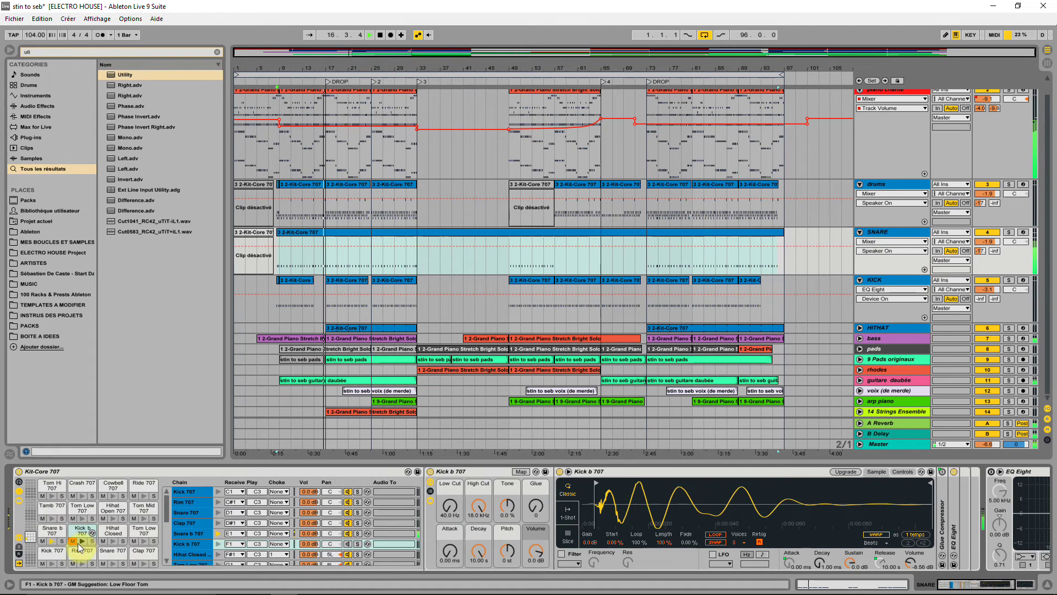
left_click(49, 533)
left_click(49, 533)
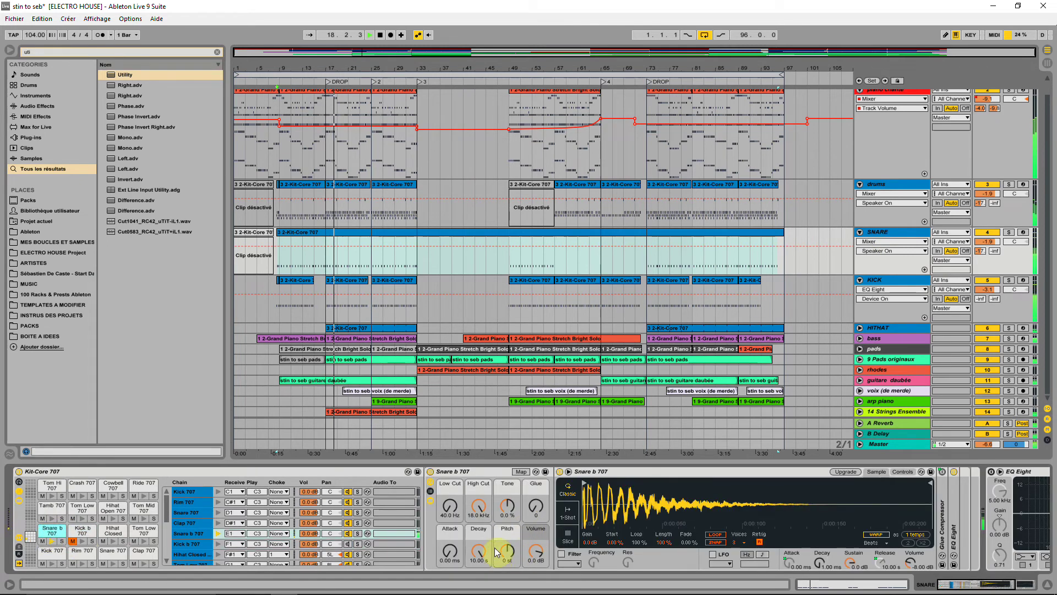
Solo the SNARE track and upgrade the Snare b 707 sampler device.
left_click(1008, 232)
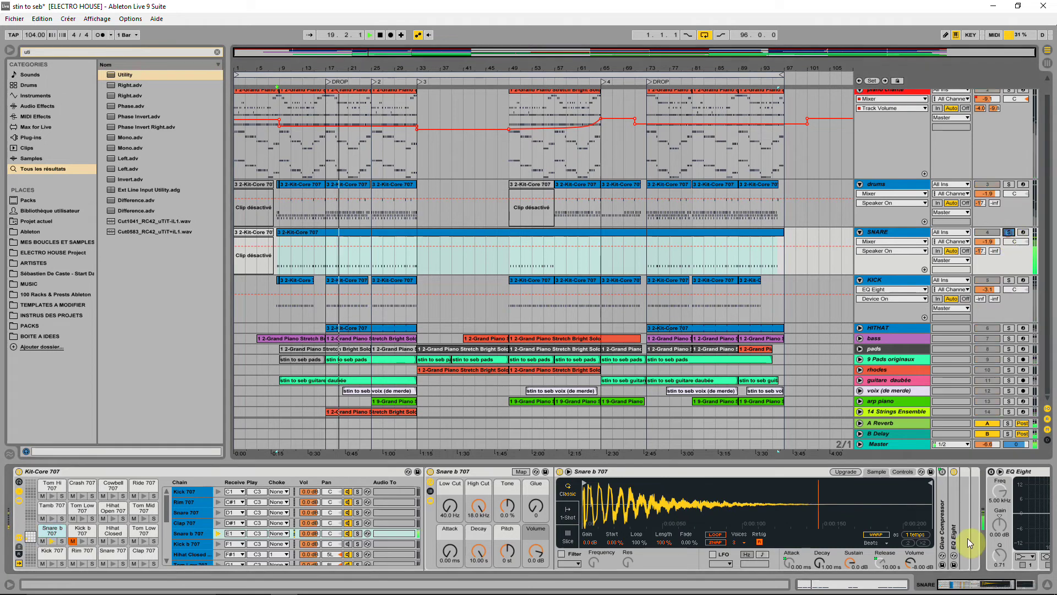
left_click(977, 586)
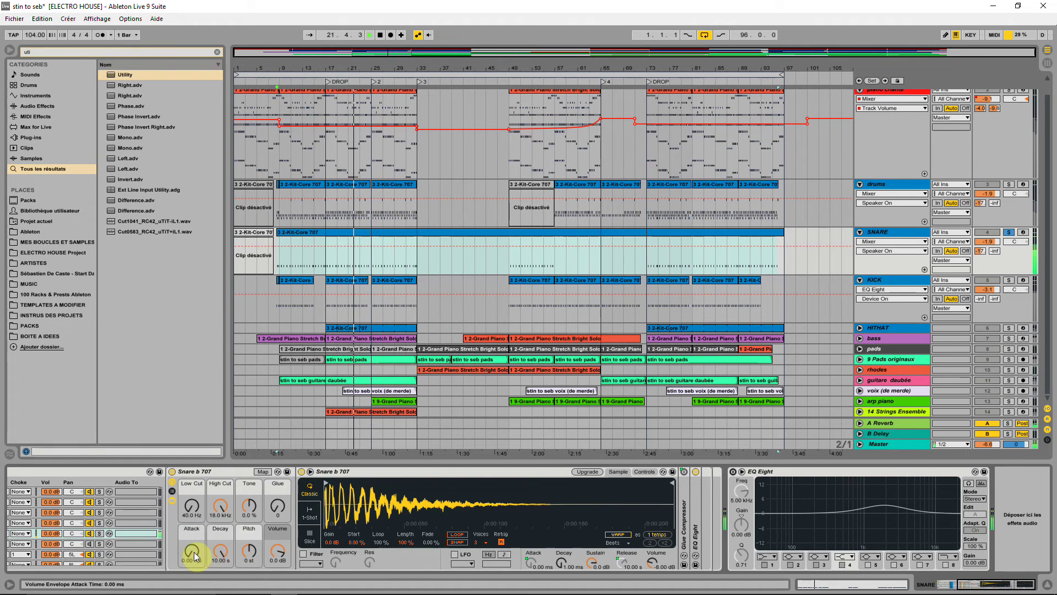
mouse_move(192, 506)
left_mouse_down()
mouse_move(192, 490)
mouse_move(192, 512)
left_mouse_up()
left_click(589, 472)
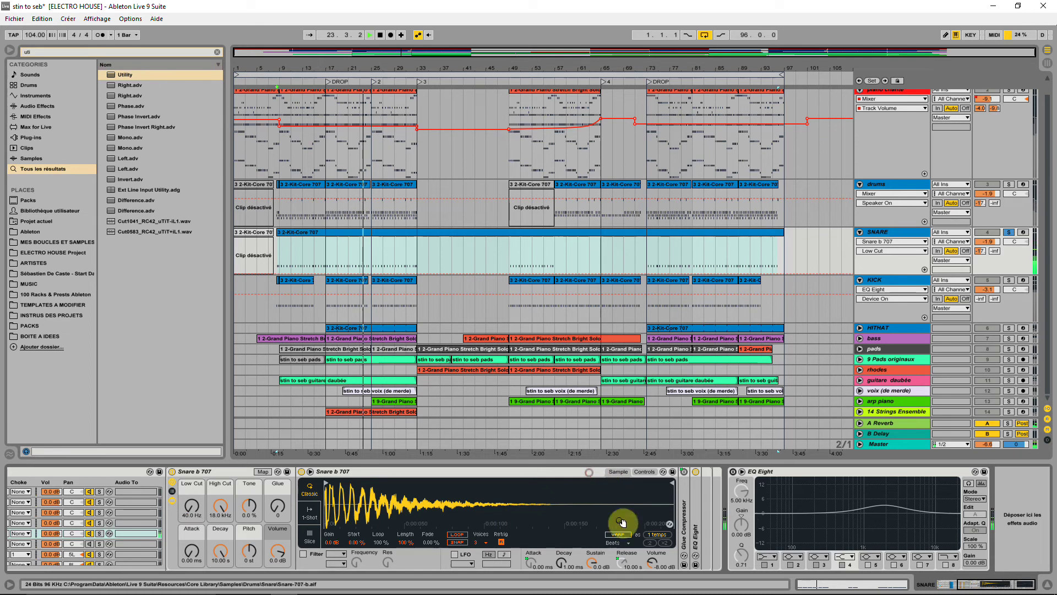
Switch on the SNARE track's EQ Eight and turn band 1 into a low cut at the bottom of the spectrum.
left_click(733, 472)
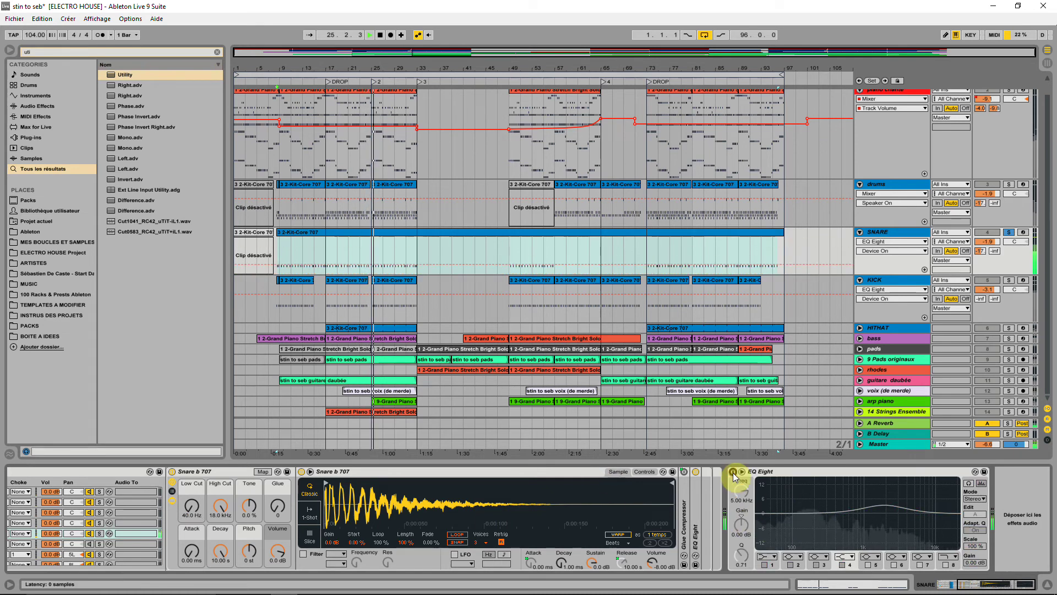
left_click(767, 556)
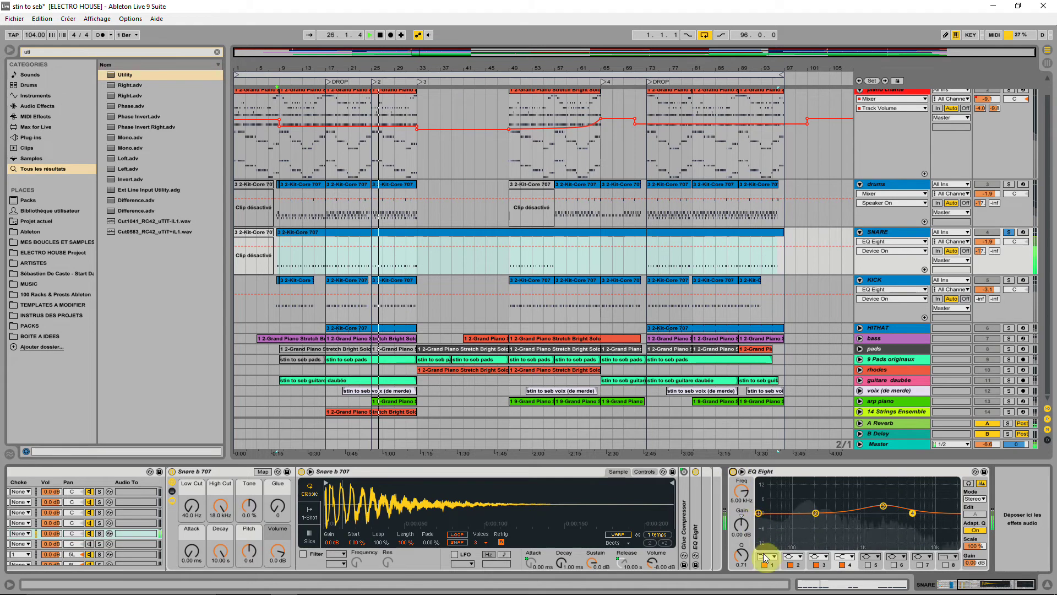
left_click(765, 549)
left_click_drag(774, 521, 766, 520)
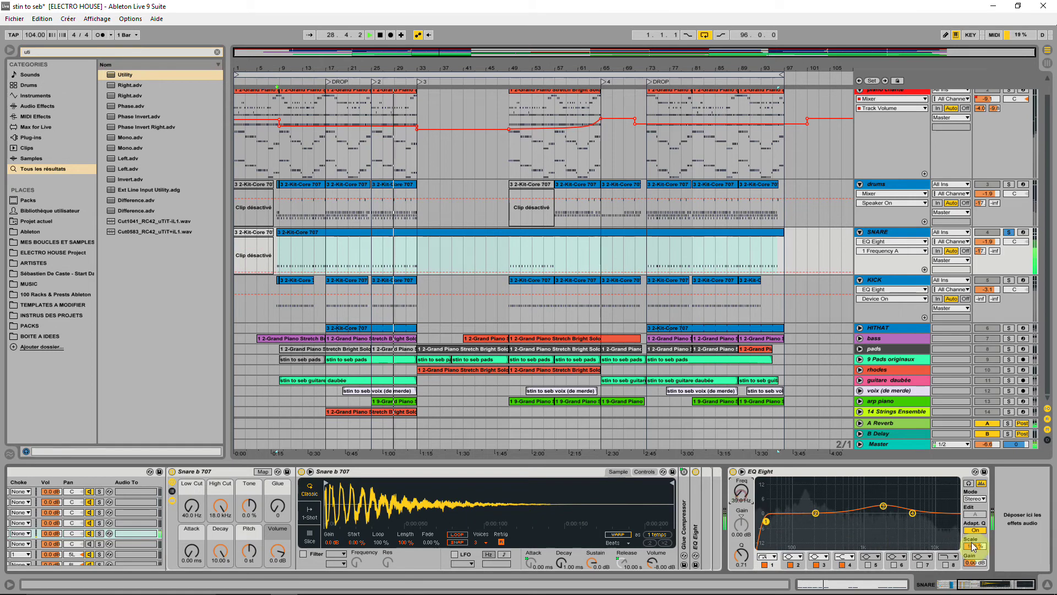
Disable bands 2 and 4 of the SNARE track's EQ Eight and set band 3 to 3.47 kHz with 1.01 dB gain.
left_click(789, 565)
left_click_drag(883, 505, 902, 510)
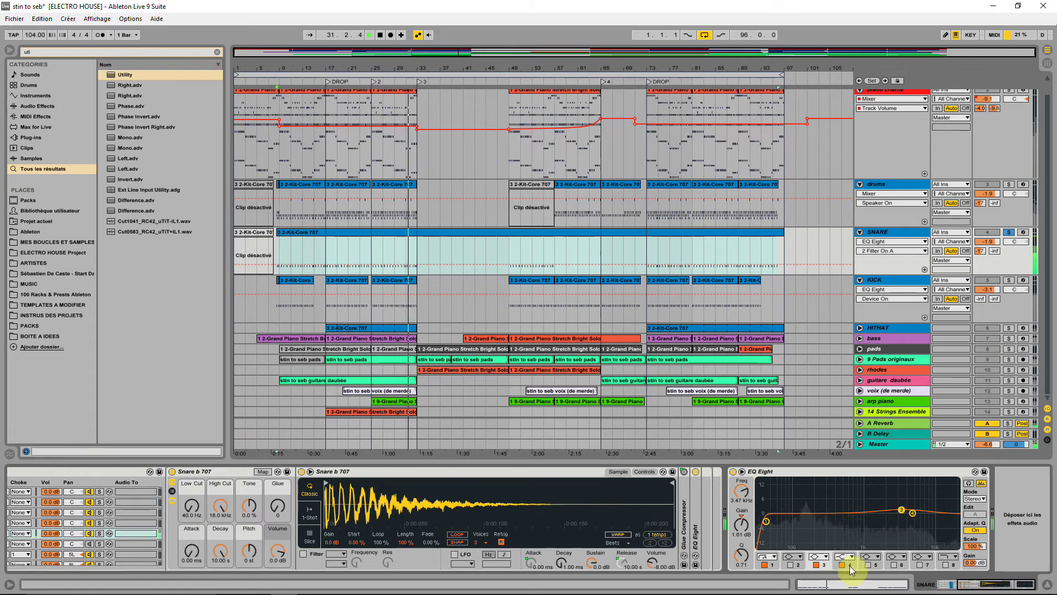
left_click(841, 565)
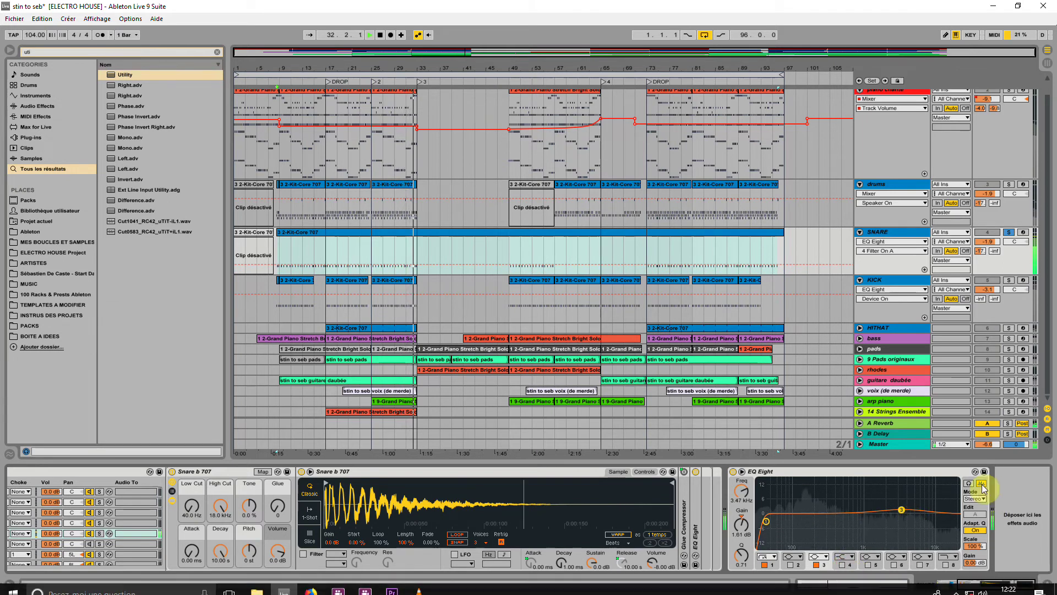
Add a Reverb after the SNARE track's EQ Eight with 16 % dry/wet and a decay time of 932 ms.
left_click(217, 52)
type("REV")
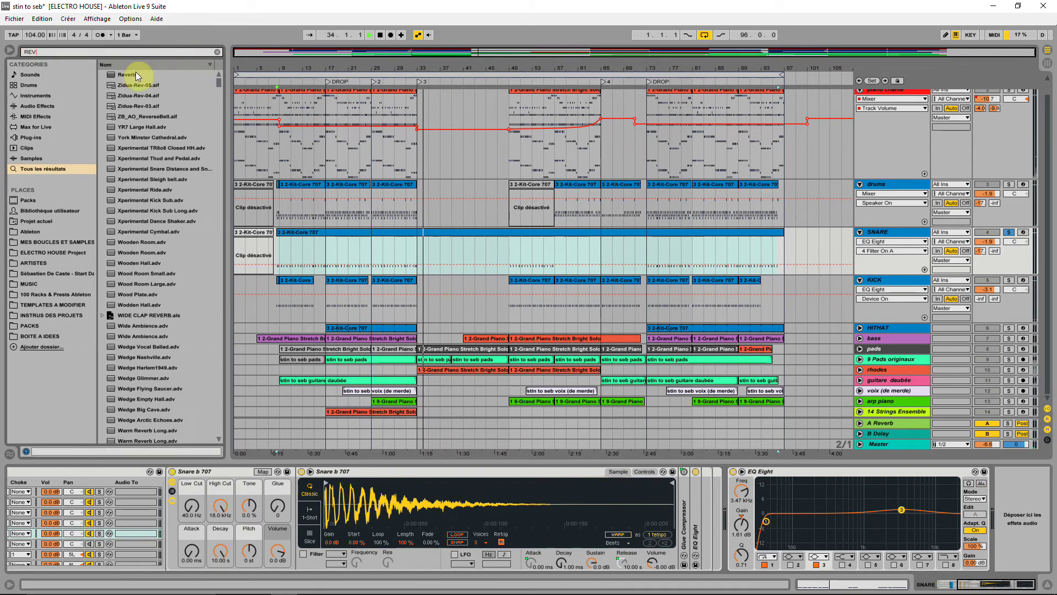
double_click(135, 74)
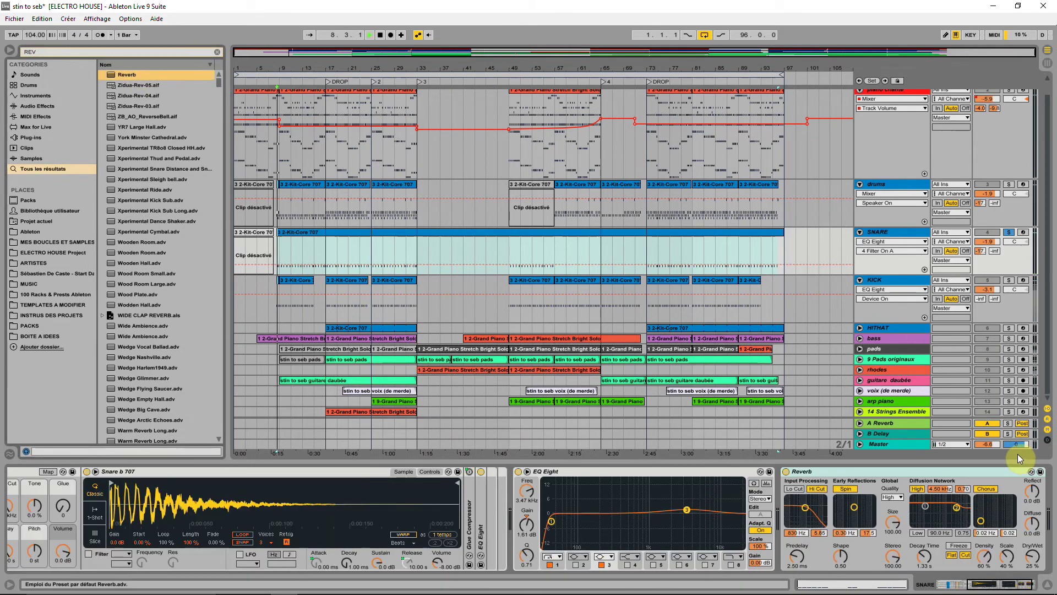
left_click_drag(1034, 559, 1034, 569)
left_click_drag(934, 558, 935, 555)
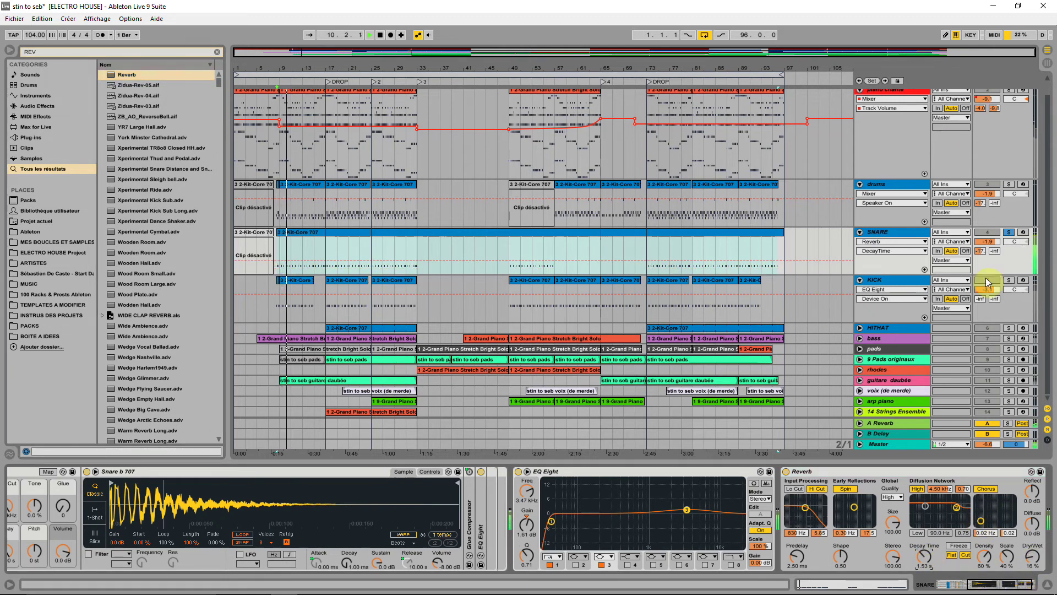
left_click_drag(924, 557, 924, 568)
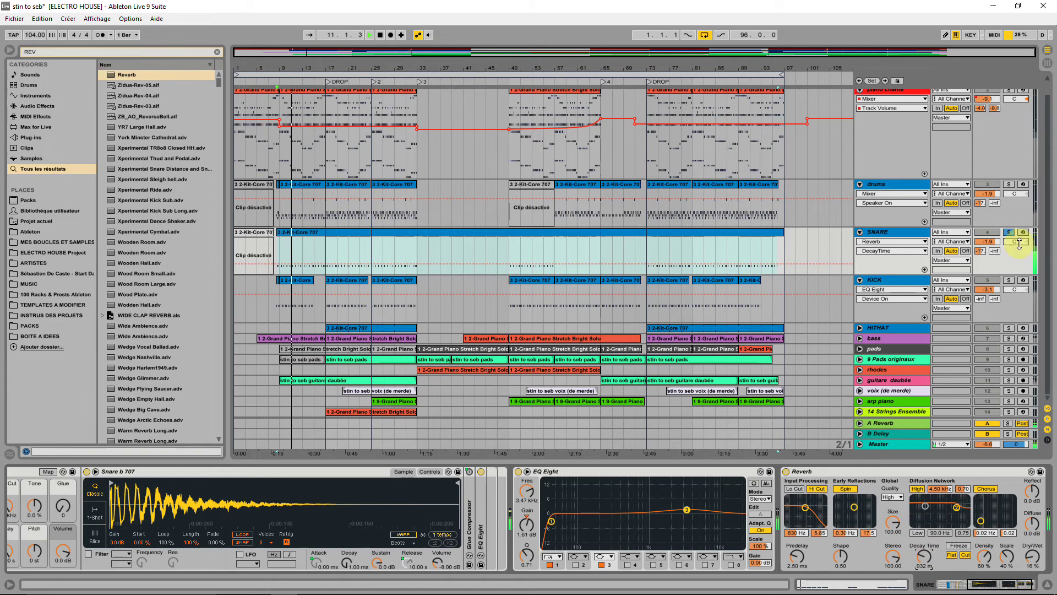
Compare the snare with its Reverb bypassed, and set the decay time to 1.28 s with the SNARE track unsoloed.
left_click(786, 472)
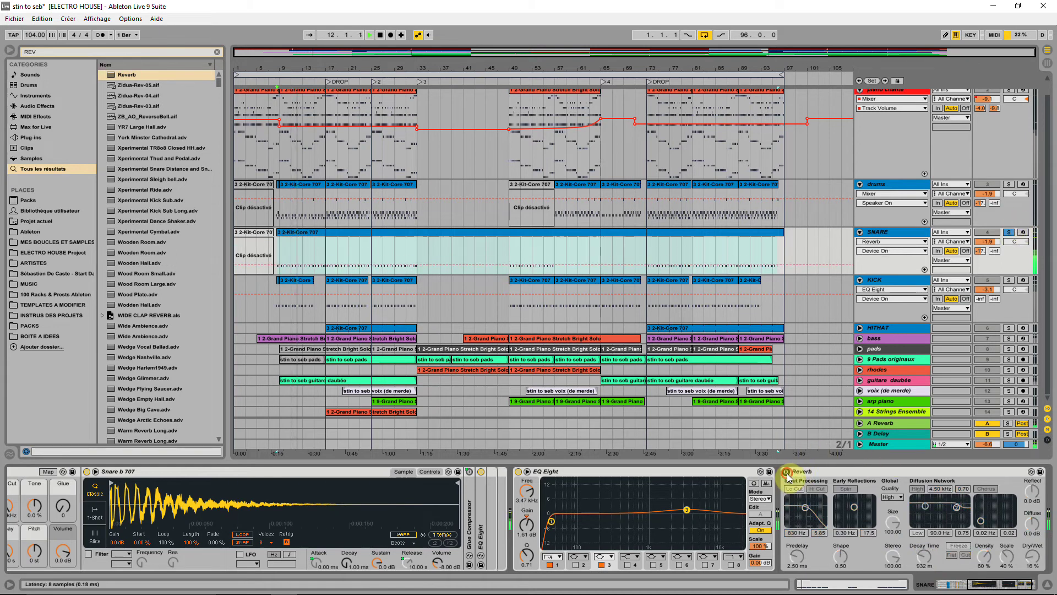
left_click(786, 472)
left_click_drag(916, 561, 917, 557)
left_click(1032, 568)
left_click(1010, 233)
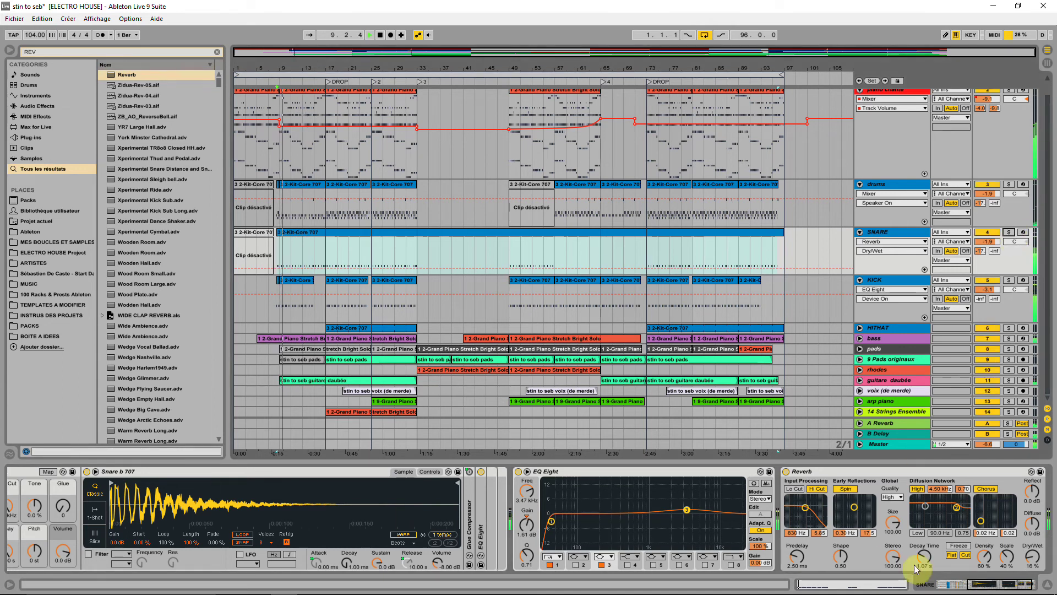
left_click_drag(928, 564, 927, 561)
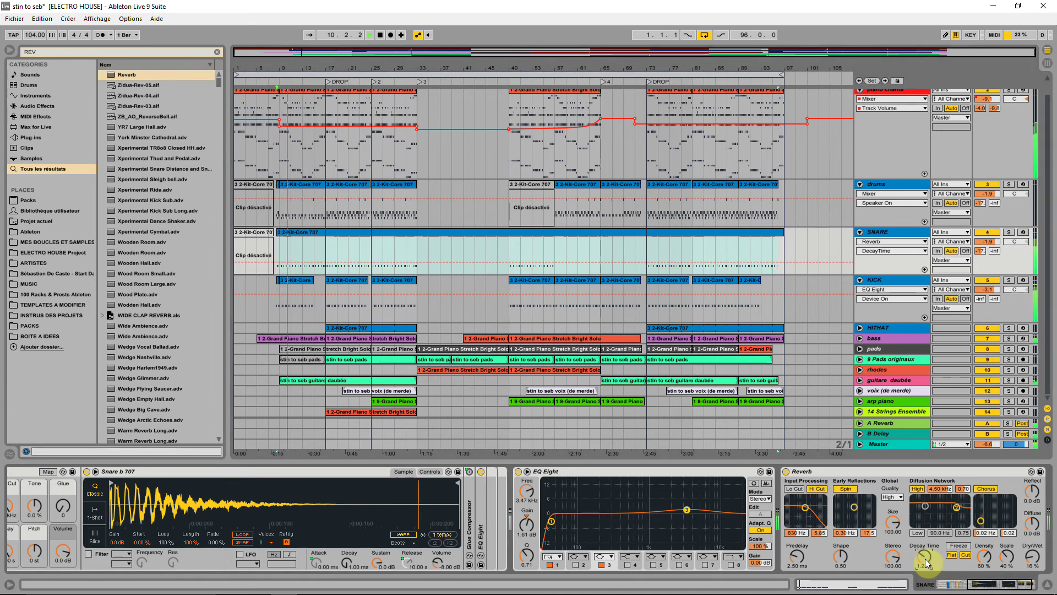
Add a Compressor to the SNARE track with ratio 6.66 and threshold -4.27 dB, and set the track volume to -4.0 dB.
left_click(217, 52)
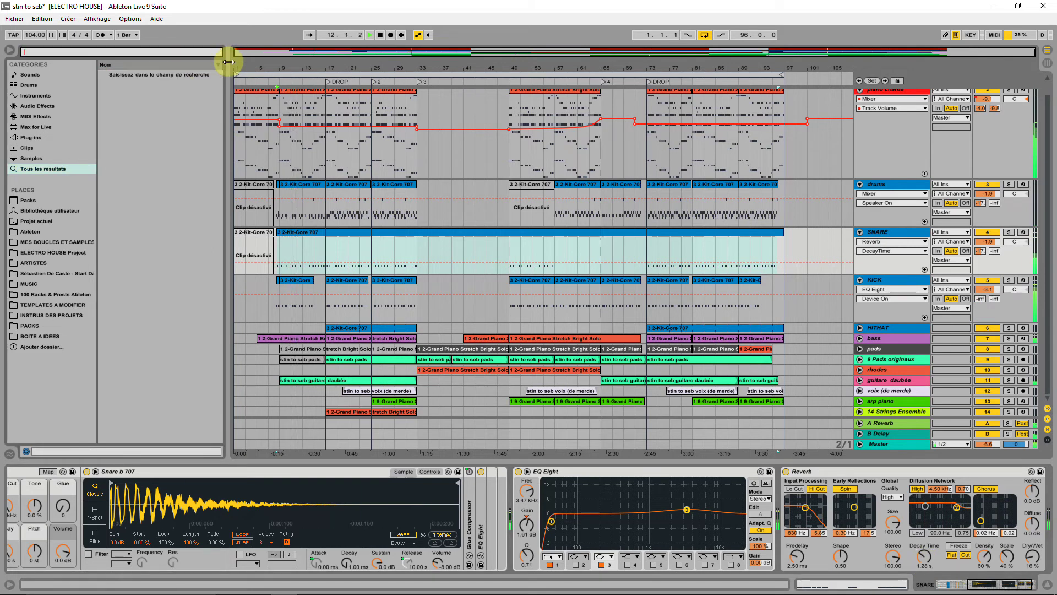
type("COMP")
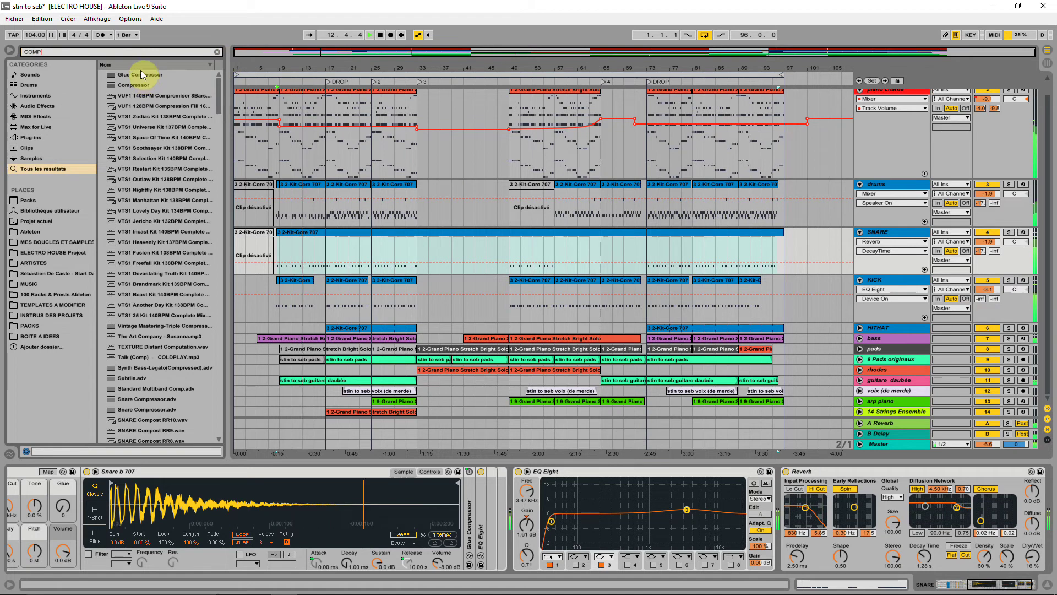
double_click(137, 85)
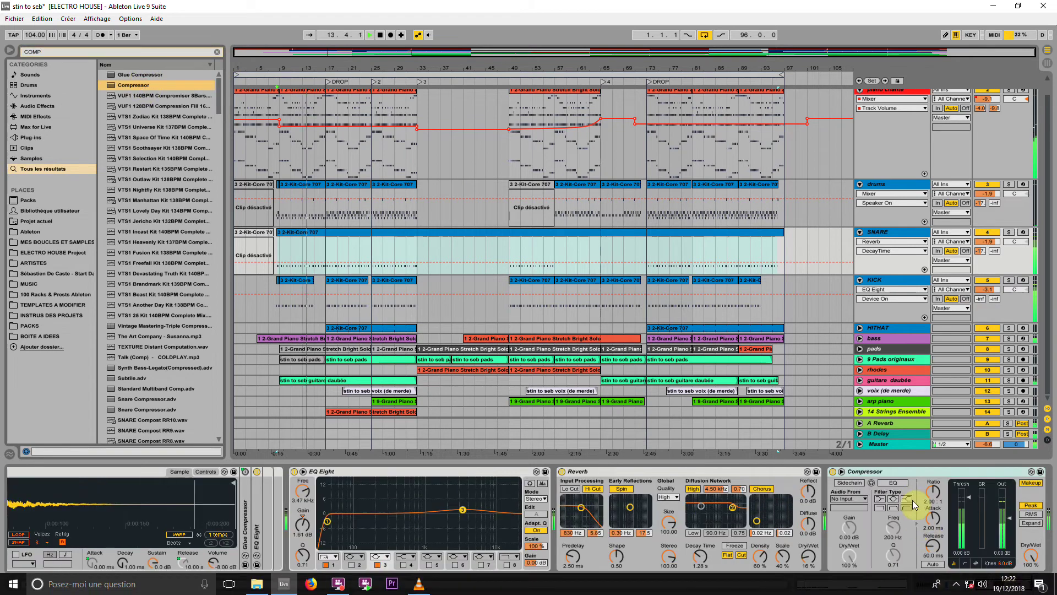
left_click_drag(934, 492, 933, 474)
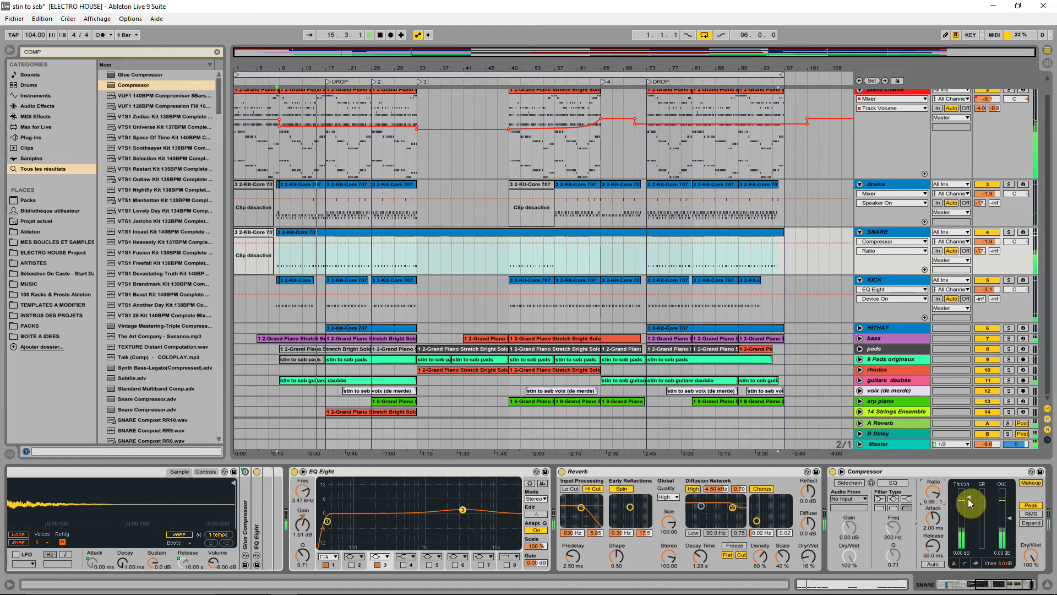
left_click_drag(970, 503, 958, 538)
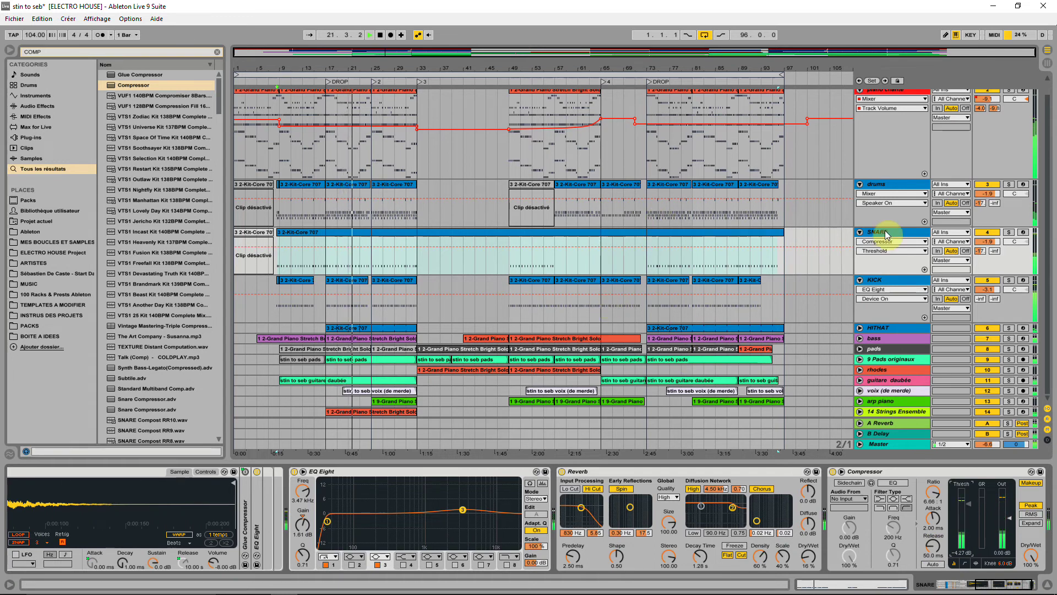
left_click_drag(987, 241, 984, 271)
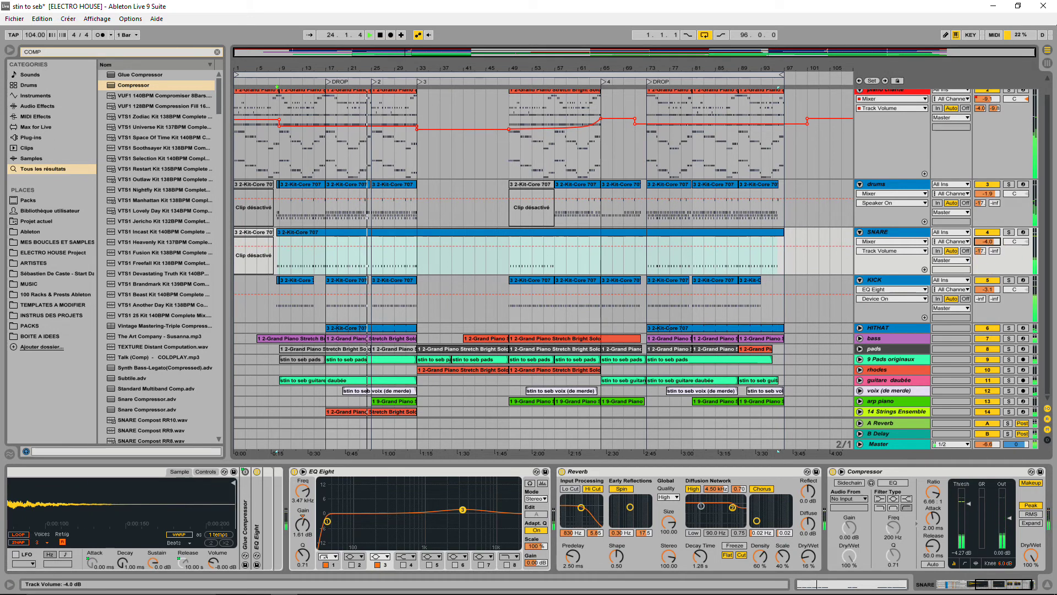
Set the snare Reverb's decay time to 1.40 s and input filter to 2.12 kHz, and enable its low cut and low shelf.
left_click_drag(700, 557, 701, 552)
left_click_drag(581, 507, 586, 504)
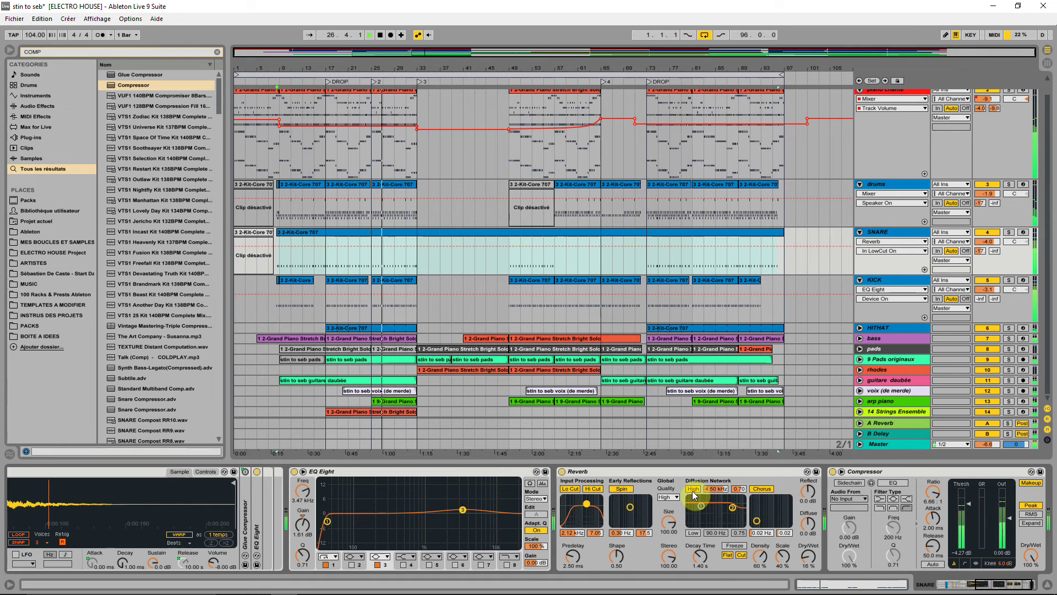
left_click(693, 533)
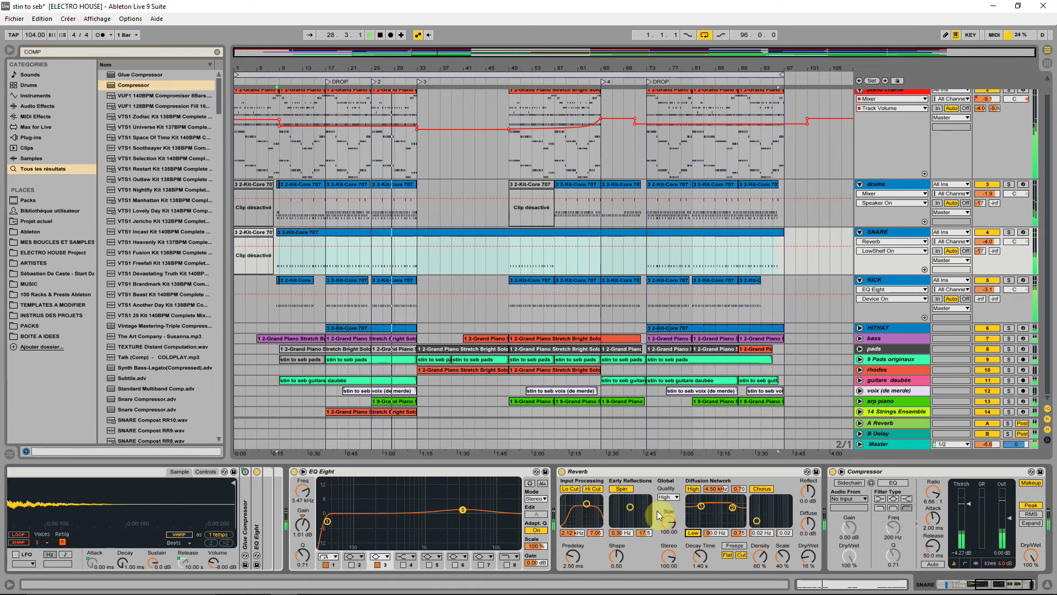
left_click(988, 242)
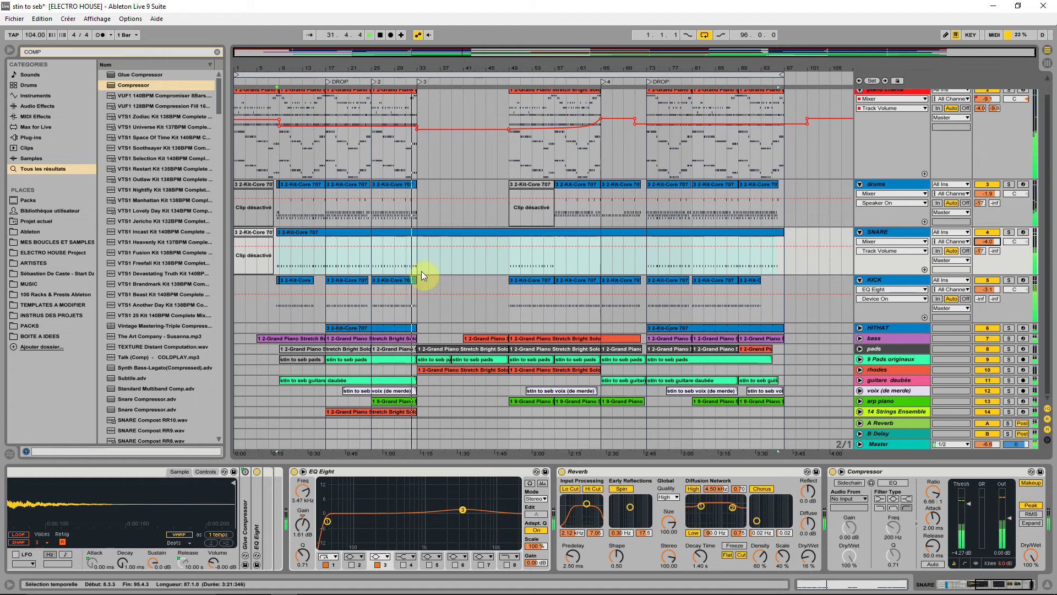
Delete the SNARE clip's sections between bars 33 and 49 and between bars 57 and 73.
left_click_drag(487, 262, 507, 262)
key("Delete")
left_click_drag(609, 262, 555, 265)
key("Delete")
key("Delete")
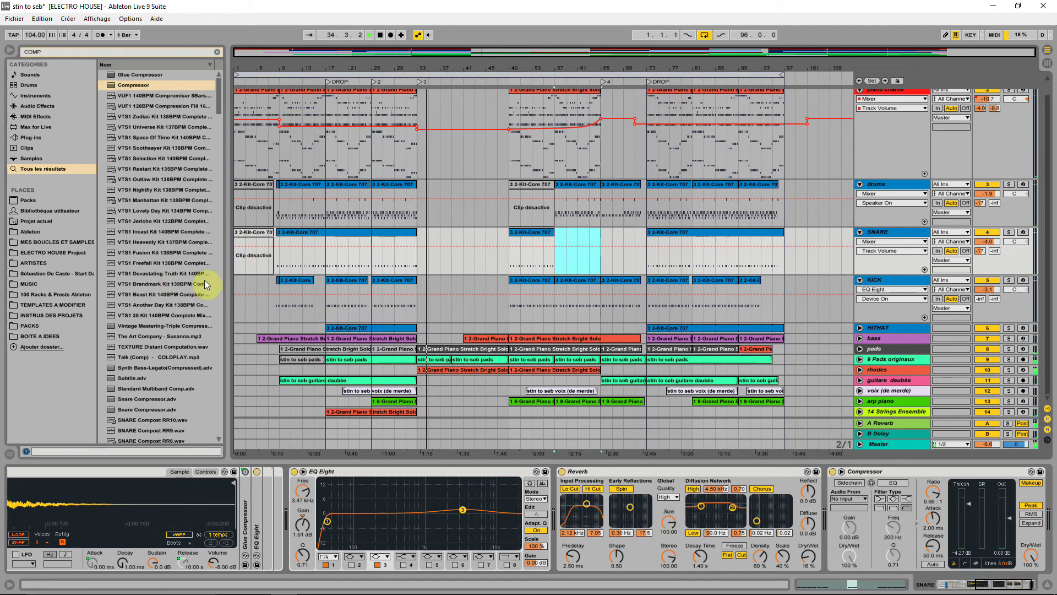
Delete the deactivated clip at the start of the SNARE track and save the set.
left_click(255, 235)
key("Delete")
key("ctrl+s")
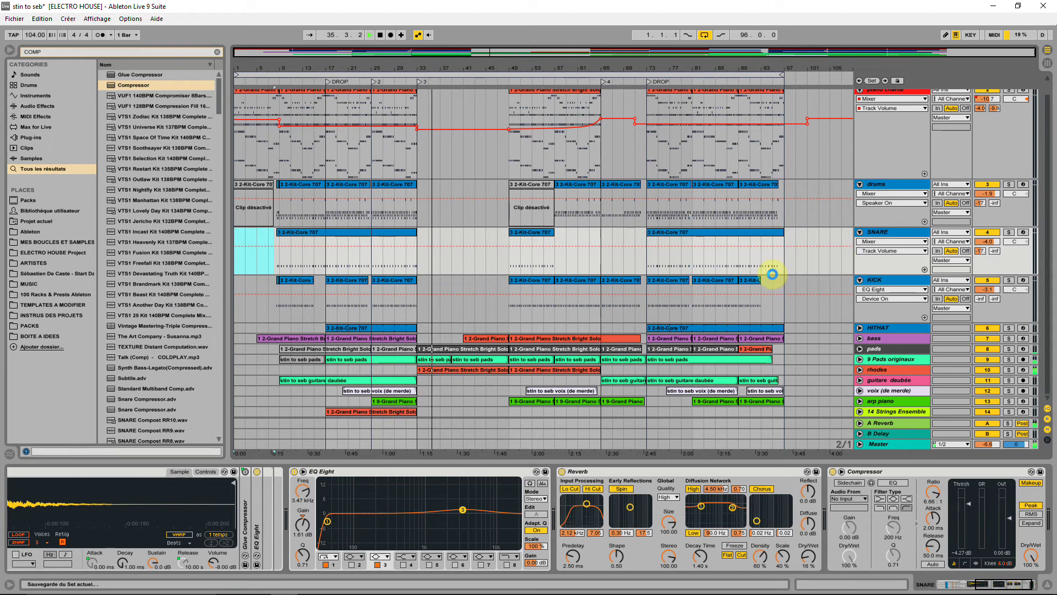
Bypass the SNARE track's Reverb and toggle the track's activator to compare the snare in bars 49 to 57.
left_click(544, 234)
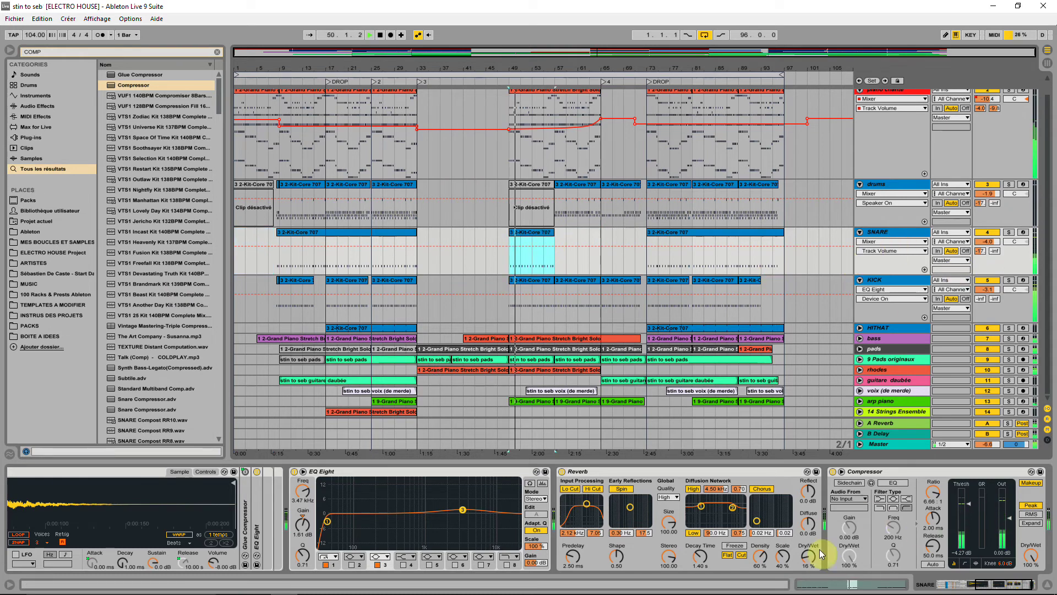
left_click(562, 472)
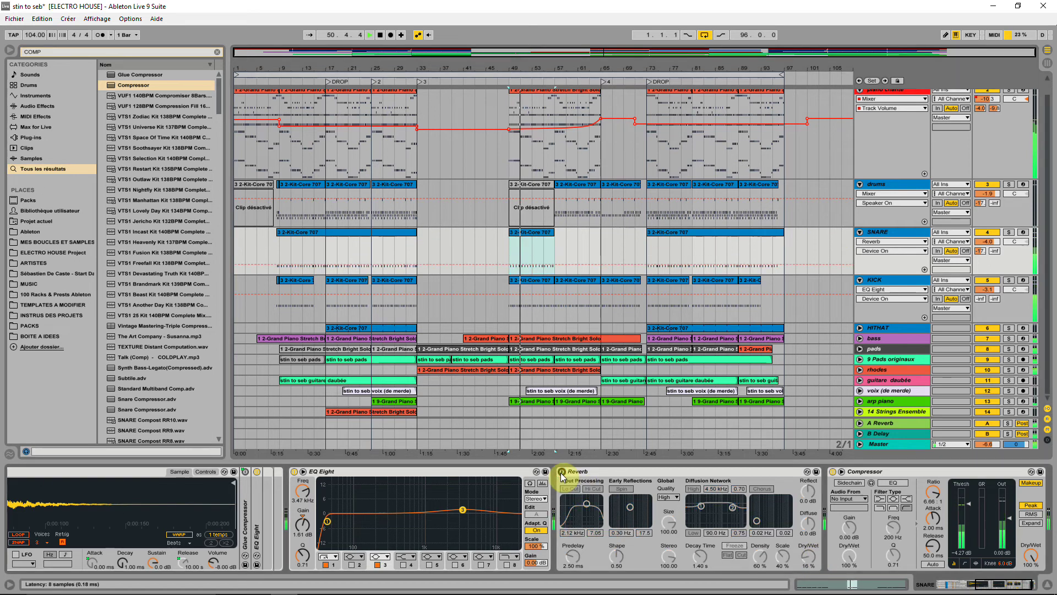
left_click(561, 472)
left_click(988, 241)
left_click(988, 232)
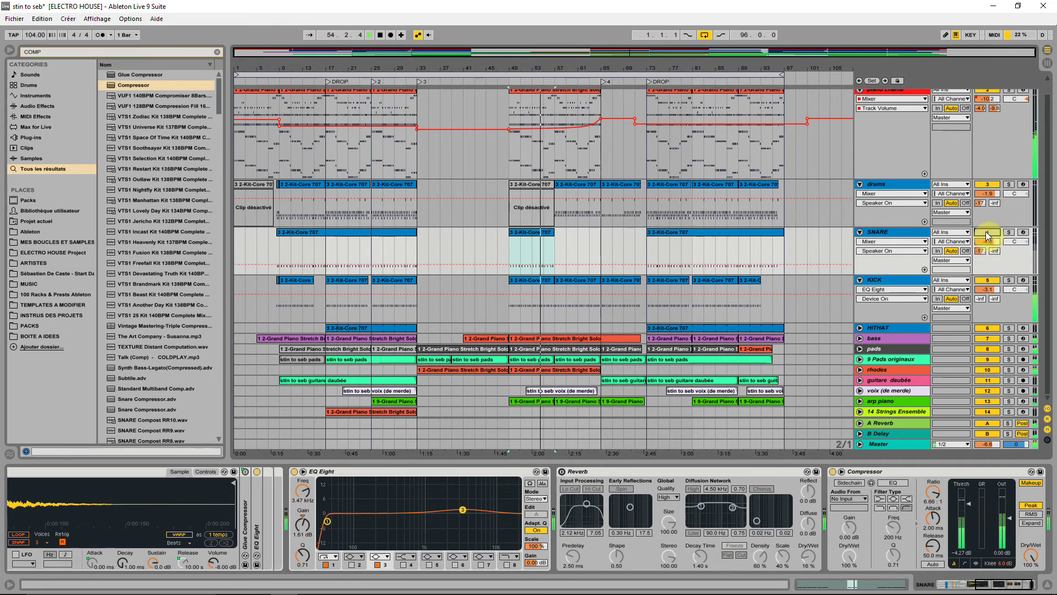
left_click_drag(547, 258, 542, 256)
left_click(537, 251)
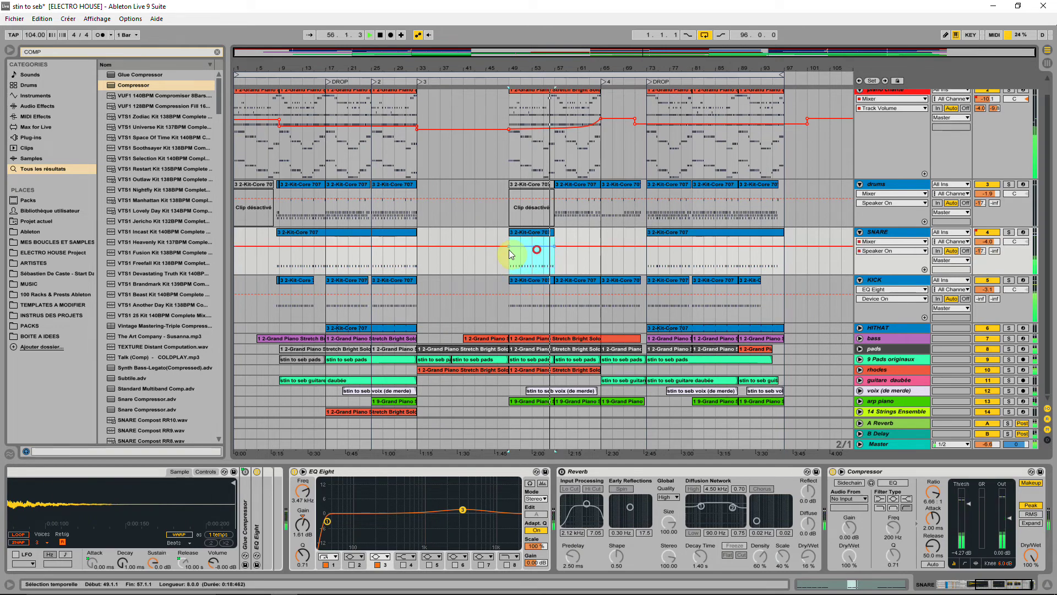
key("ctrl+z")
left_click(996, 243)
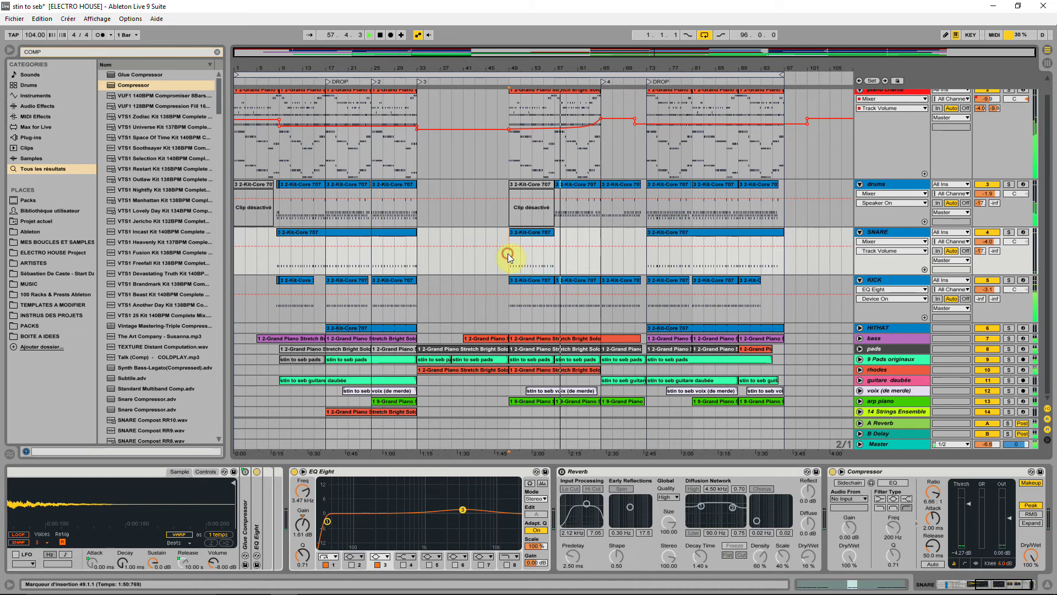
left_click(550, 232)
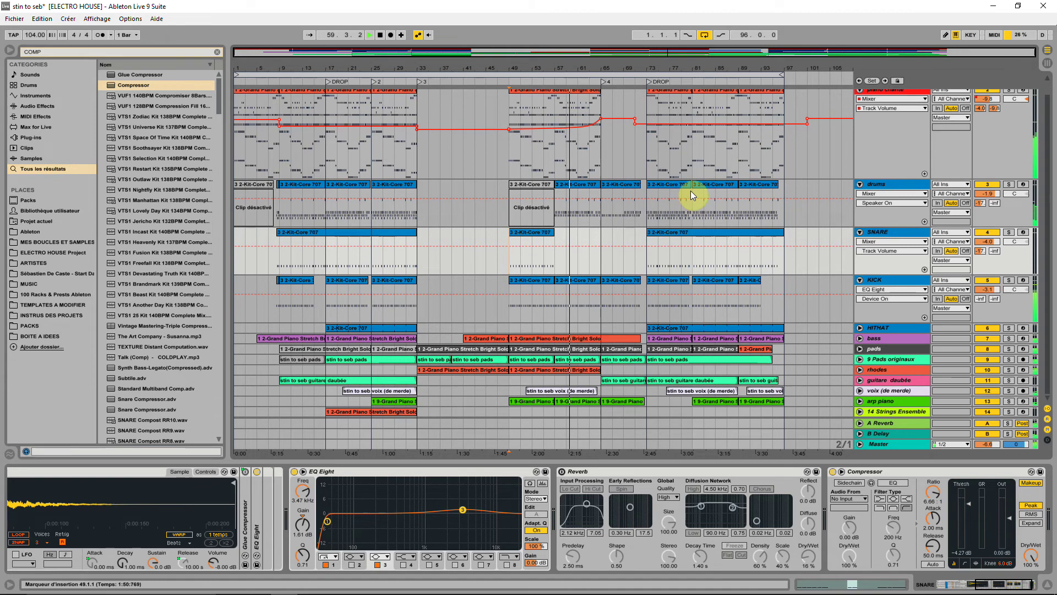
Copy the drums clip at bars 57 to 65 onto the SNARE track and open the copy's notes.
left_click(533, 183)
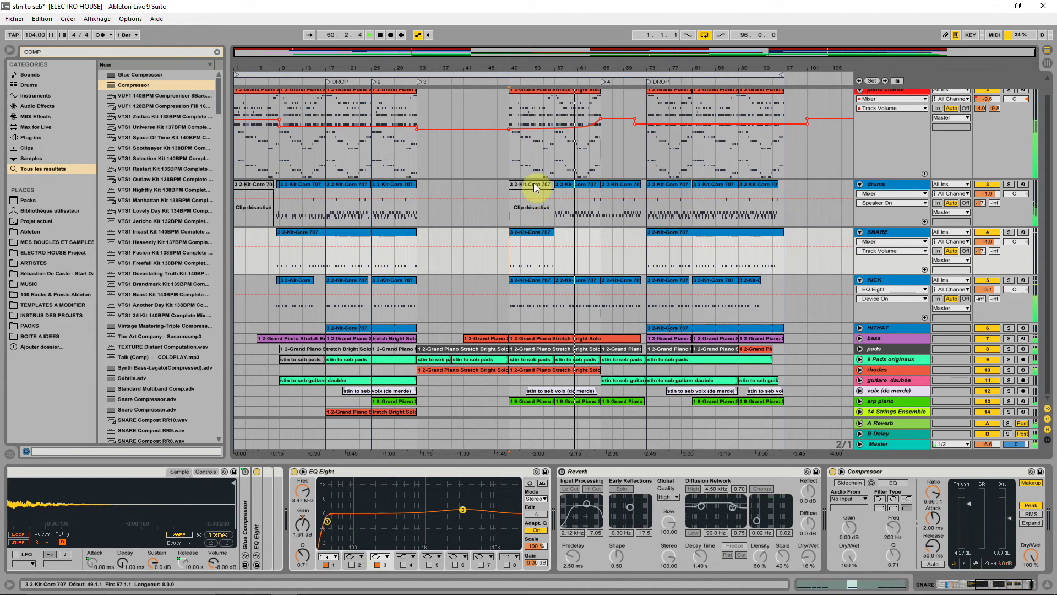
left_click(582, 190)
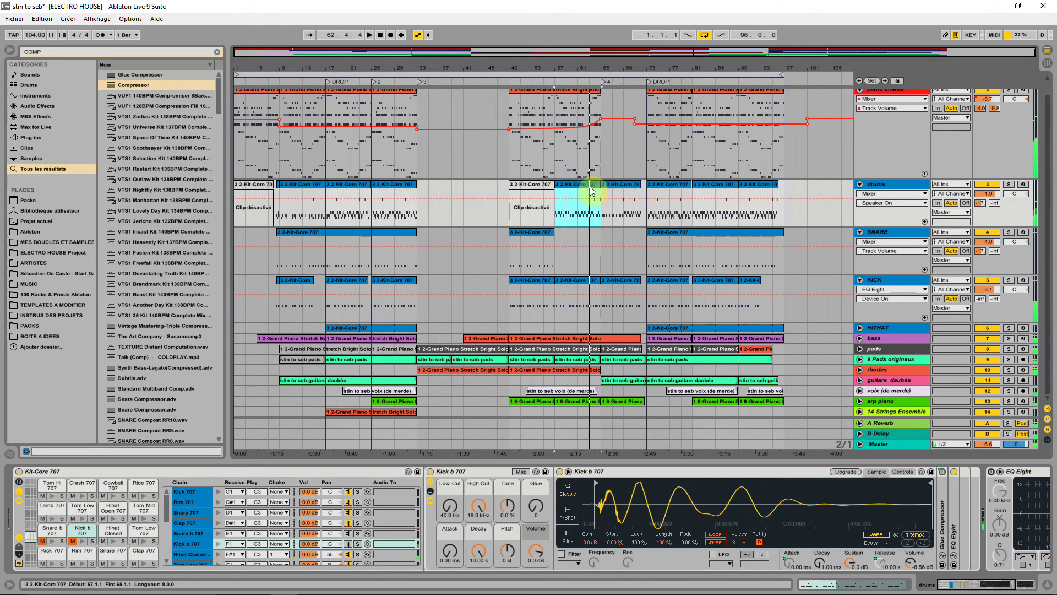
left_click_drag(585, 190, 578, 236)
double_click(576, 236)
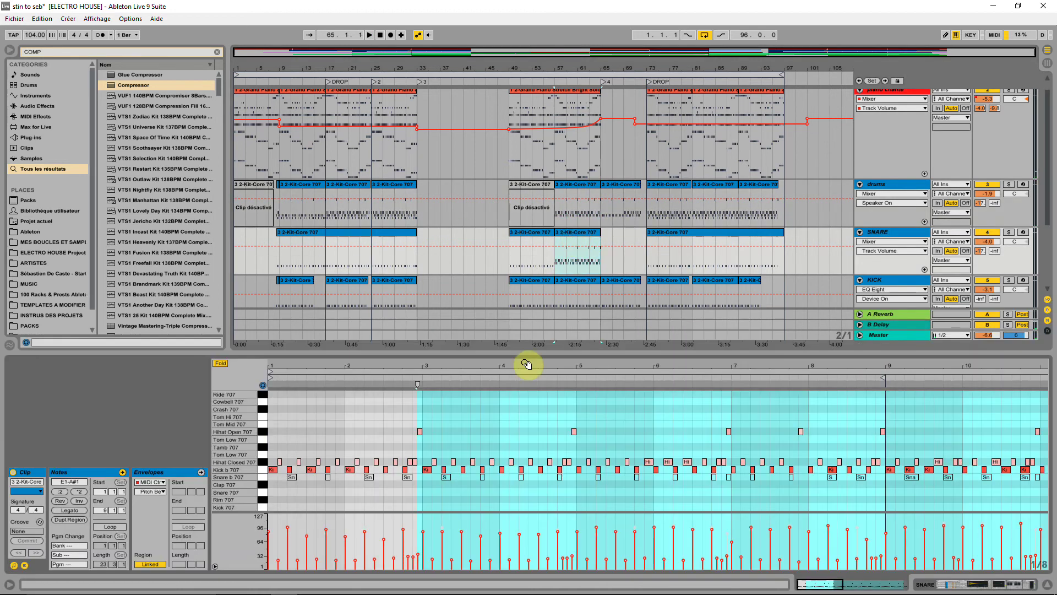
Activate the Snare b 707 notes and deactivate the kick and hi-hat notes in the copied SNARE clip, and resume playback.
left_click(262, 478)
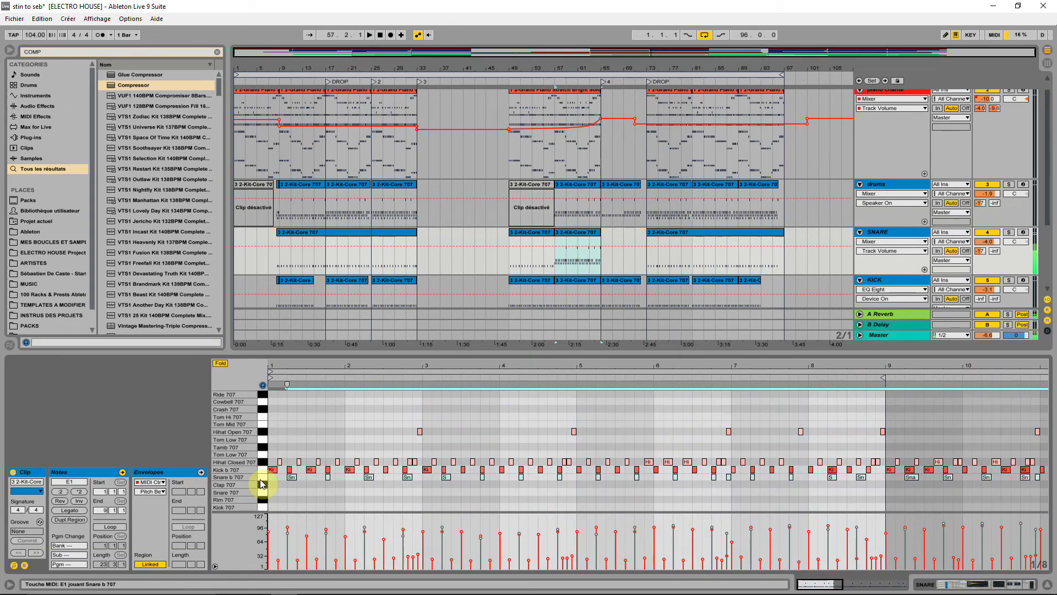
left_click_drag(269, 447, 1052, 467)
key("space")
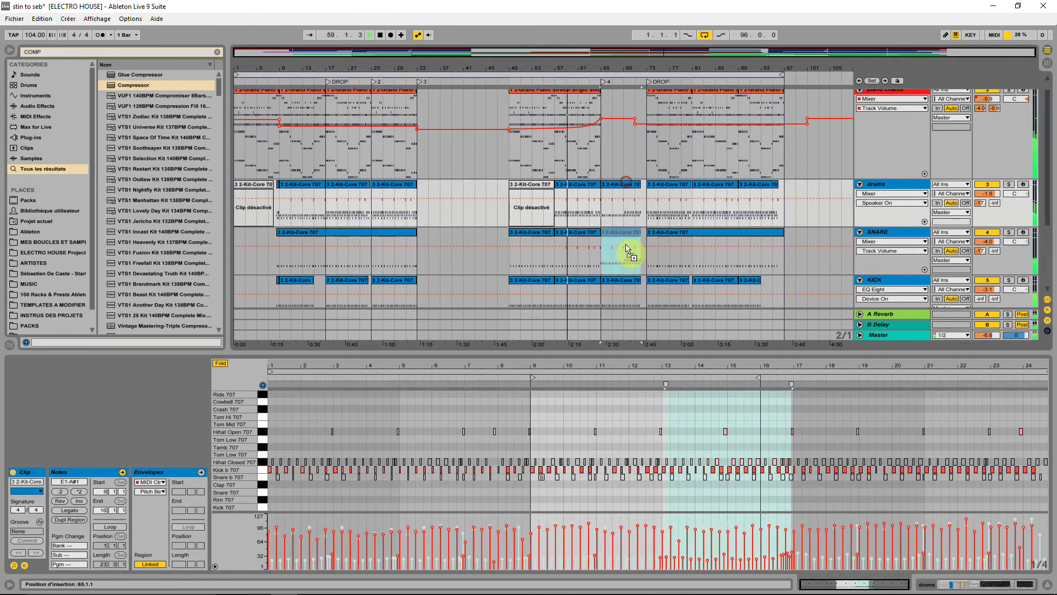
Finish copying the drums clip at bars 65 to 72 onto SNARE, activating the Snare b 707 notes and deactivating the kick and open hi-hat notes.
left_click(573, 236)
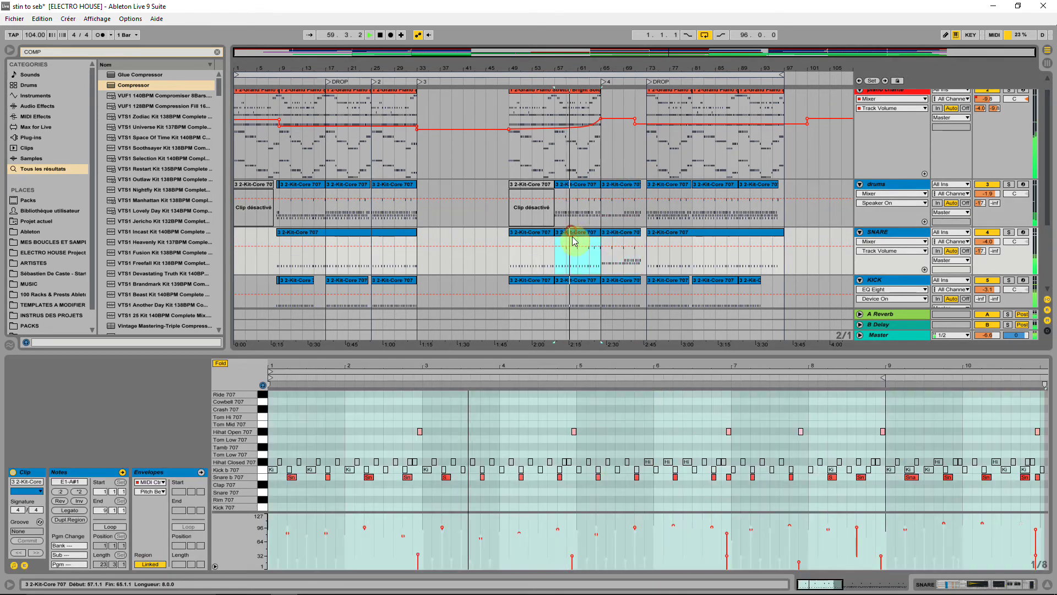
left_click(613, 242)
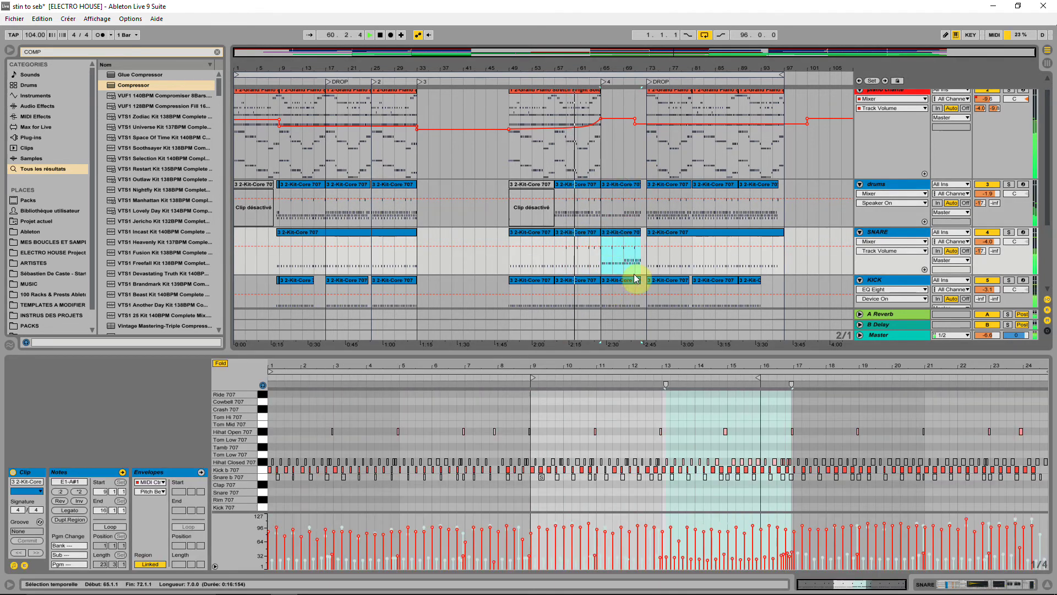
left_click(266, 477)
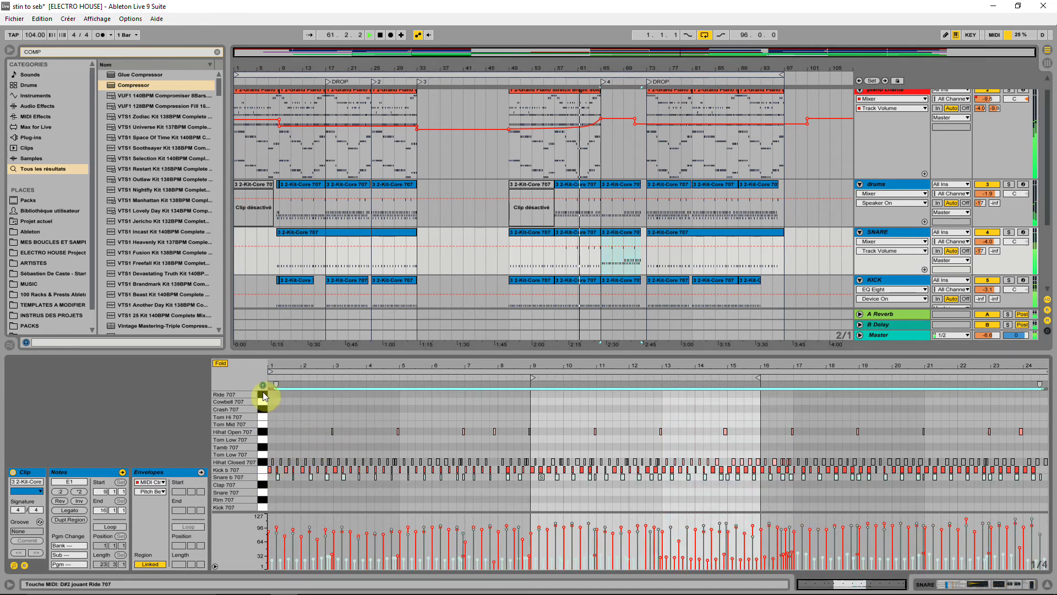
key("Up")
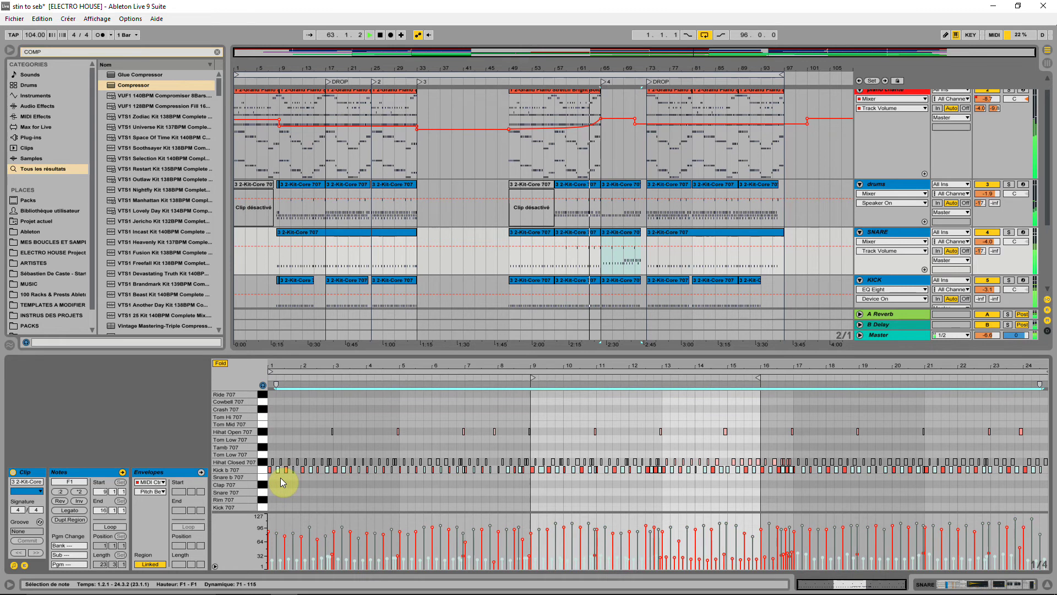
left_click(262, 472)
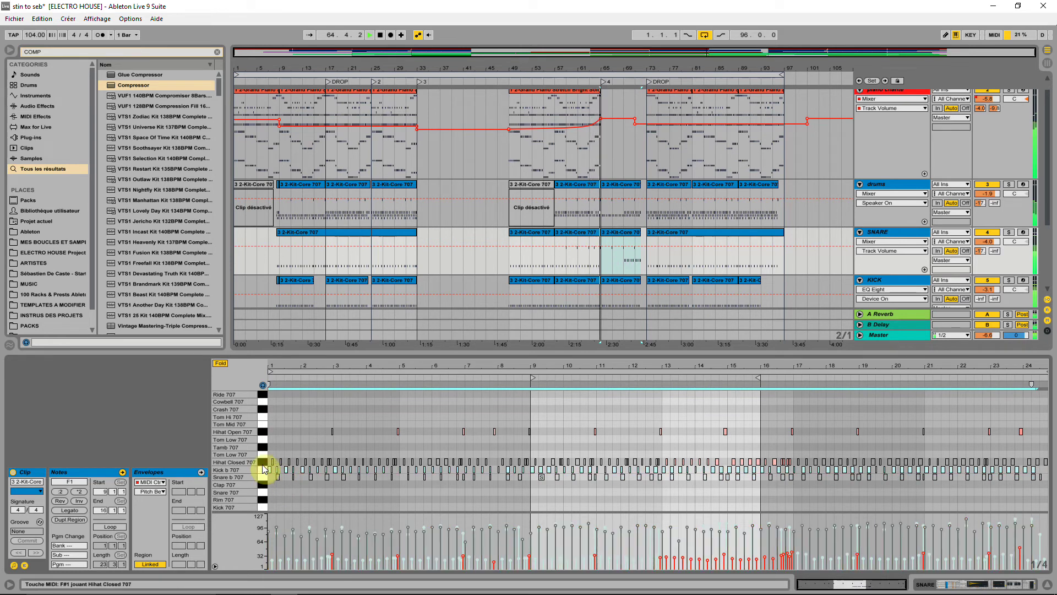
left_click(263, 477)
left_click(265, 434)
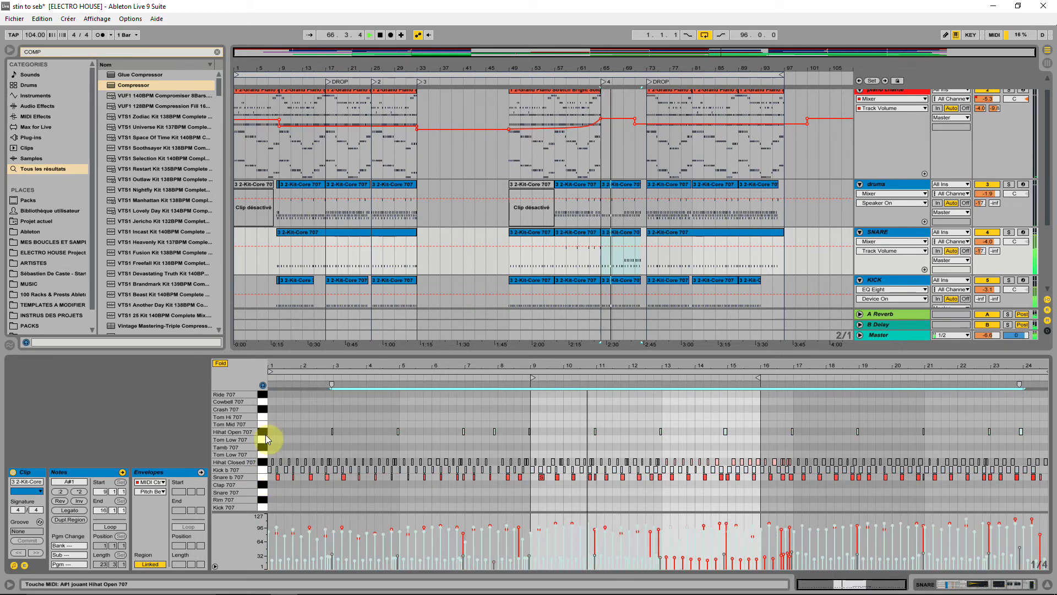
Try deleting the SNARE clip at bars 65 to 72, undo the deletion, and replay the passage to compare.
left_click(627, 240)
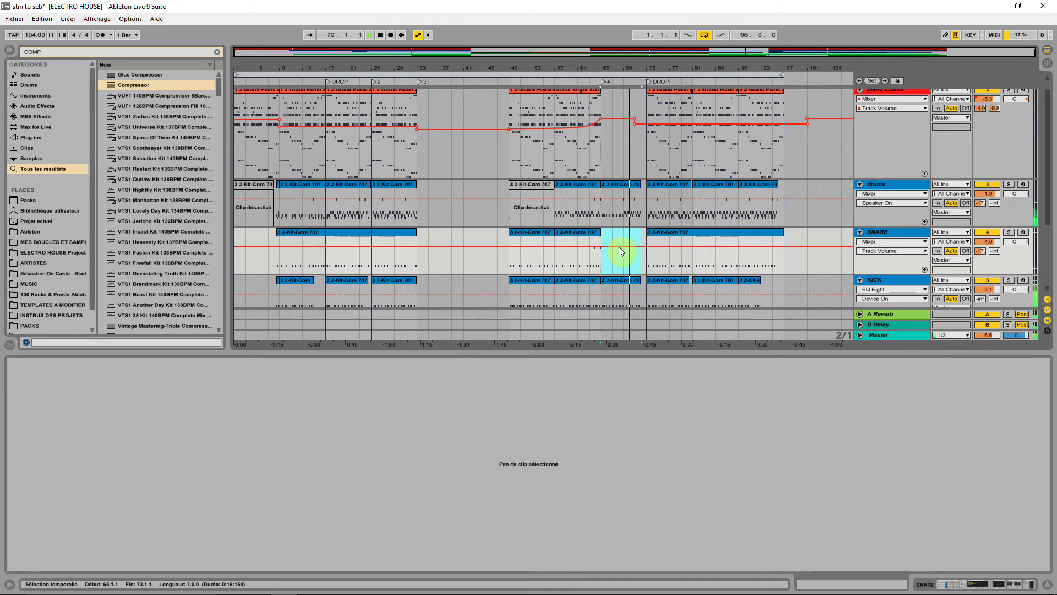
left_click(621, 250)
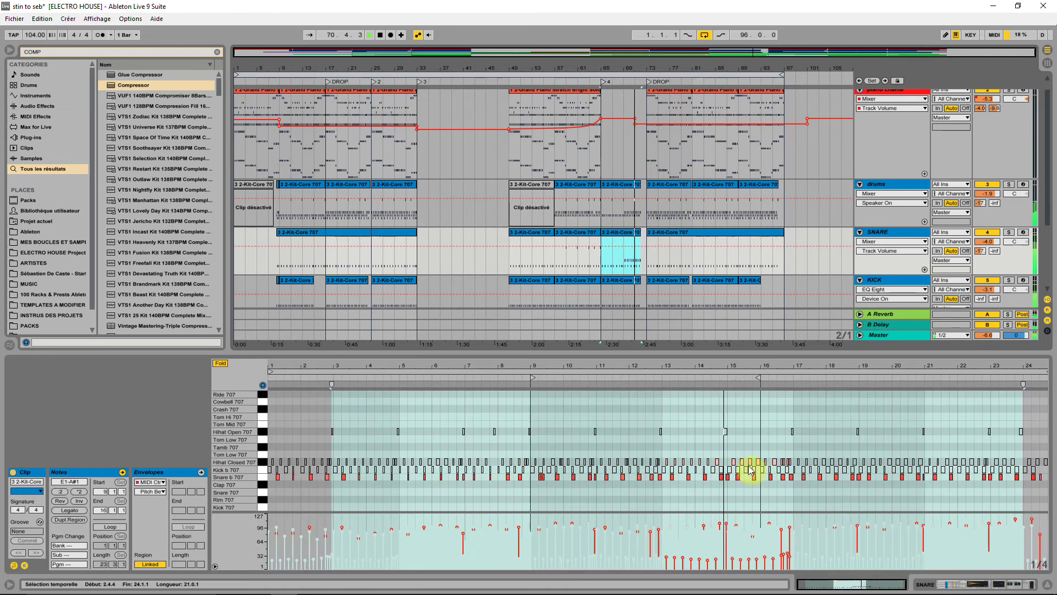
left_click(623, 242)
key("Delete")
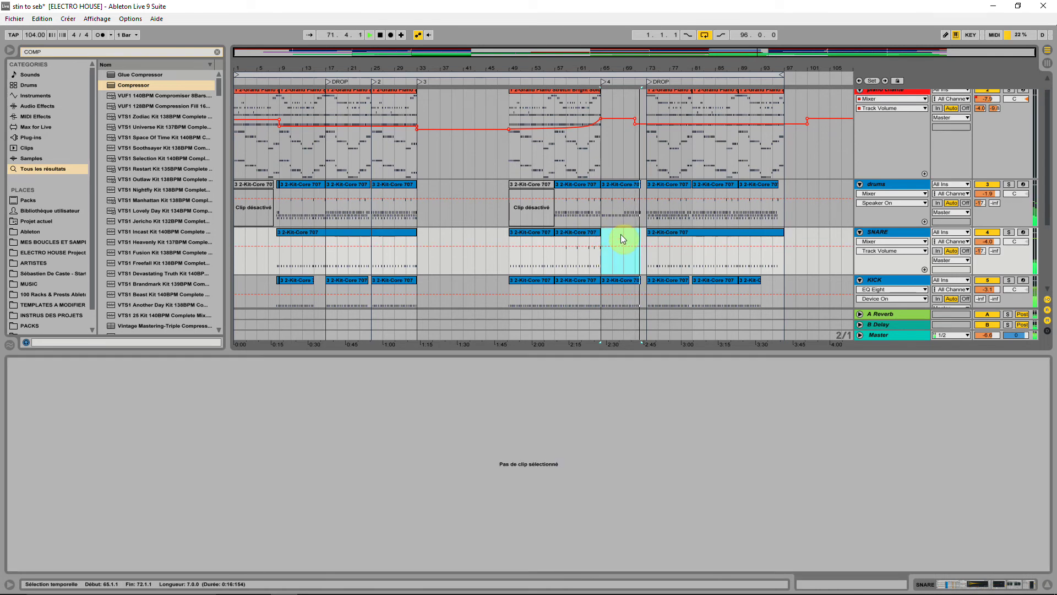
key("ctrl+z")
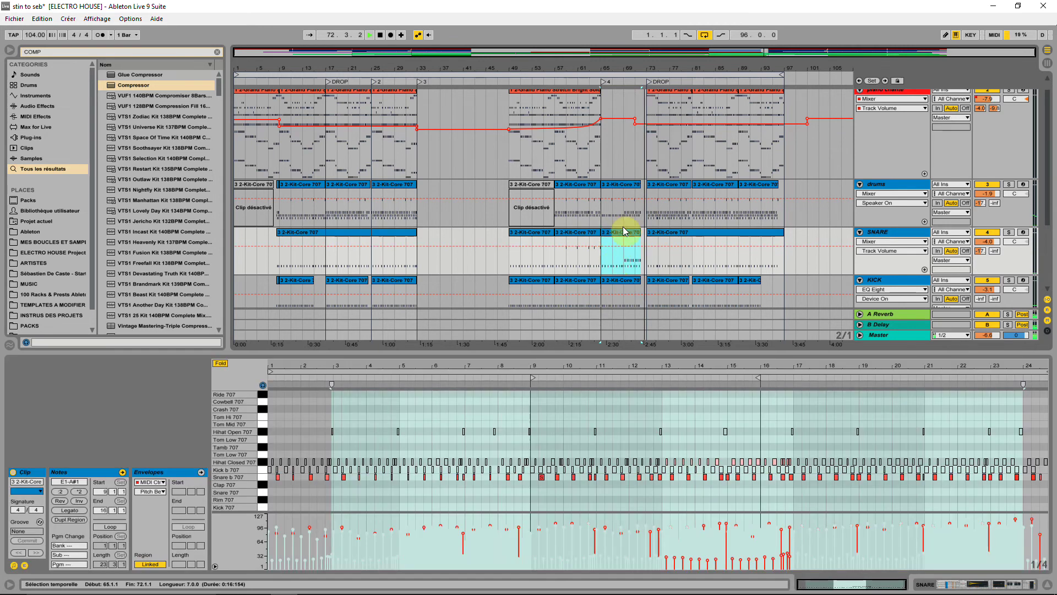
left_click(629, 235)
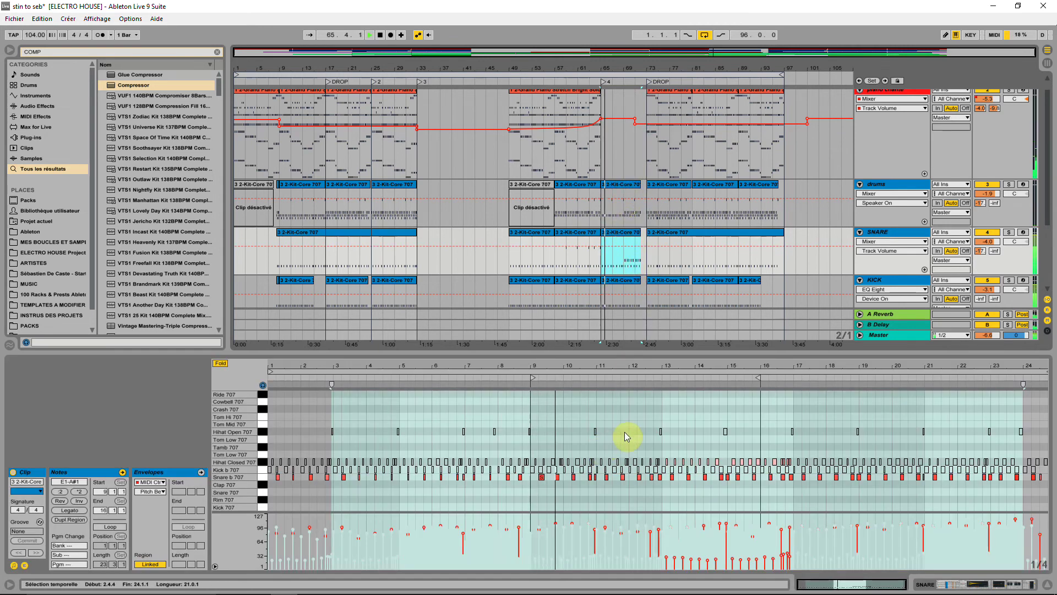
Deactivate the Hihat Open 707 notes in the SNARE clip at bars 57 to 65.
left_click(583, 237)
left_click(578, 235)
mouse_move(405, 416)
left_mouse_down()
mouse_move(916, 503)
mouse_move(1041, 437)
left_mouse_up()
left_click(630, 258)
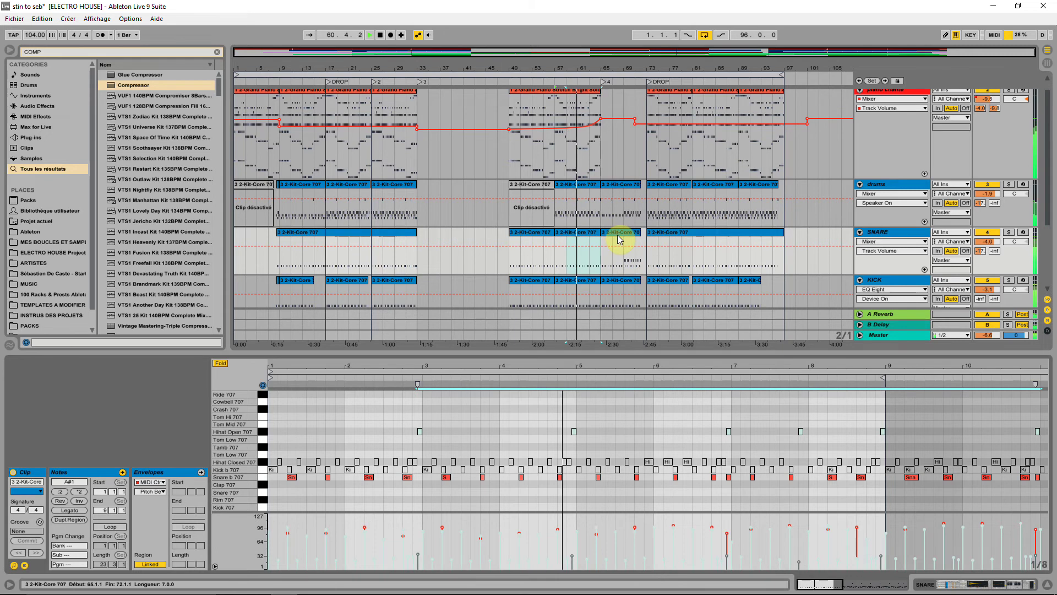
Compare the SNARE track's Reverb on and off, automate it off from bar 49 to 73 and on elsewhere, and save the set.
left_click(897, 236)
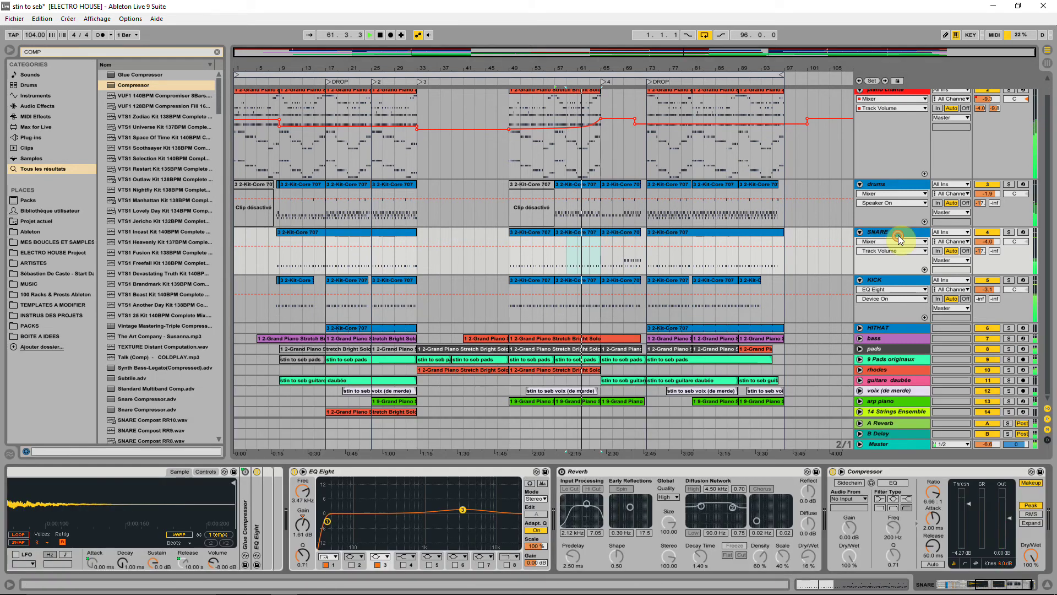
left_click(562, 472)
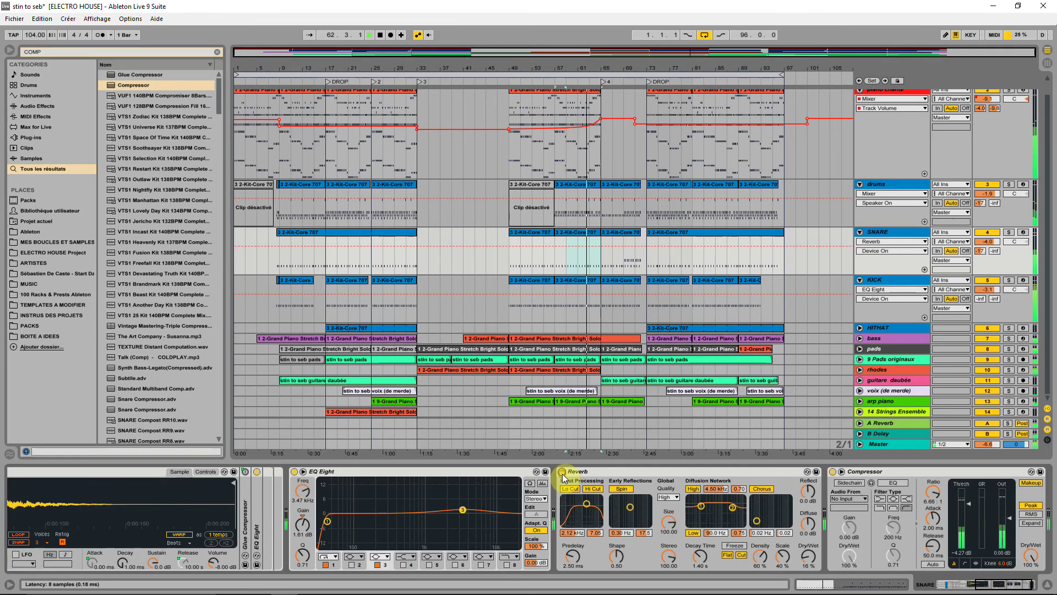
left_click(562, 472)
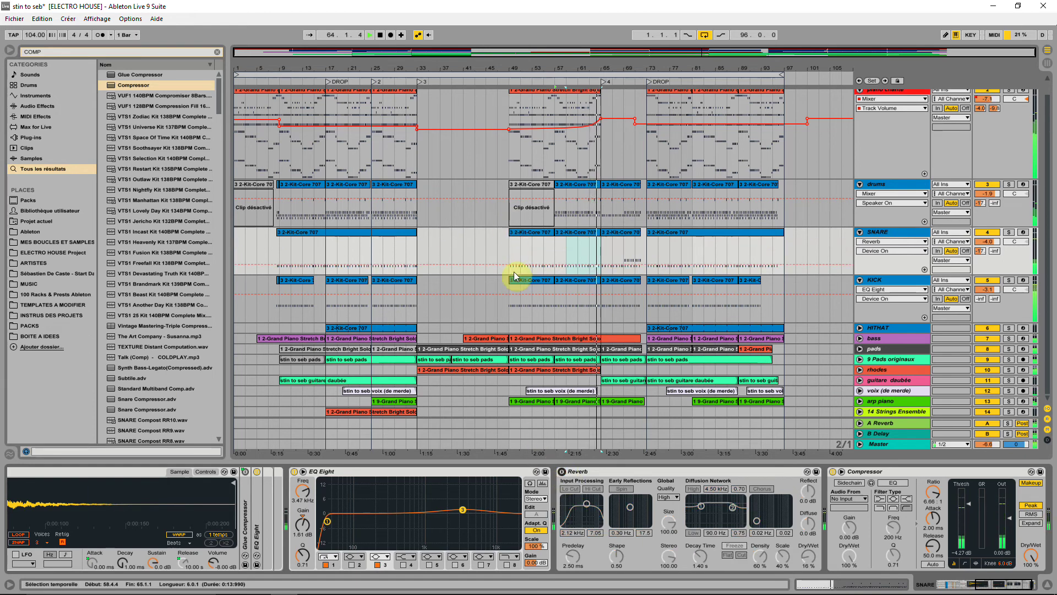
left_click(562, 473)
left_click_drag(509, 269, 651, 252)
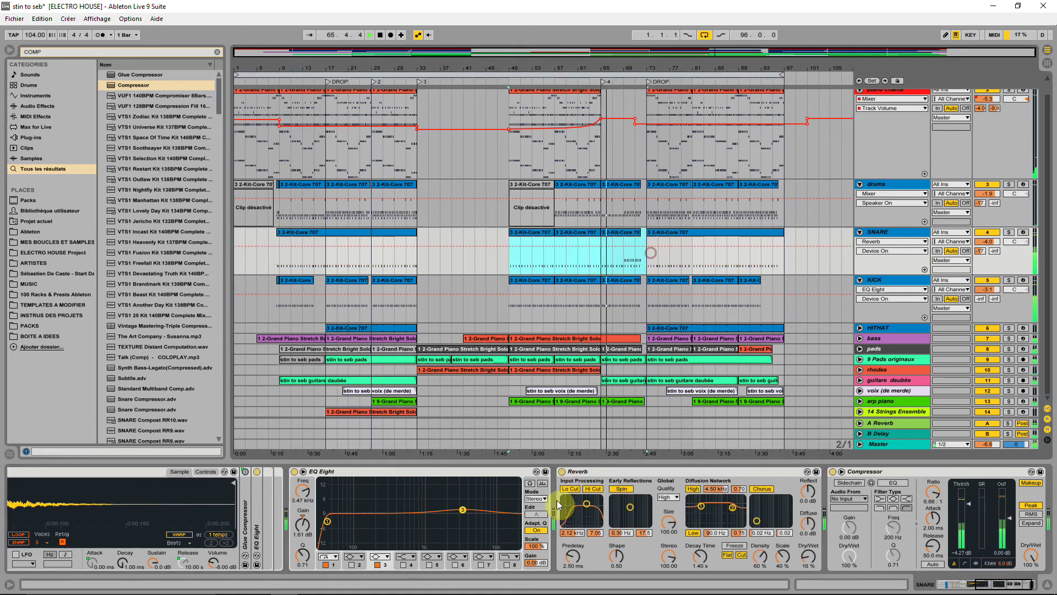
left_click(562, 472)
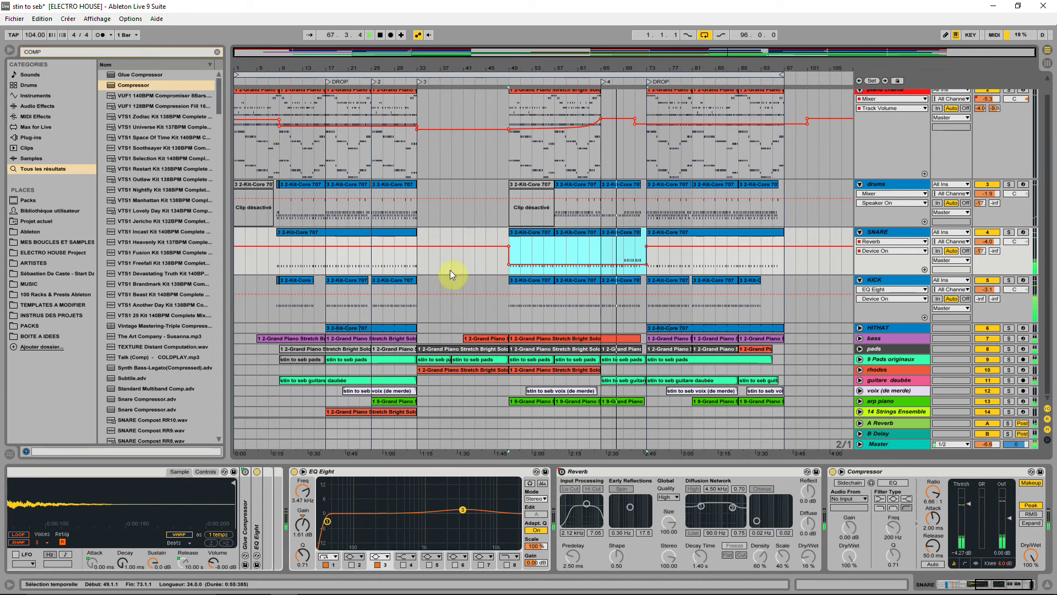
key("ctrl+s")
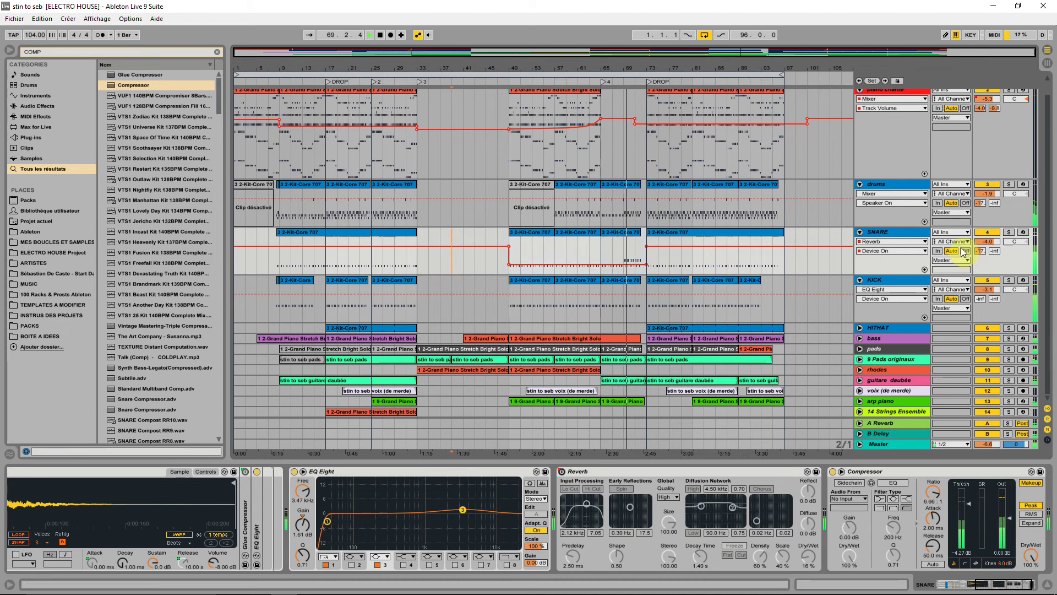
Deactivate the Hihat Closed 707 notes in the SNARE clip at bars 65 to 72 and save the set.
left_click(625, 231)
double_click(626, 229)
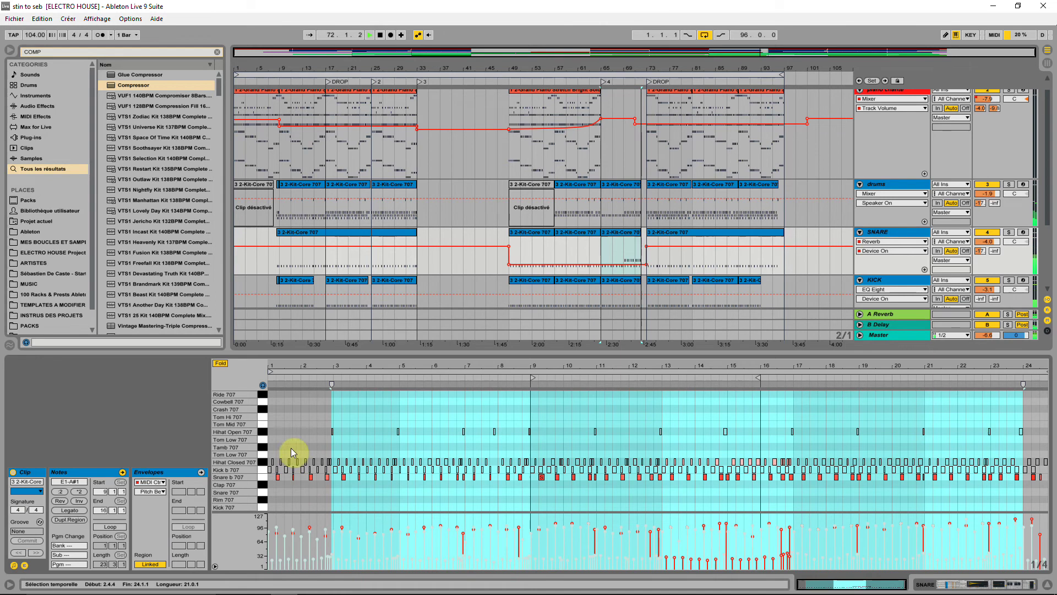
left_click_drag(251, 422, 255, 413)
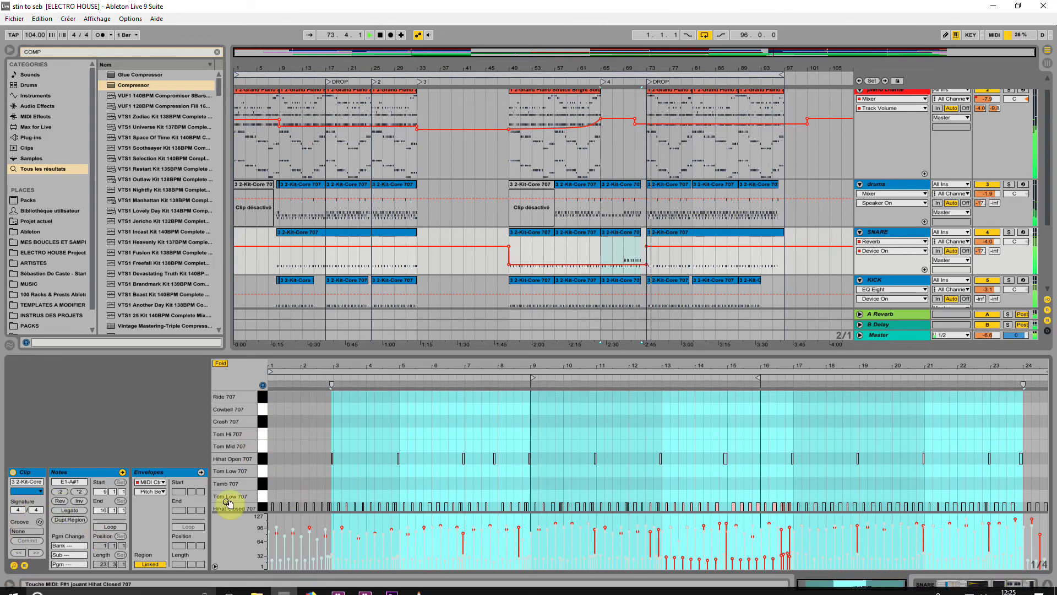
scroll(361, 461, "down", 3)
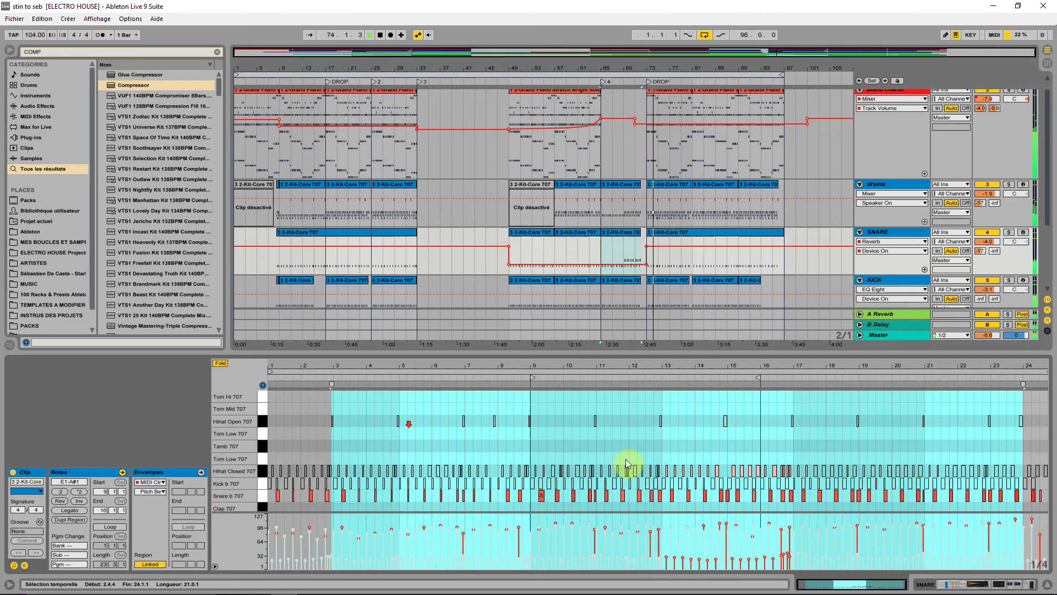
left_click(263, 472)
key("ctrl+s")
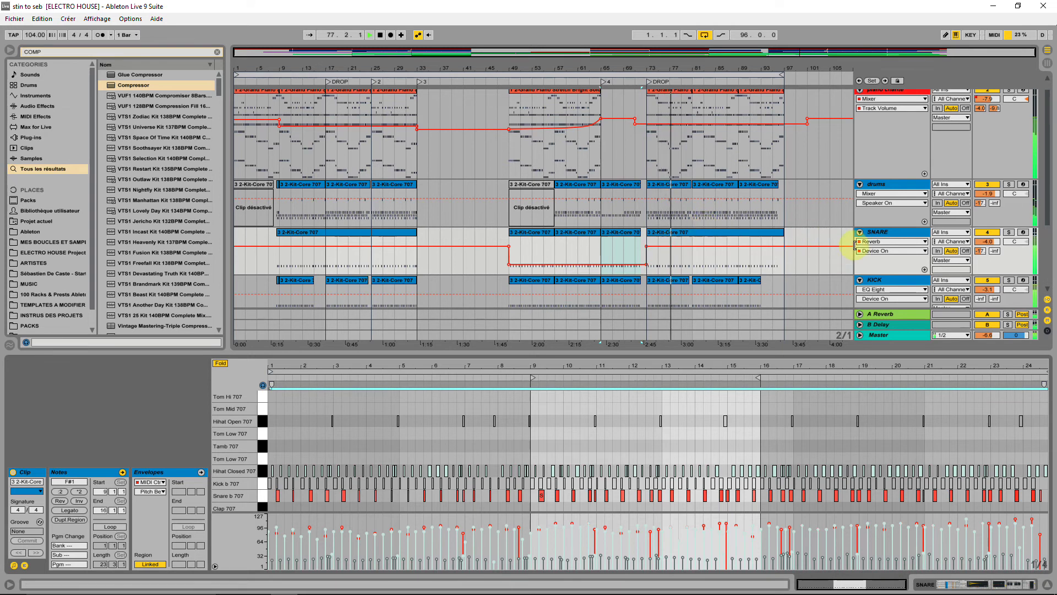
Set the Hihat Closed 707 sample volume on the drums track to -16.0 dB, save the set, and replay from bars 73 and 81.
left_click(860, 232)
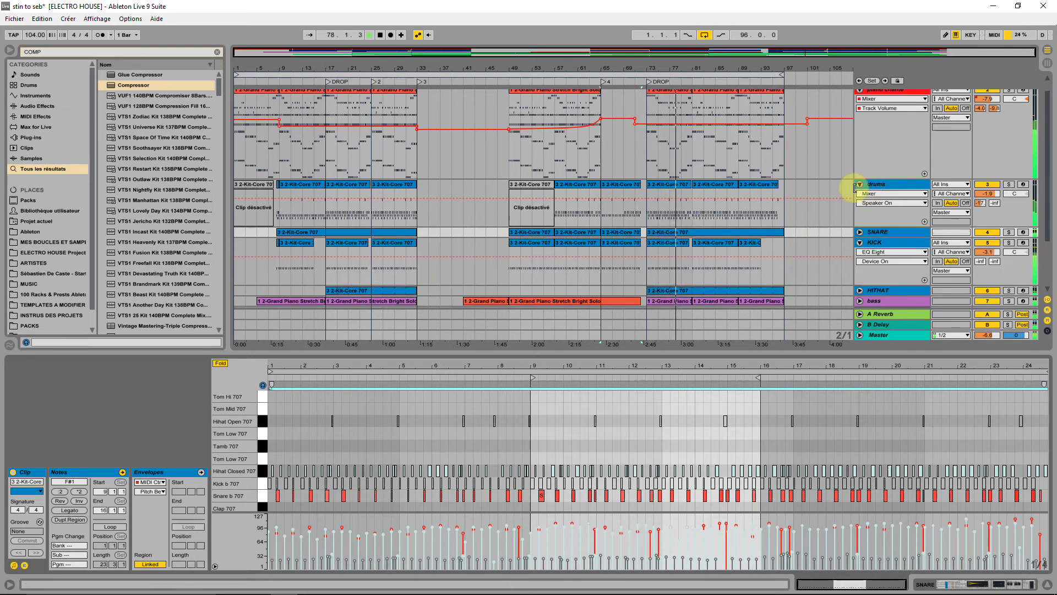
left_click(358, 185)
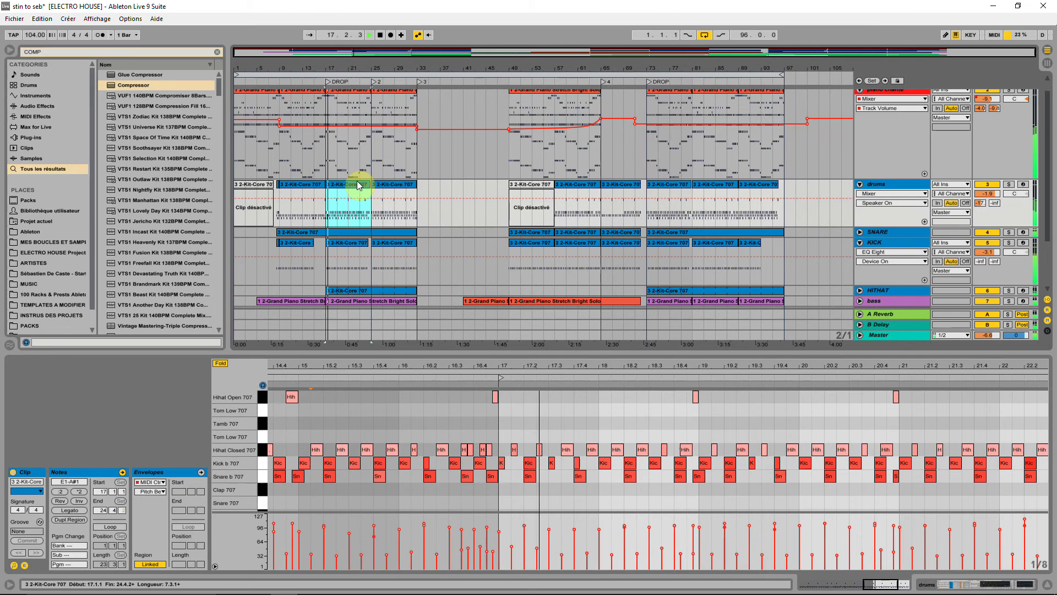
left_click(887, 184)
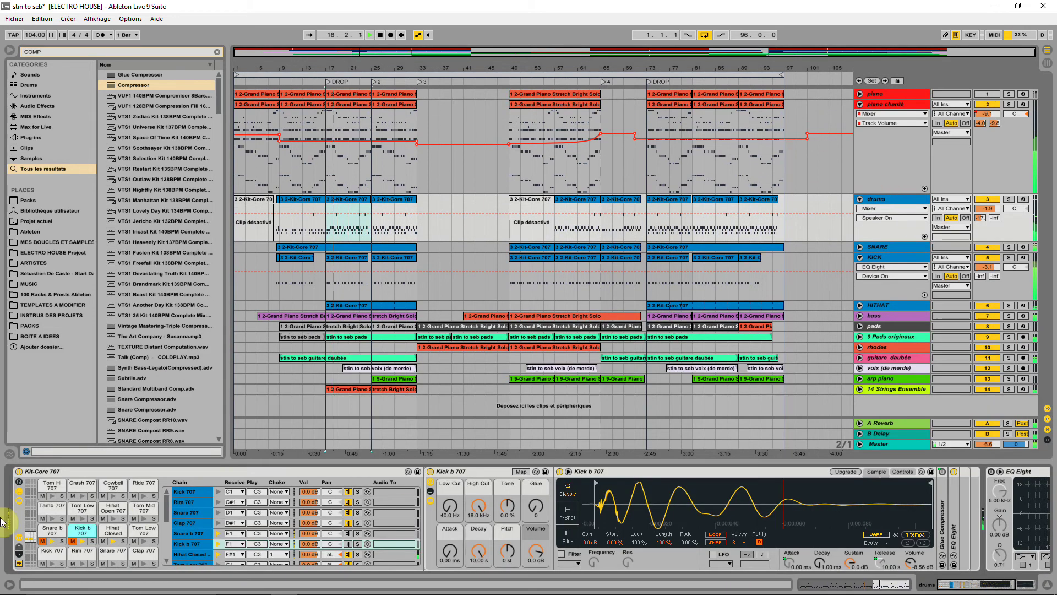
left_click(111, 533)
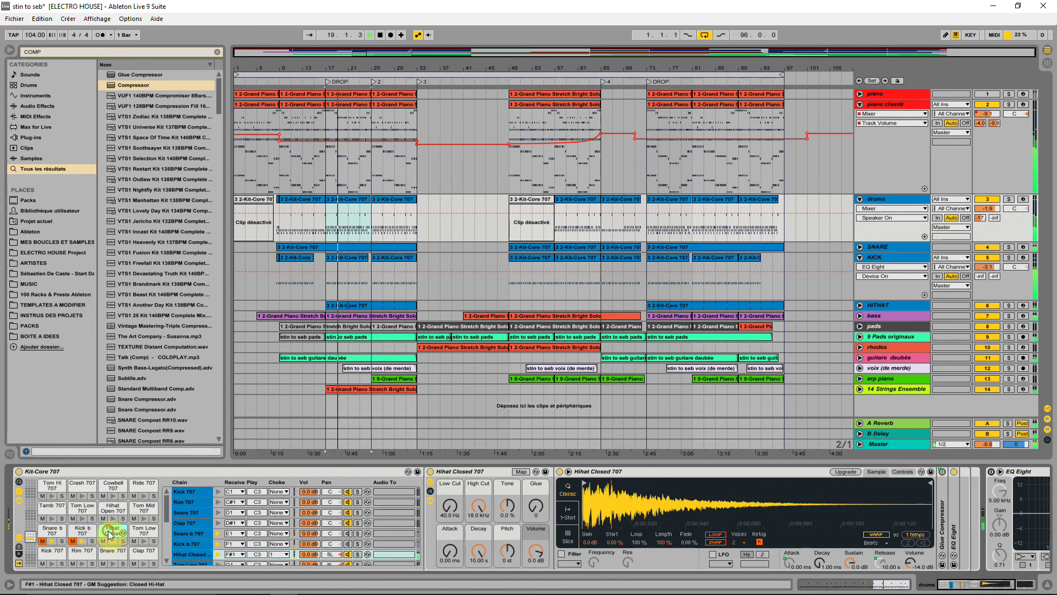
left_click(999, 585)
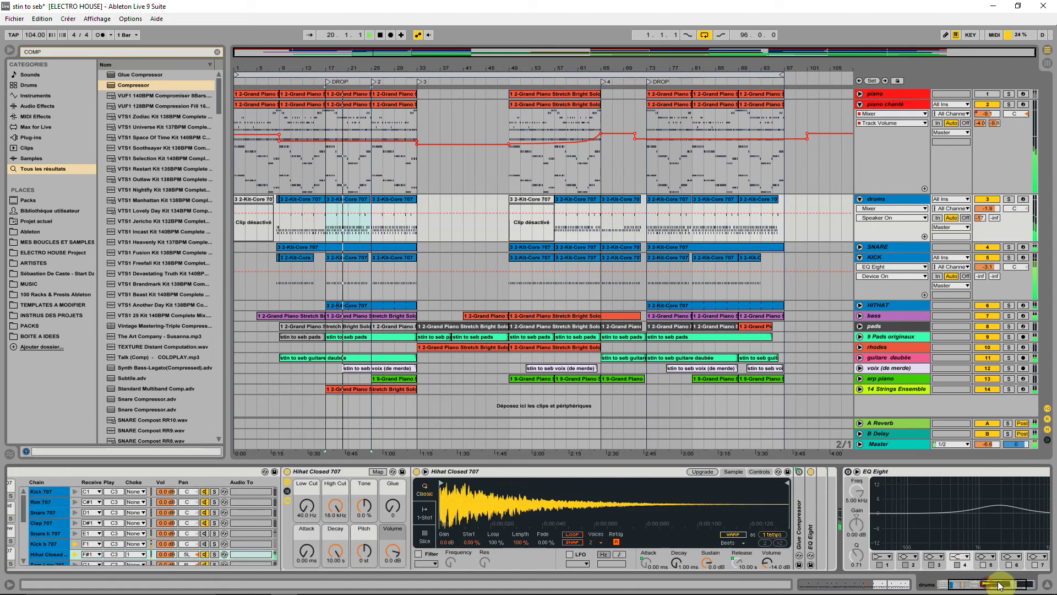
left_click_drag(770, 560, 770, 573)
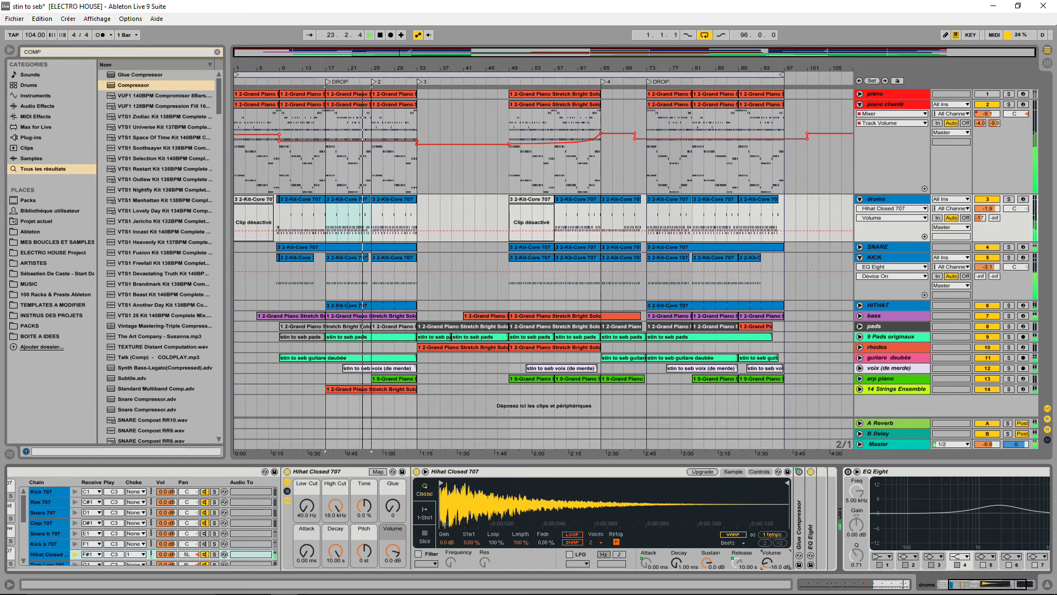
left_click_drag(767, 561, 767, 556)
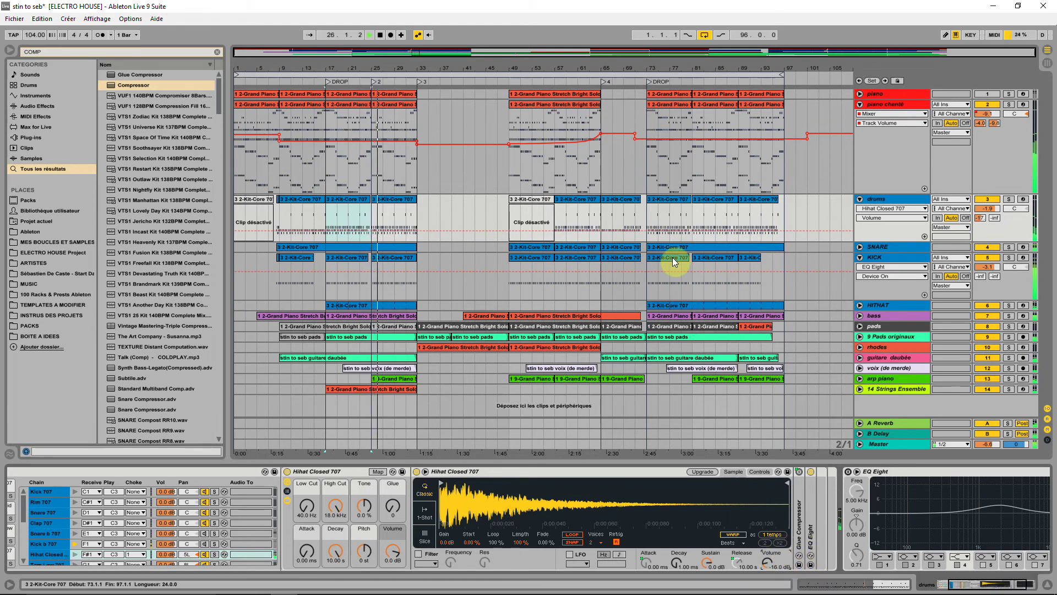
left_click(660, 201)
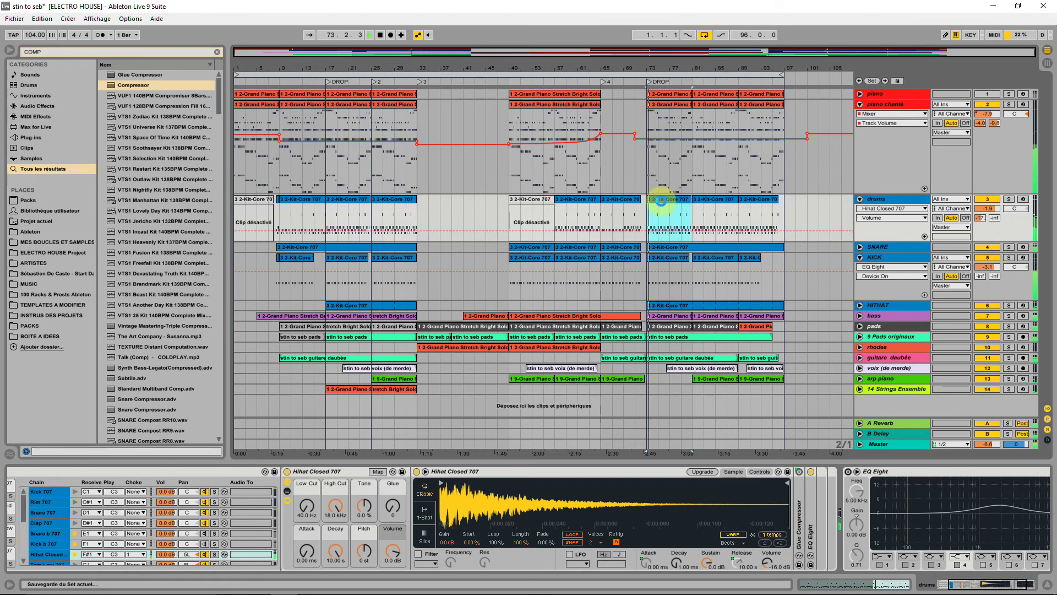
left_click(710, 205)
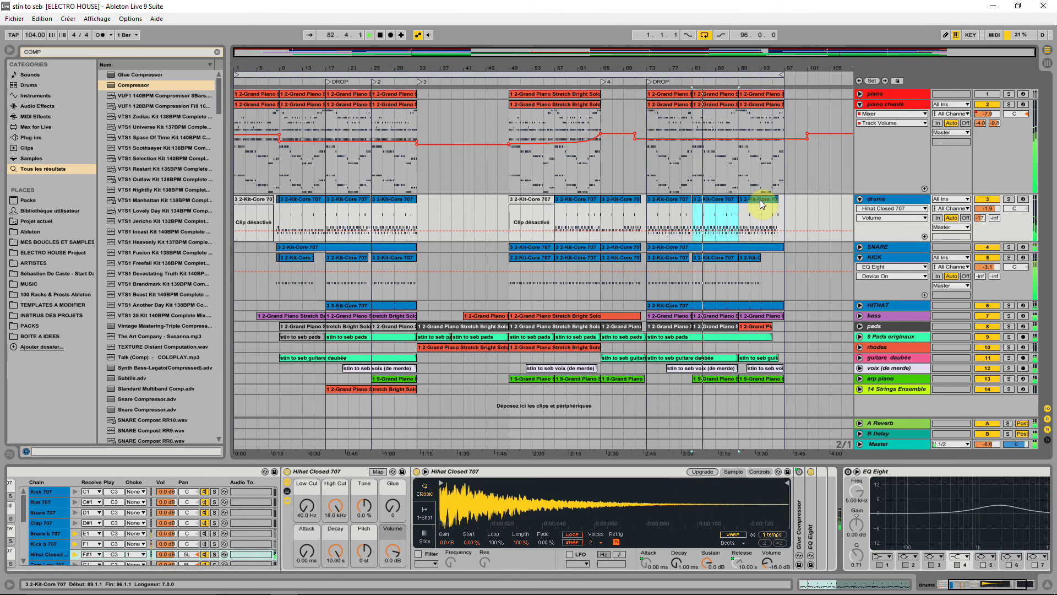
View the arp piano track's volume automation, and on the soloed guitare daubée track set the EQ Eight low cut to 601 Hz with Q 0.33.
left_click(857, 376)
left_click(705, 355)
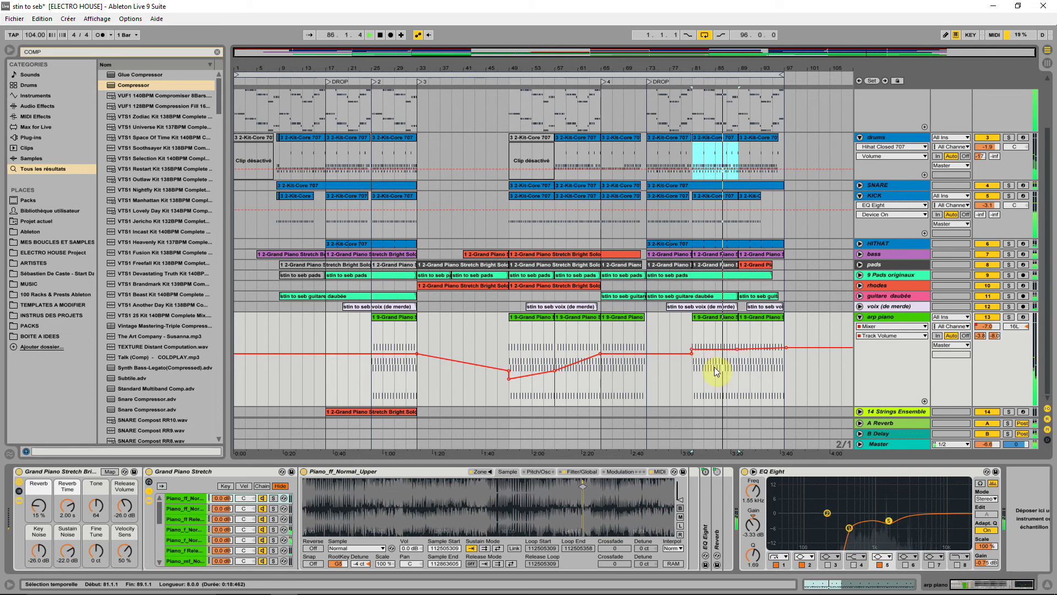
left_click(859, 296)
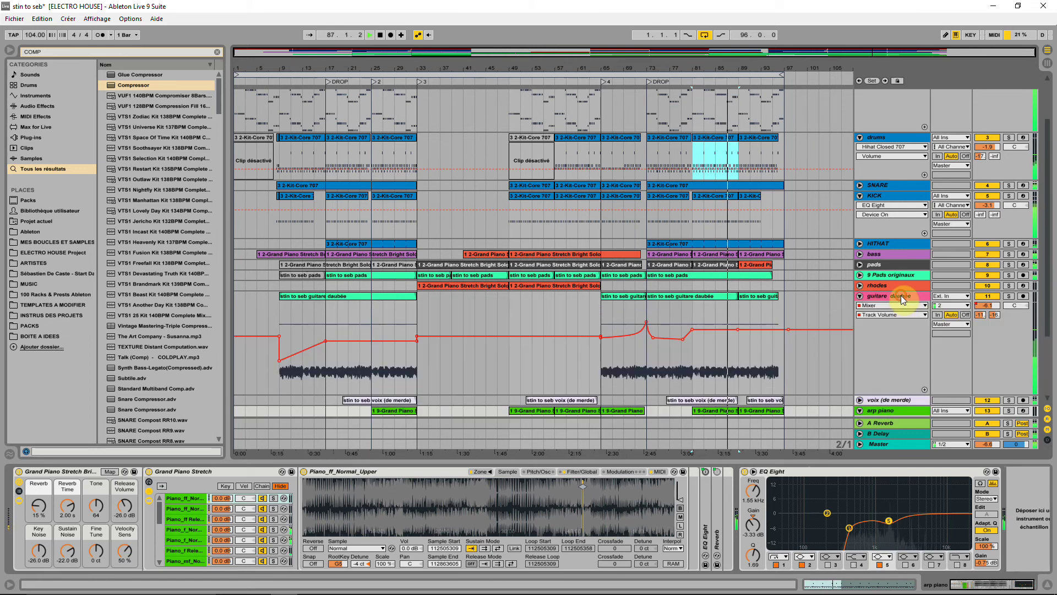
left_click(901, 296)
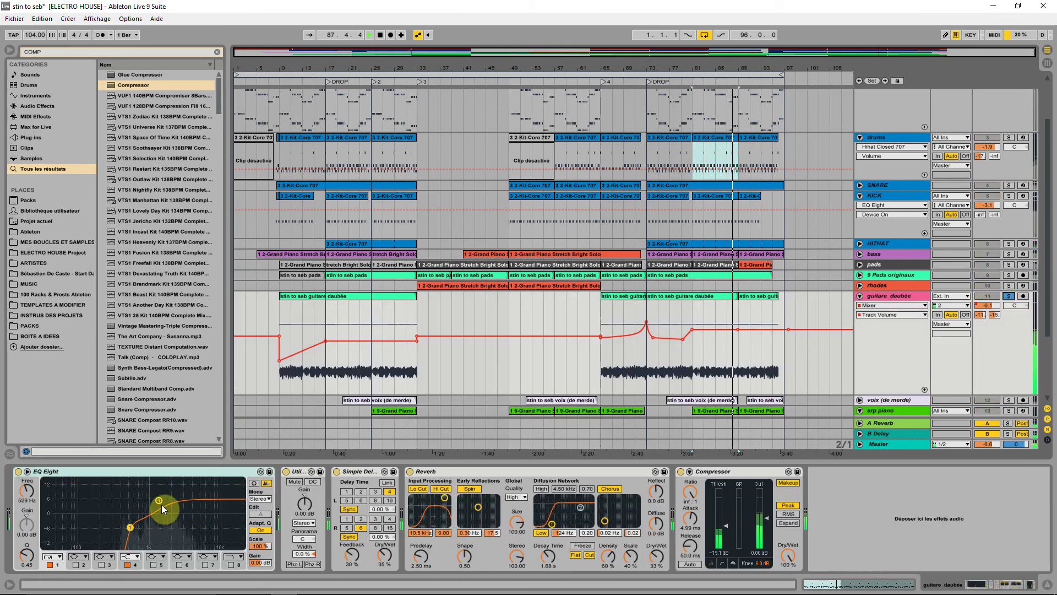
left_click_drag(131, 530, 137, 536)
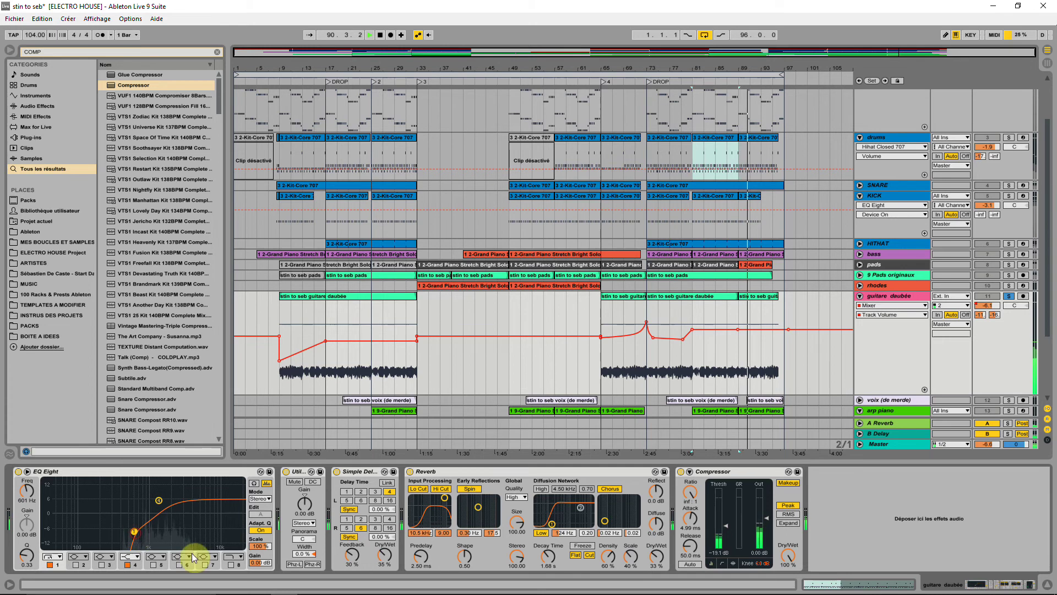
On the guitare daubée track's Reverb, set the input filter frequency to 11.5 kHz and the diffusion low filter to 281 Hz.
left_click(555, 515)
left_click_drag(453, 501, 456, 500)
left_click(583, 521)
left_click_drag(552, 524, 558, 524)
Set the guitare daubée Compressor ratio to 7.00, unsolo the track, and save the set.
left_click_drag(691, 492, 691, 497)
left_click(990, 307)
left_click(691, 297)
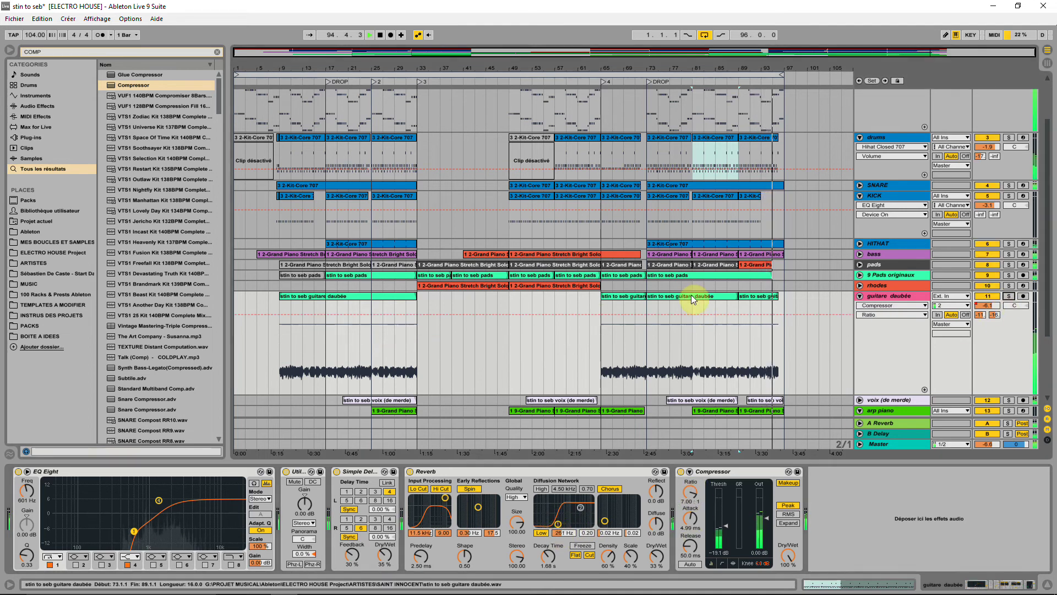
key("ctrl+s")
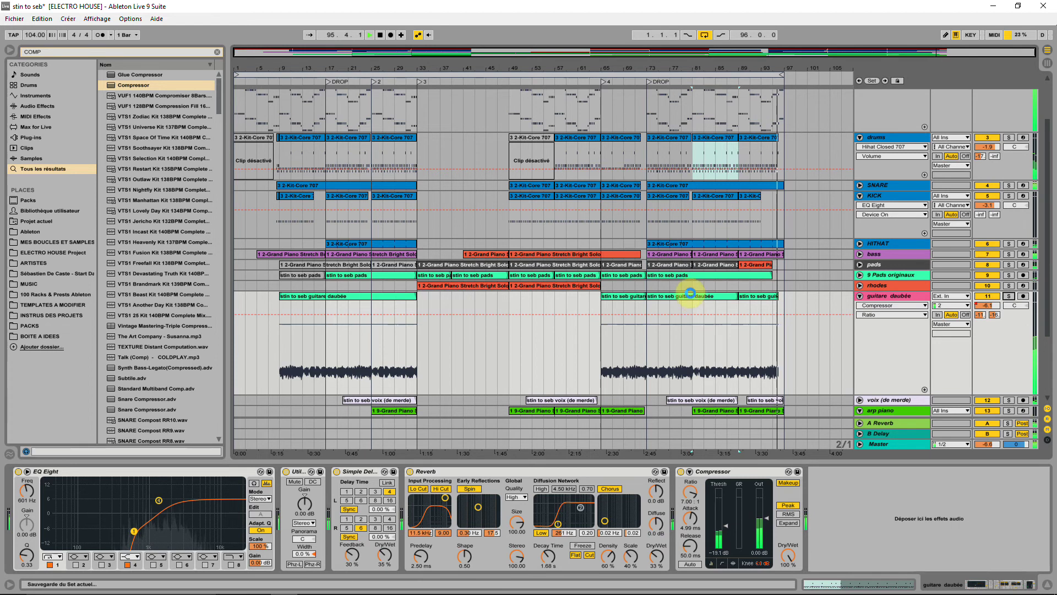
Replay the arrangement from the beginning and display the device chain of the piano chanté track's first clip.
scroll(450, 220, "up", 2)
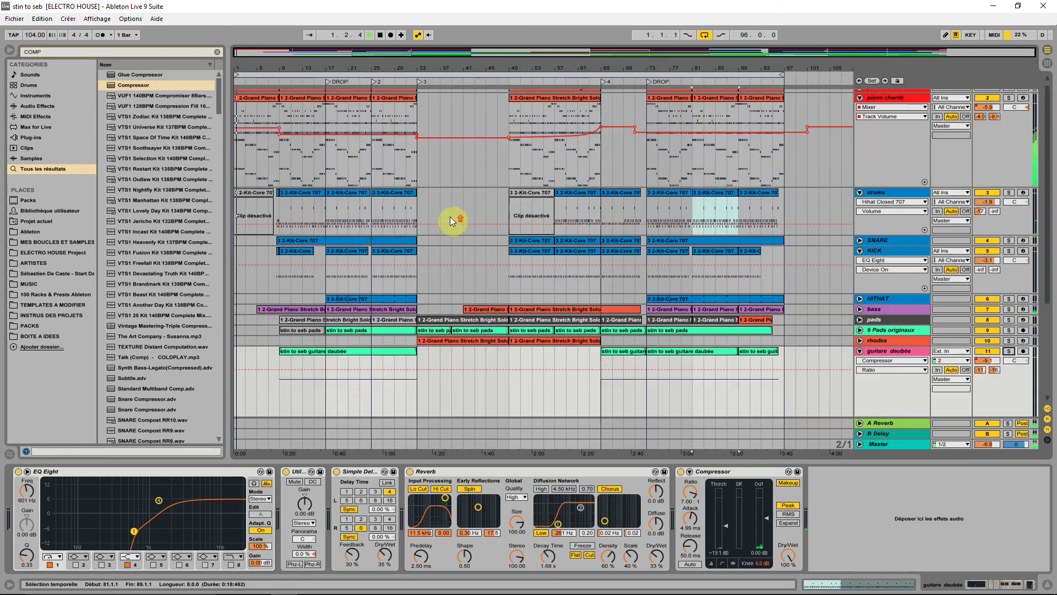
scroll(451, 220, "up", 1)
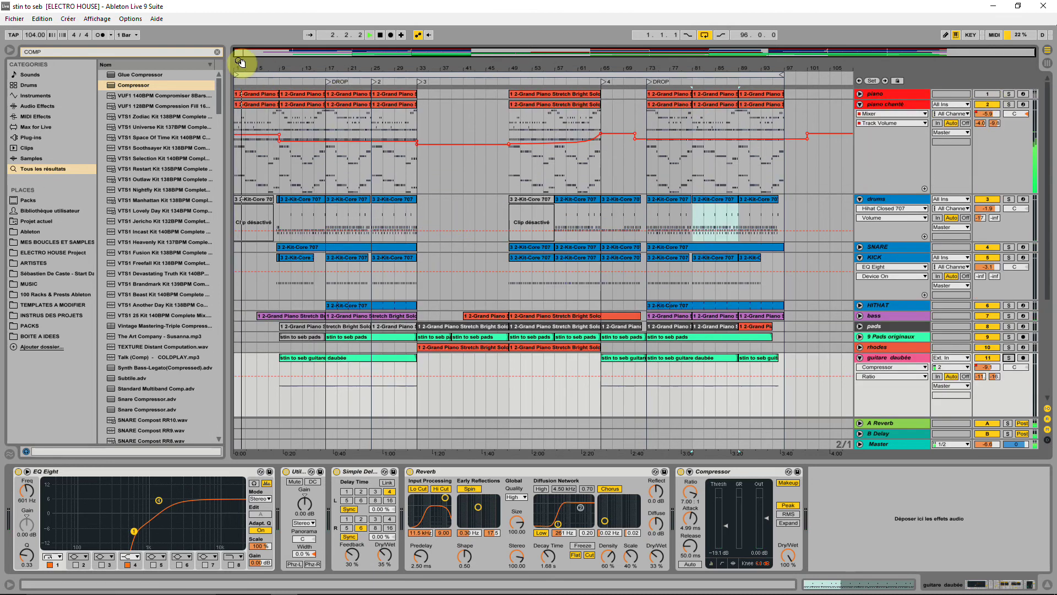
left_click_drag(240, 65, 259, 105)
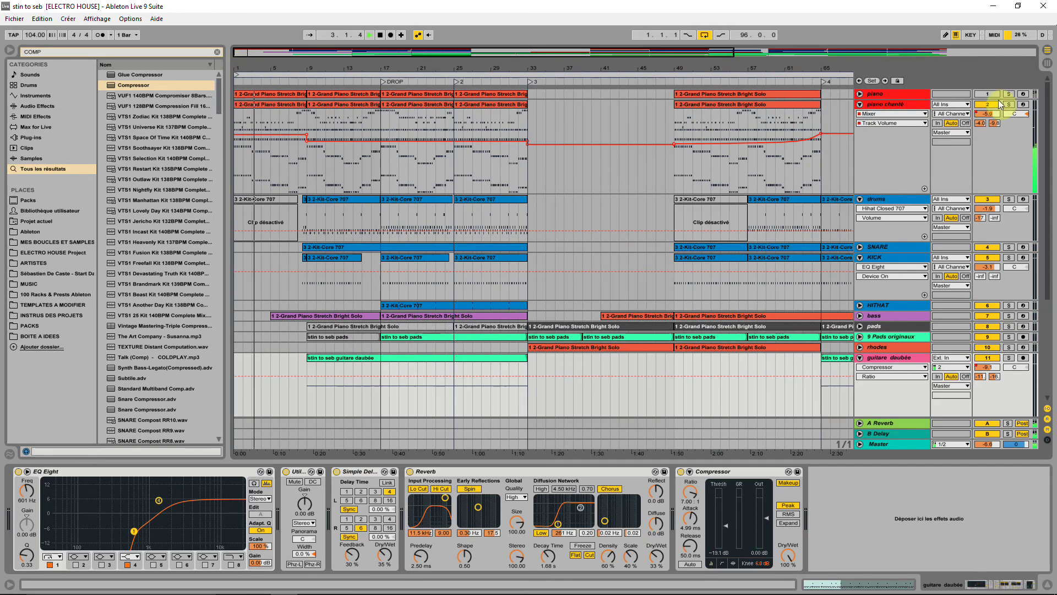
left_click(267, 104)
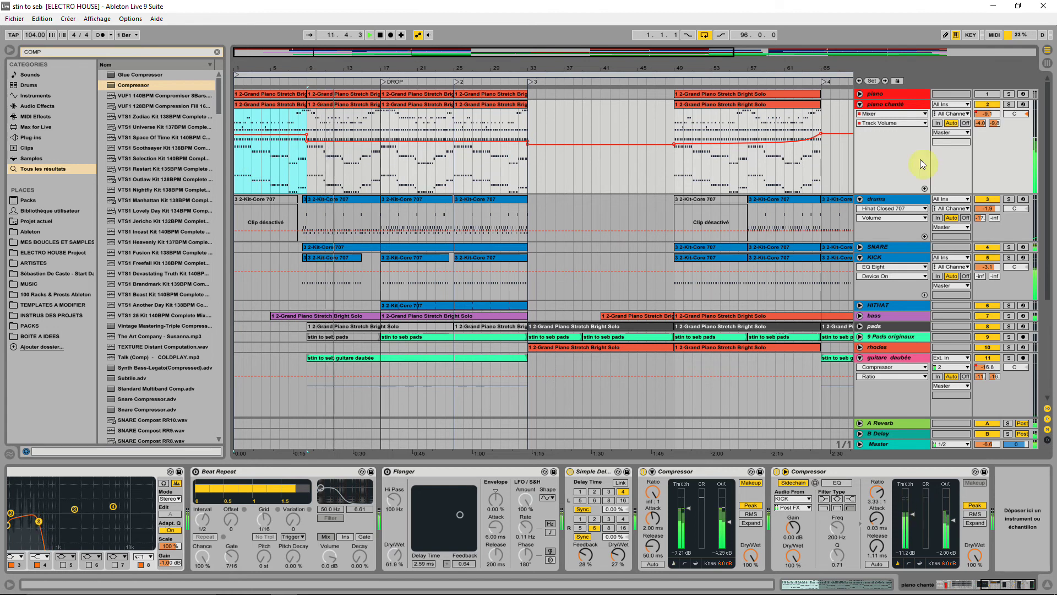
Solo and unfold the bass track with the whole arrangement in view.
left_click(883, 314)
left_click(1008, 315)
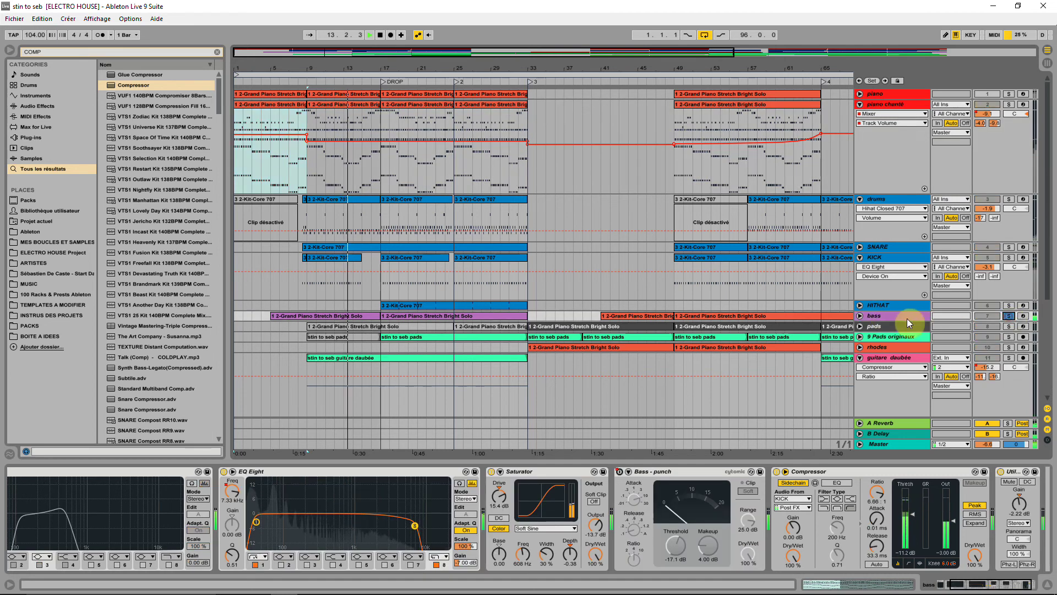
left_click(860, 315)
left_click_drag(752, 69, 558, 72)
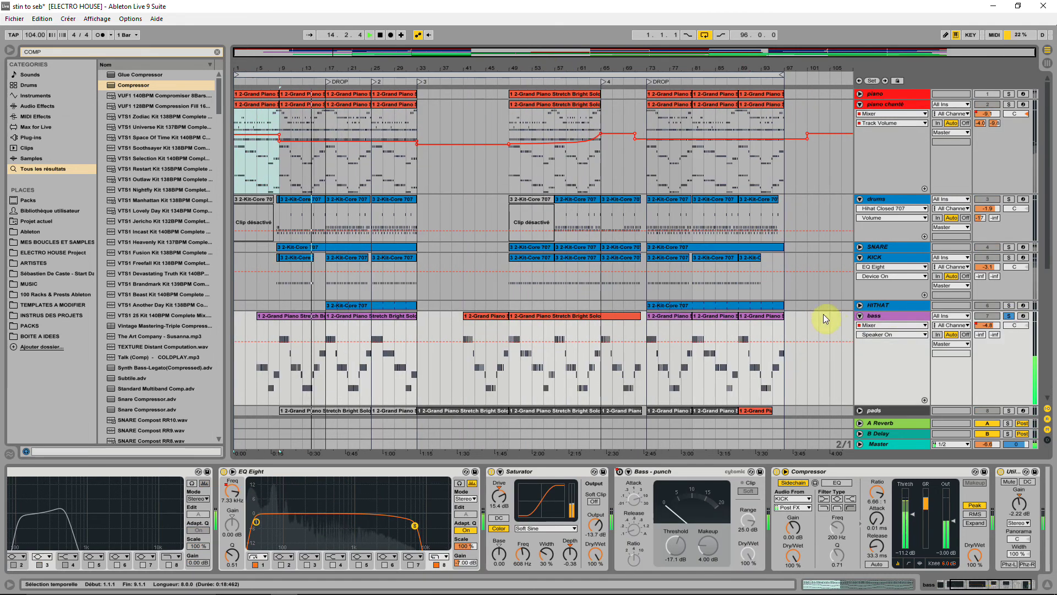
Recolour the bass track header grey.
right_click(871, 316)
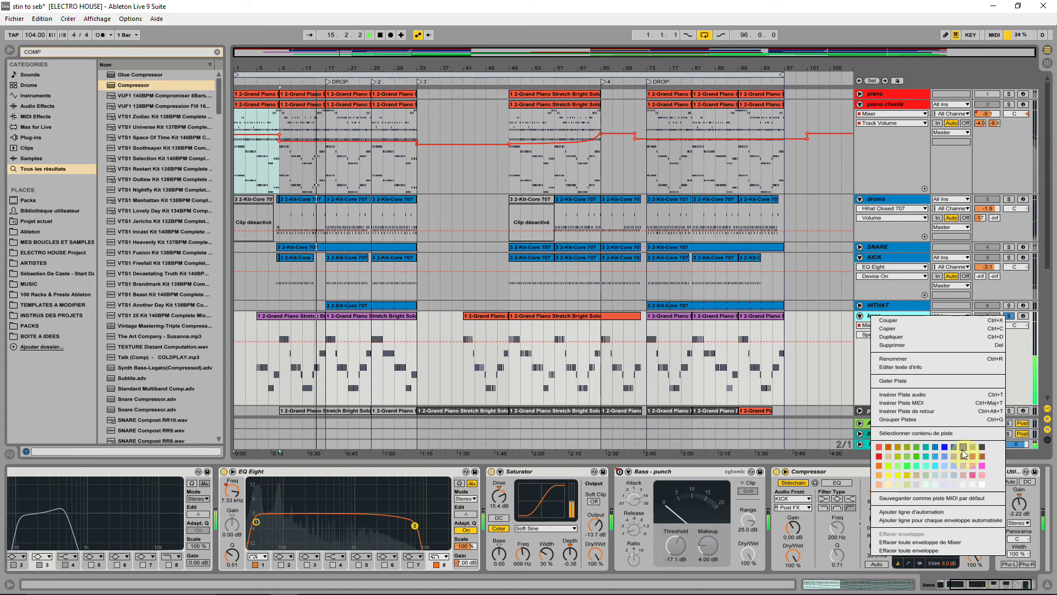
left_click(979, 448)
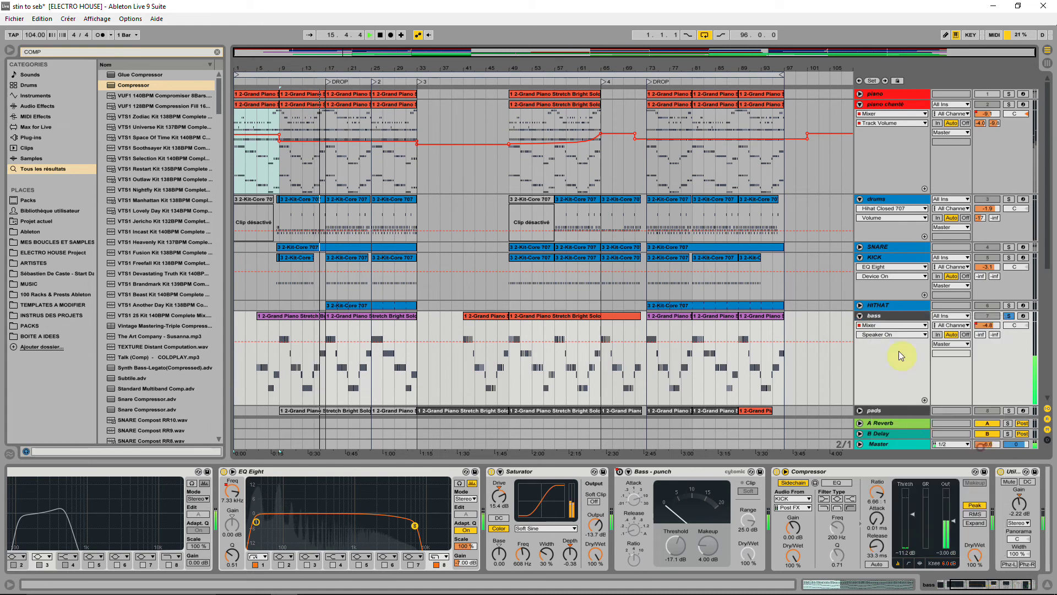
right_click(891, 316)
key("Escape")
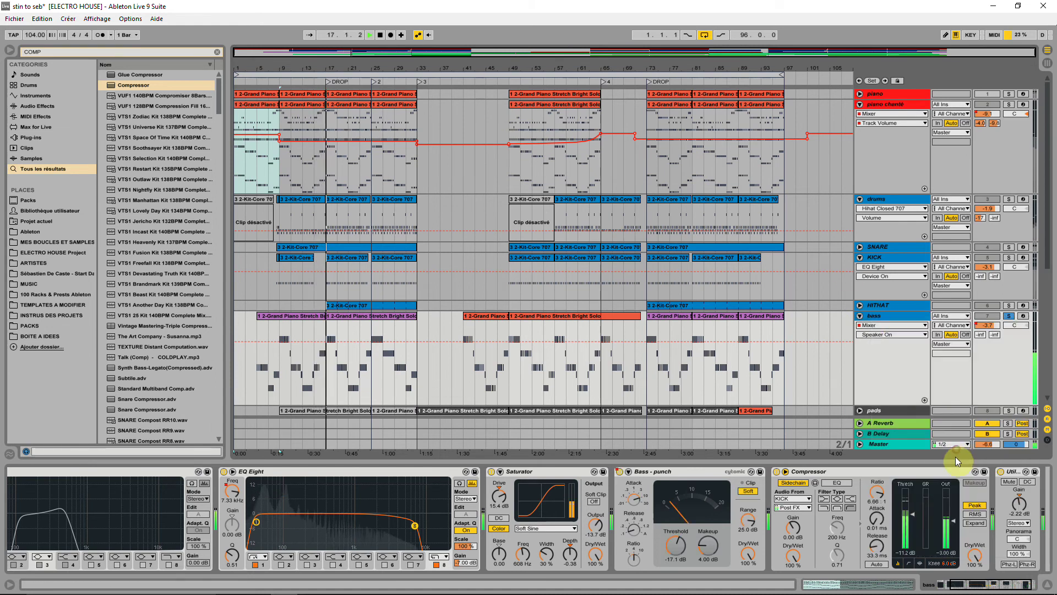
right_click(866, 317)
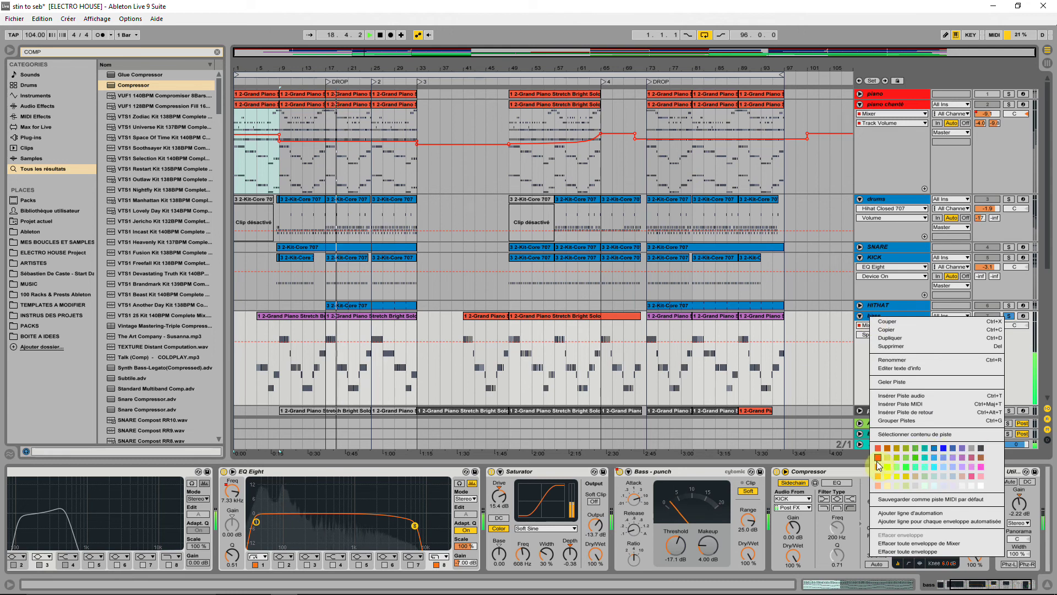
left_click(981, 457)
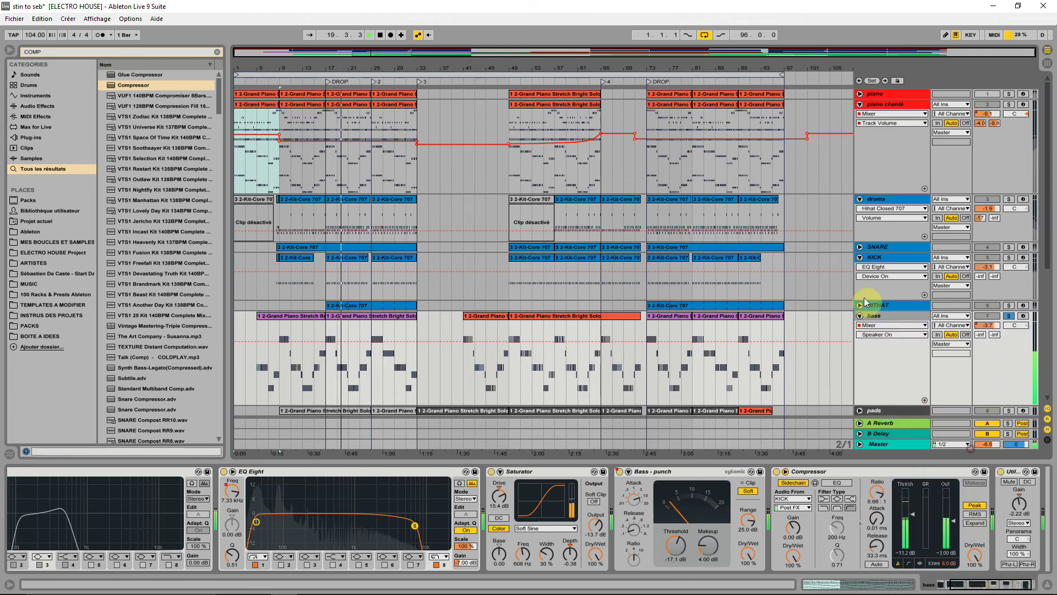
Select all the bass track's content, colour its clips grey to match the header, and save the set.
right_click(875, 316)
left_click(903, 433)
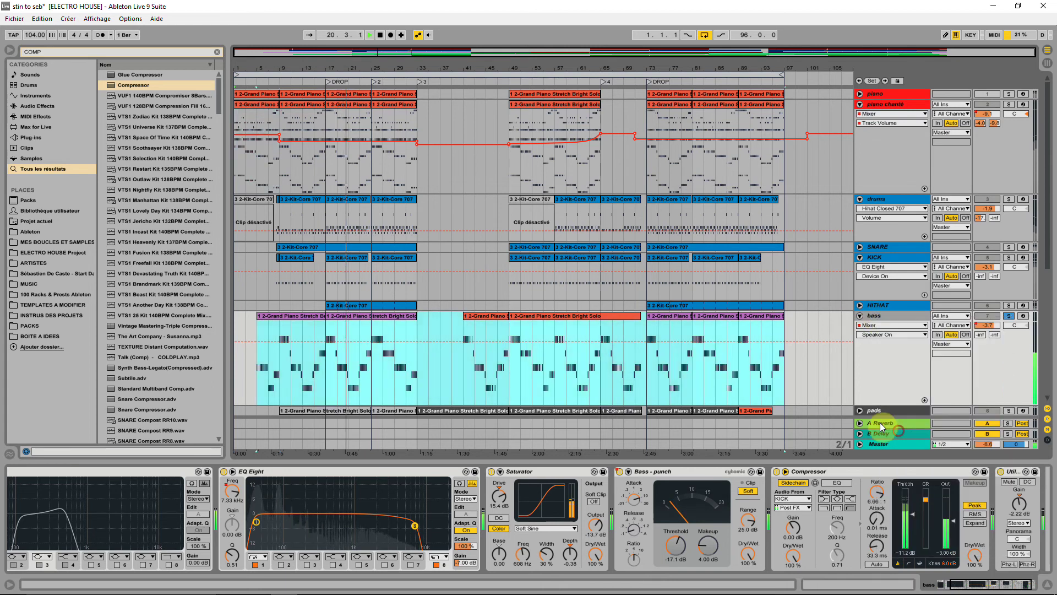
right_click(759, 315)
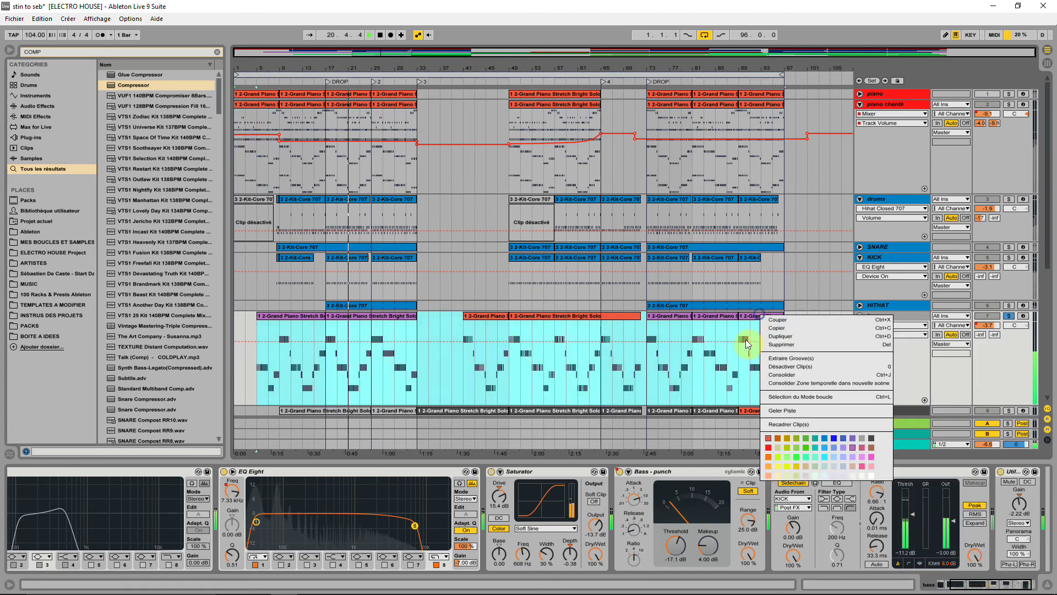
left_click(870, 439)
left_click(834, 322)
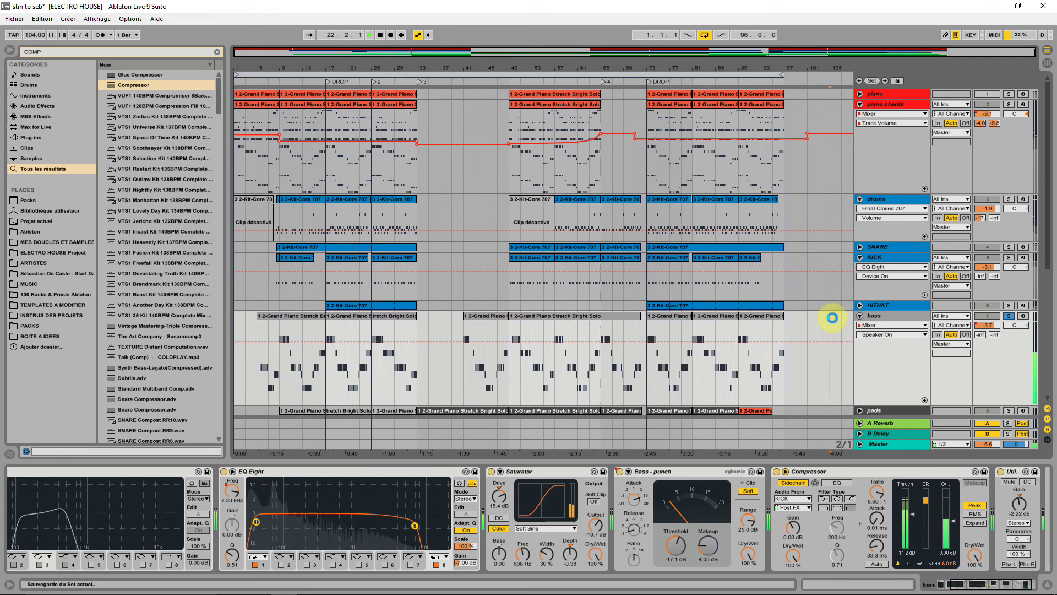
left_click(875, 316)
right_click(874, 317)
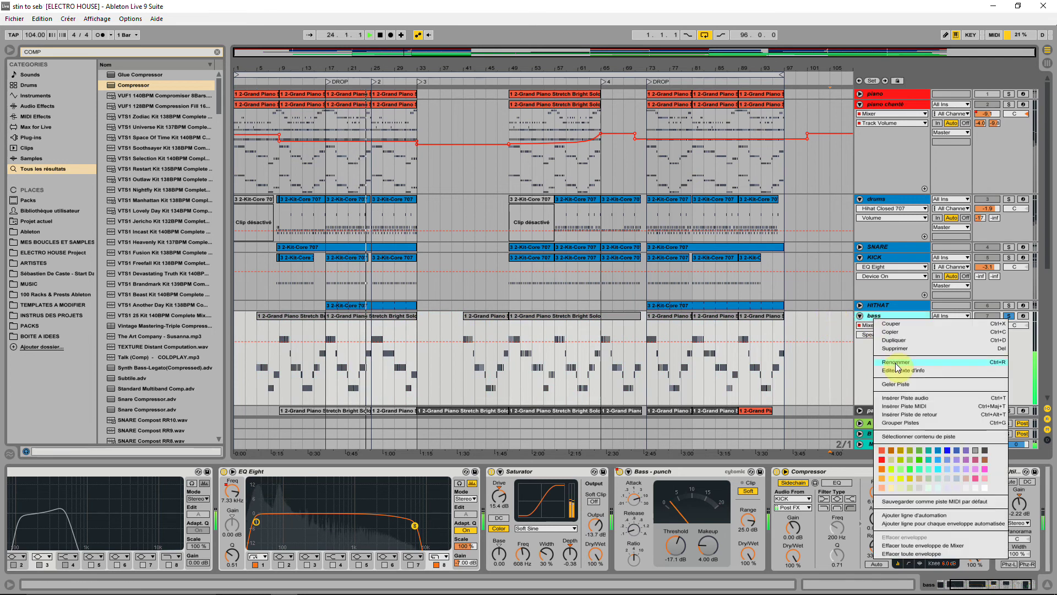
left_click(896, 363)
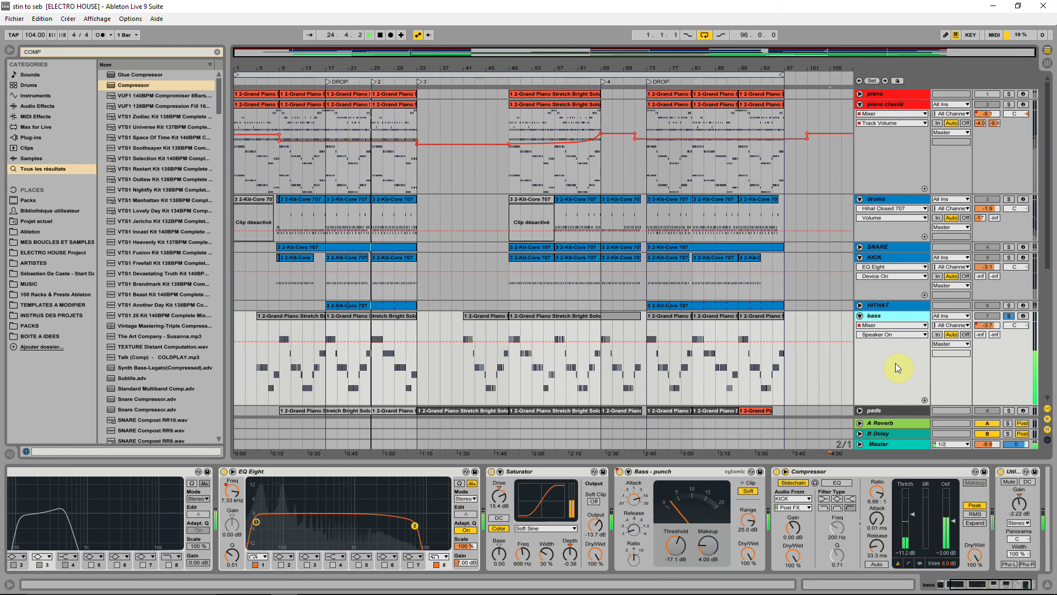
key("Delete")
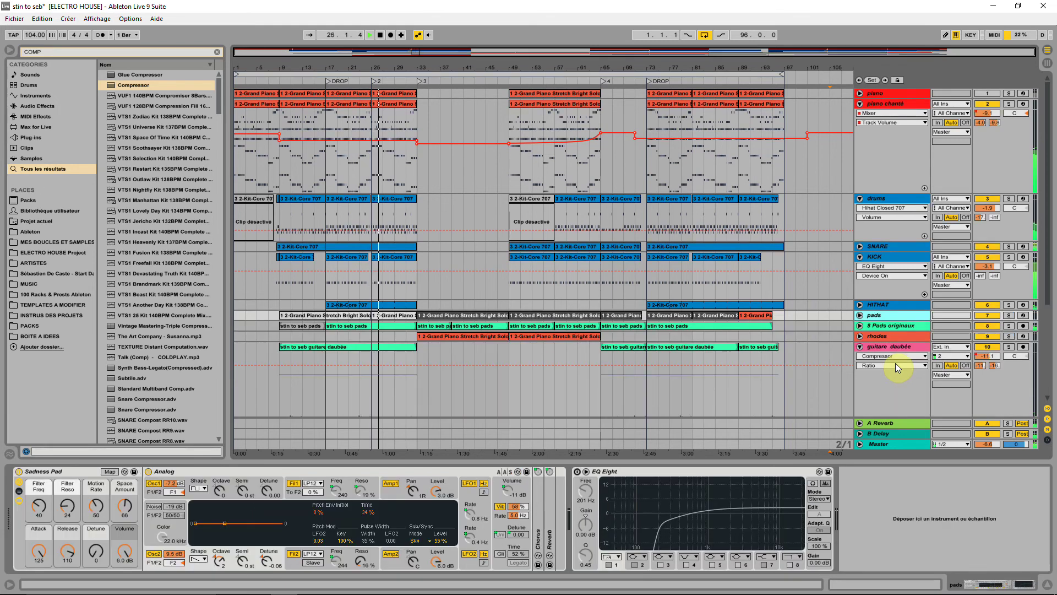
key("ctrl+z")
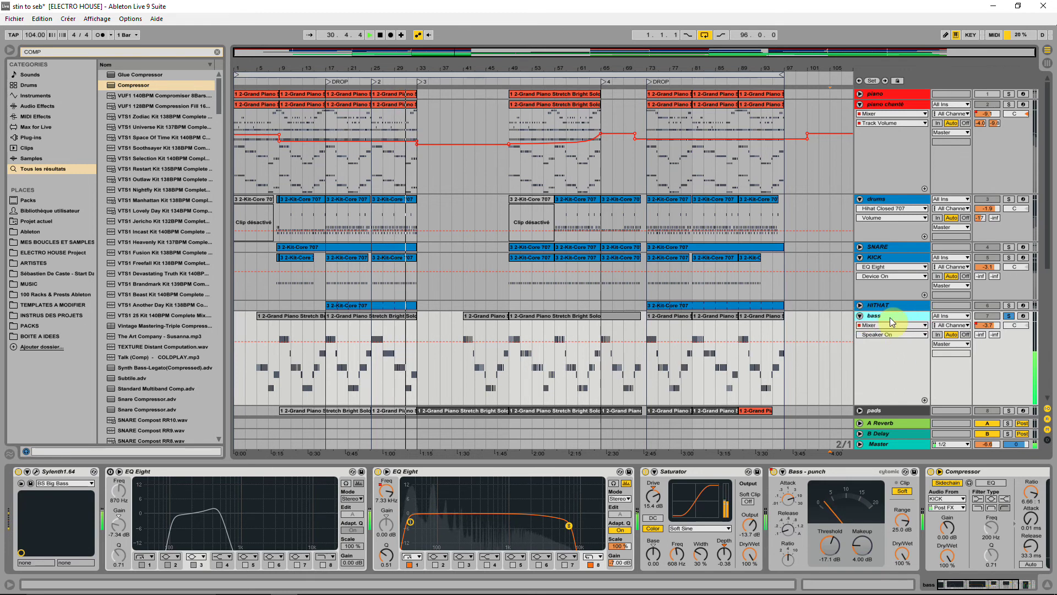
Rename the bass track as BASS.
left_click(494, 431)
right_click(896, 316)
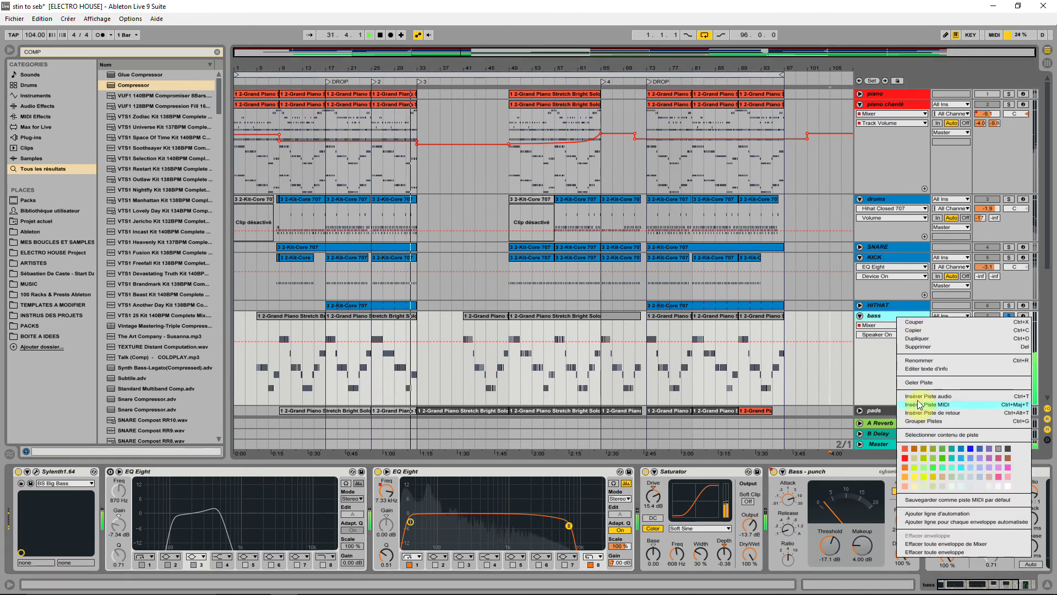
left_click(930, 361)
type("BASS")
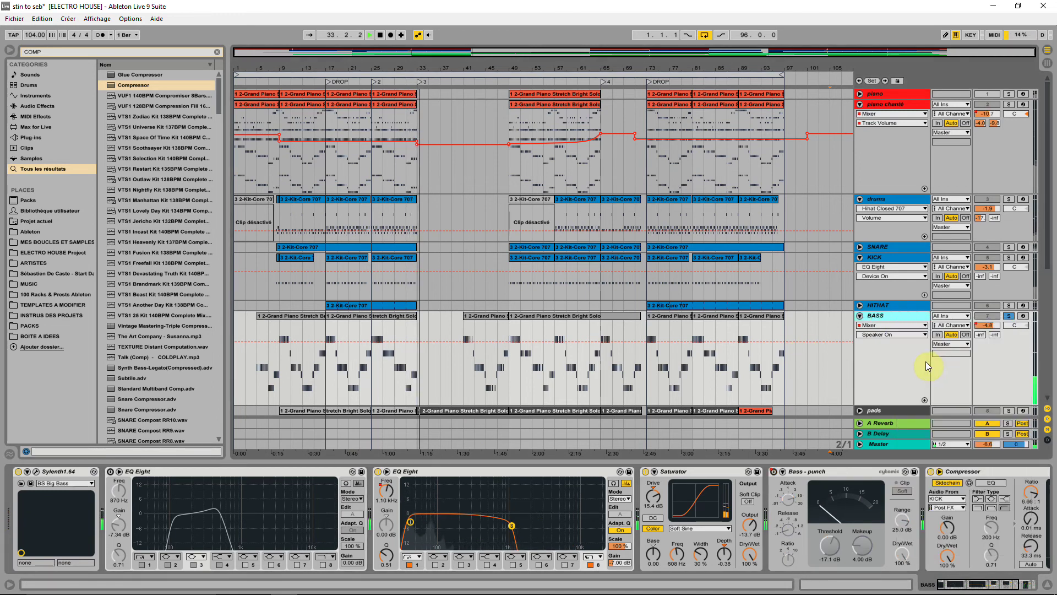
Play the BASS track soloed from its bar 17 clip, and set its Utility width to 0.0 %.
left_click(350, 315)
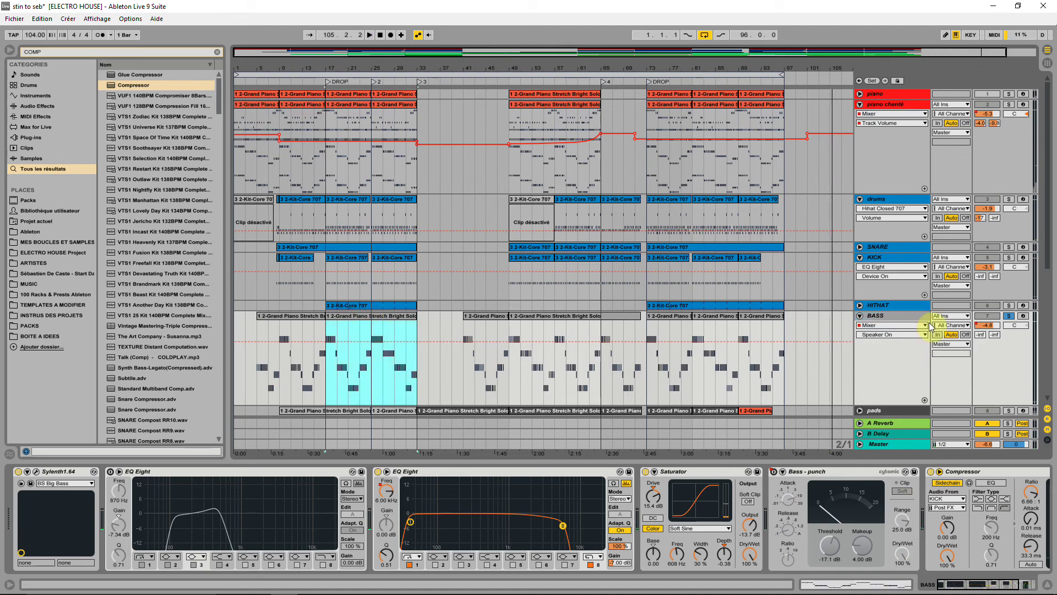
key("space")
left_click(1009, 315)
left_click(1009, 316)
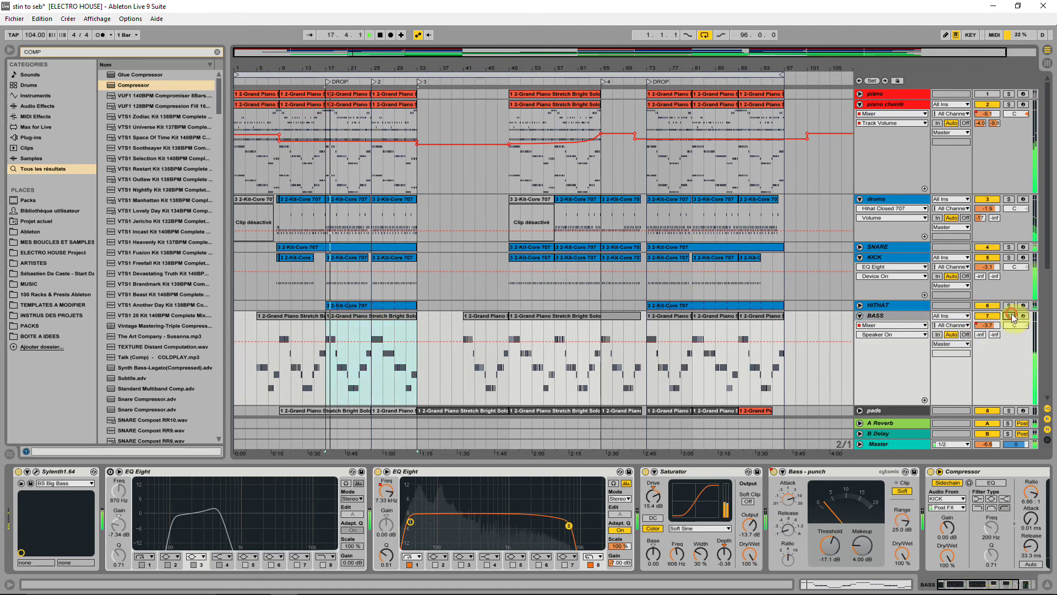
left_click(974, 582)
left_click_drag(969, 553, 969, 592)
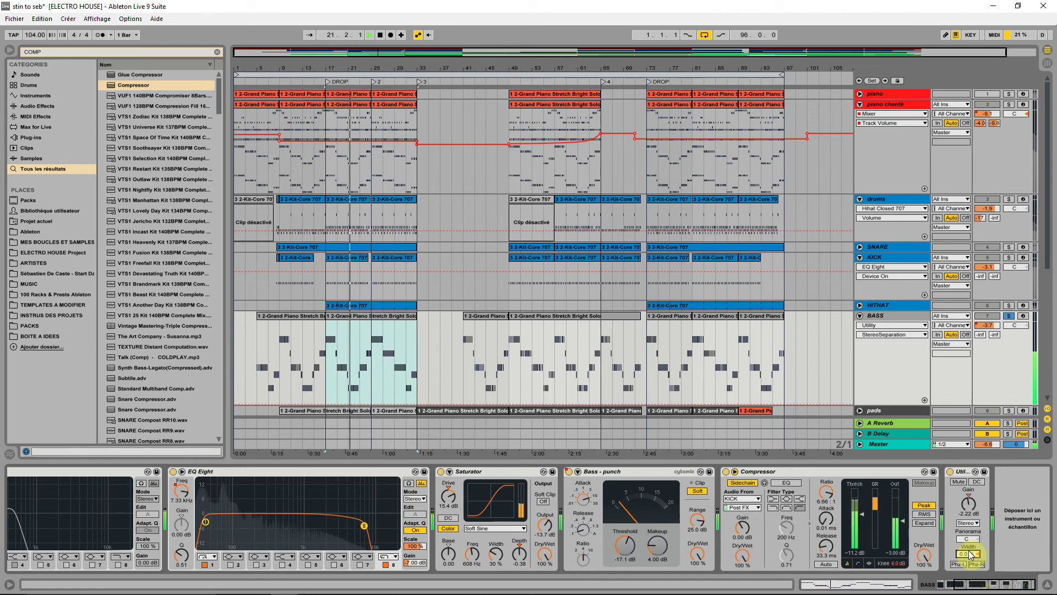
Set the BASS EQ Eight high cut's Q to 0.27, re-enable automation, and lower its frequency automation before bar 33 to 4.00 kHz.
left_click_drag(365, 528, 348, 532)
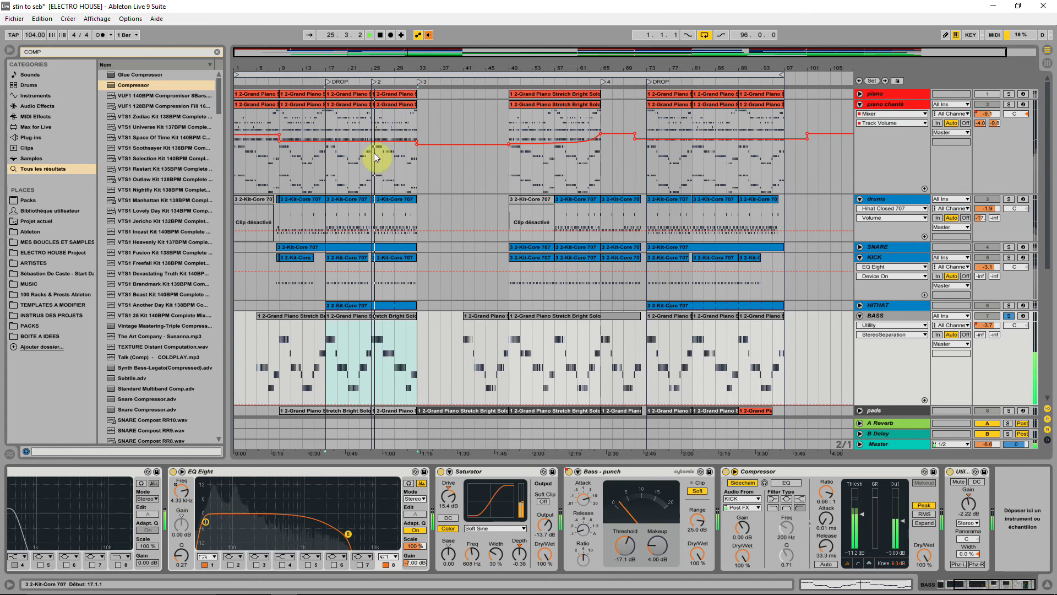
left_click(427, 35)
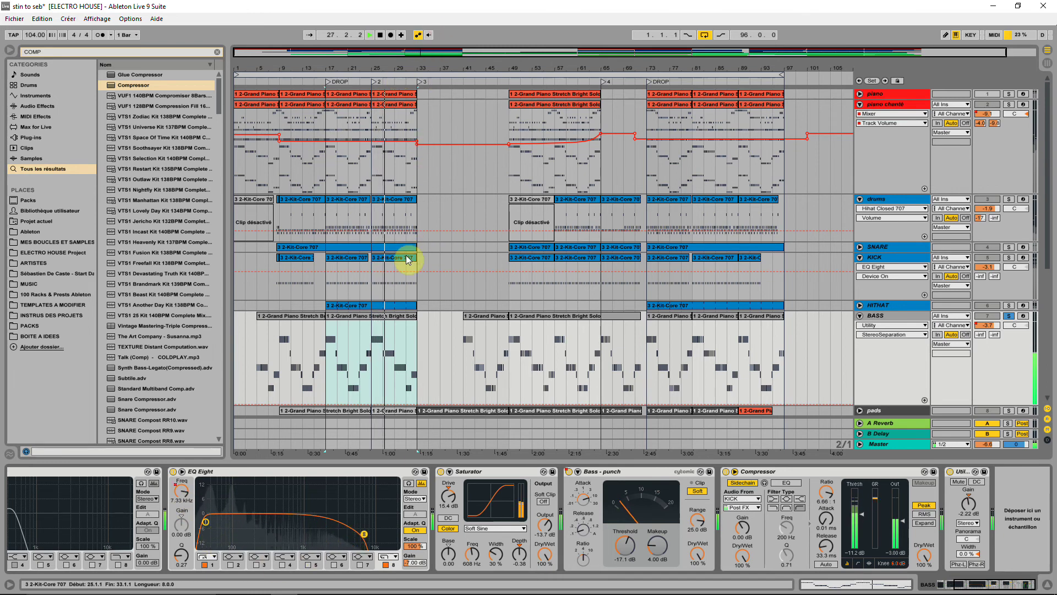
scroll(401, 373, "down", 3)
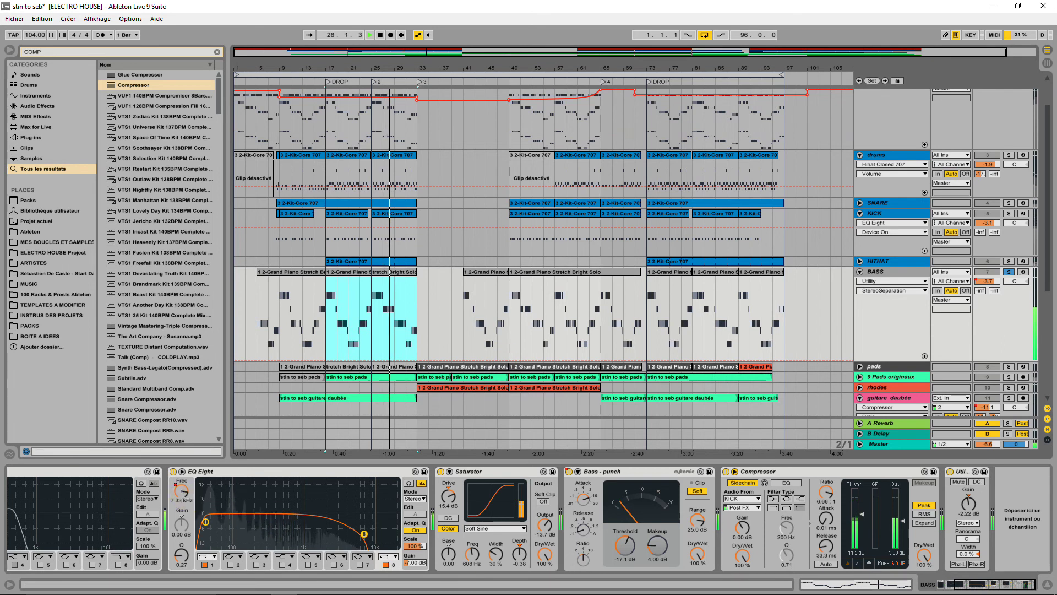
left_click(183, 492)
left_click_drag(376, 296, 328, 297)
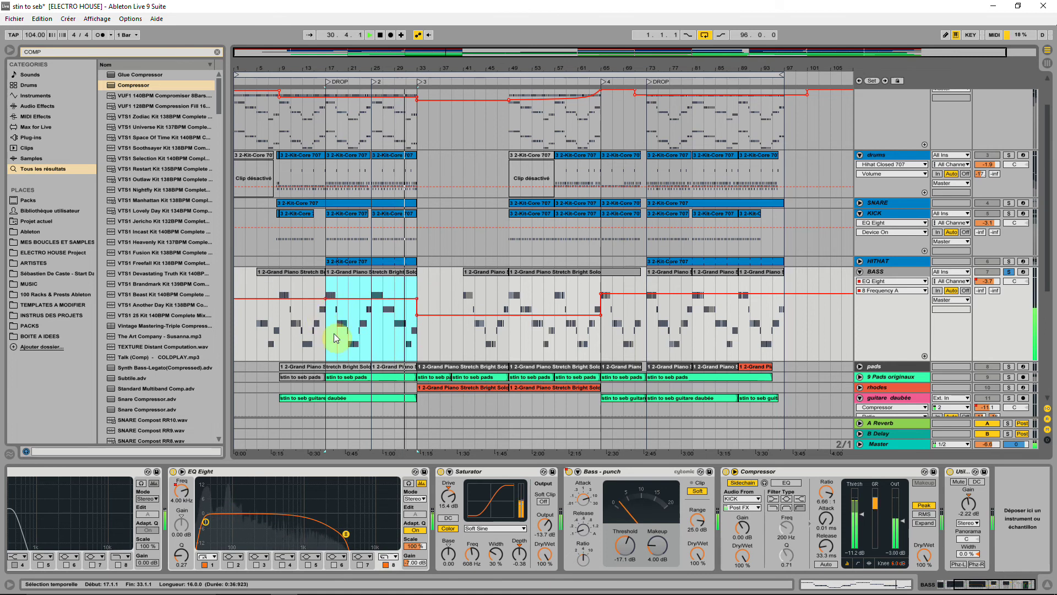
Lower the BASS high cut frequency automation from bar 65 onward to the bar 17 level, and replay from bar 17.
mouse_move(606, 300)
left_click_drag(630, 299, 633, 304)
left_click(326, 307)
mouse_move(326, 301)
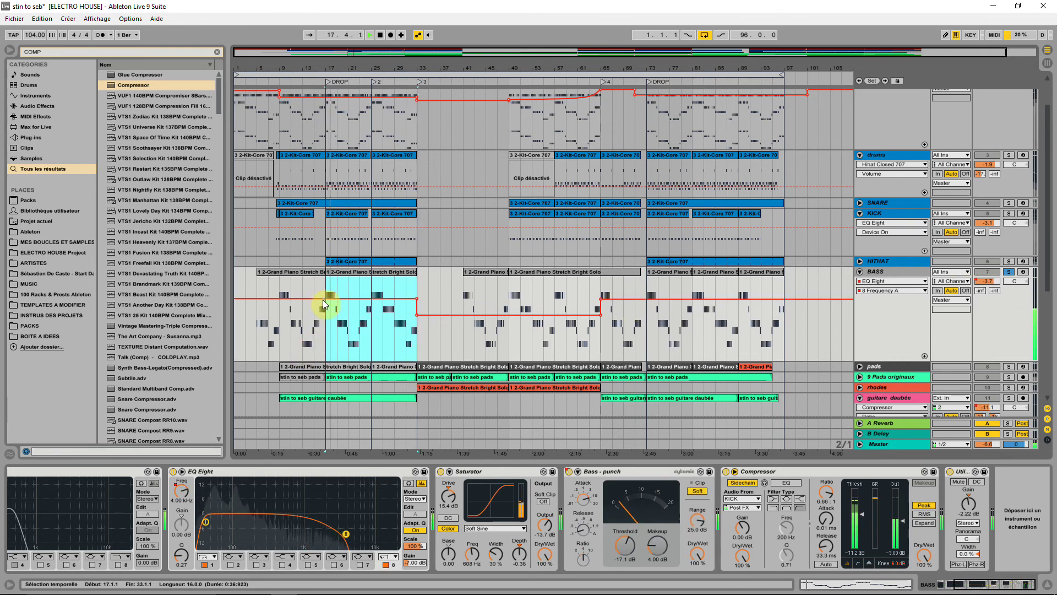
Lower the BASS high cut frequency automation up to bar 17 to the level of bars 33 to 65, and unsolo the track.
left_click(308, 272)
left_click_drag(307, 309, 307, 326)
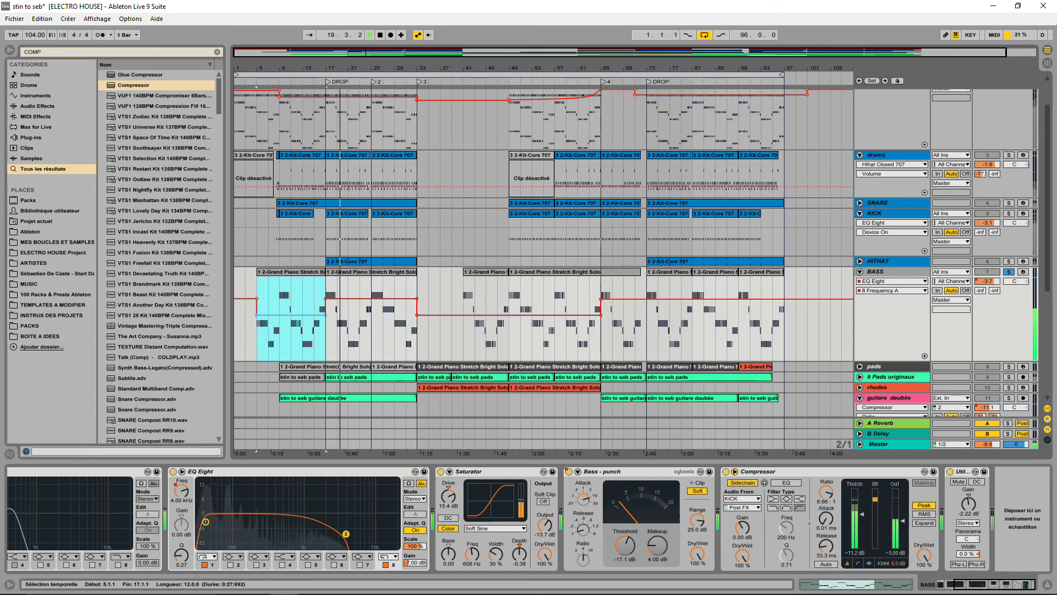
left_click_drag(256, 298, 259, 313)
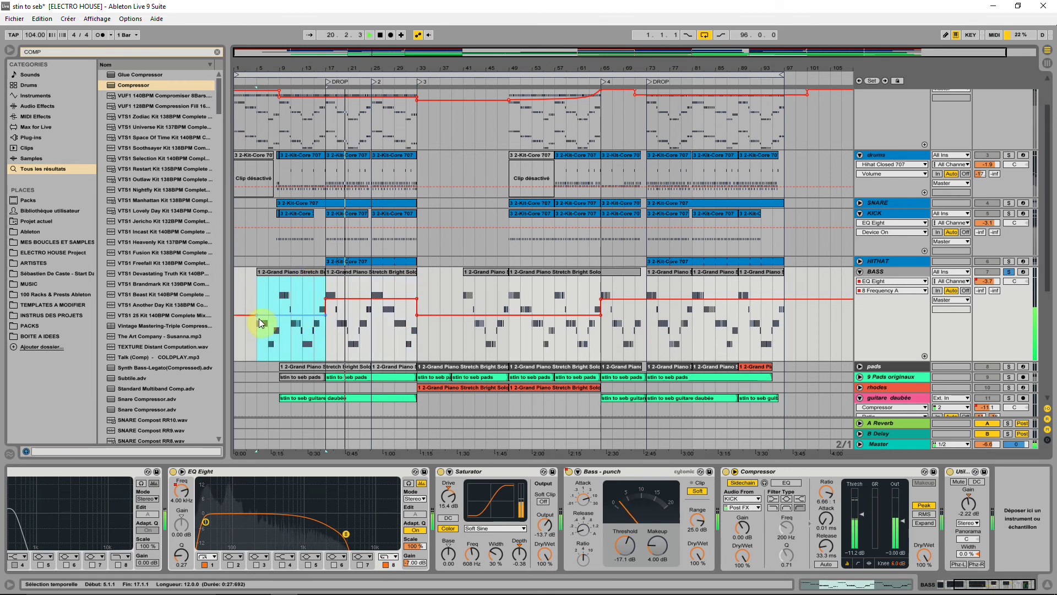
left_click(1010, 272)
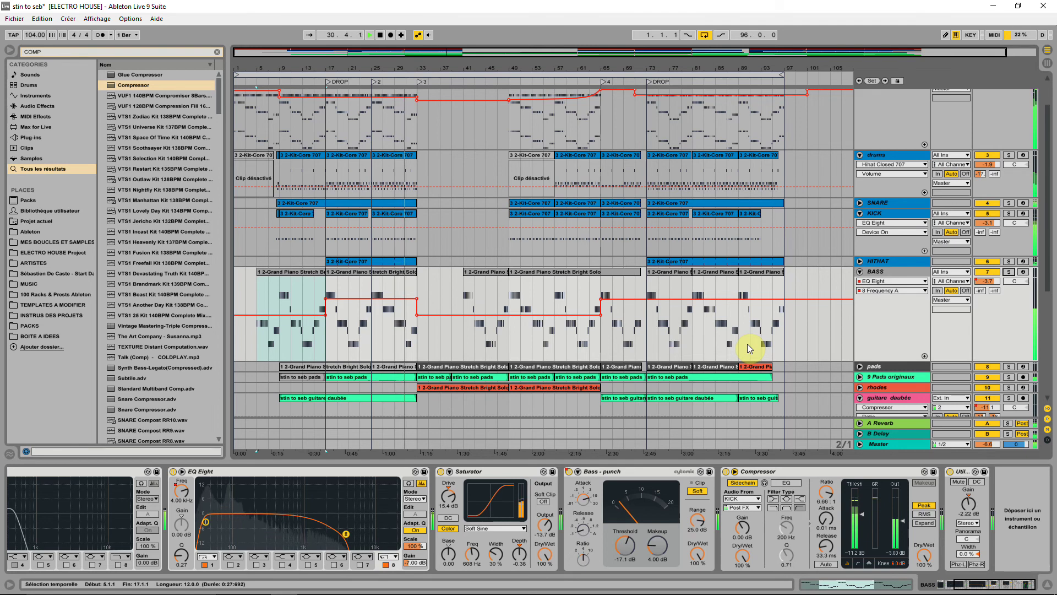
Clear the browser search, and enable band 7 on the 14 Strings Ensemble EQ Eight as a cut of about -3.60 dB at 8.35 kHz.
left_click(217, 52)
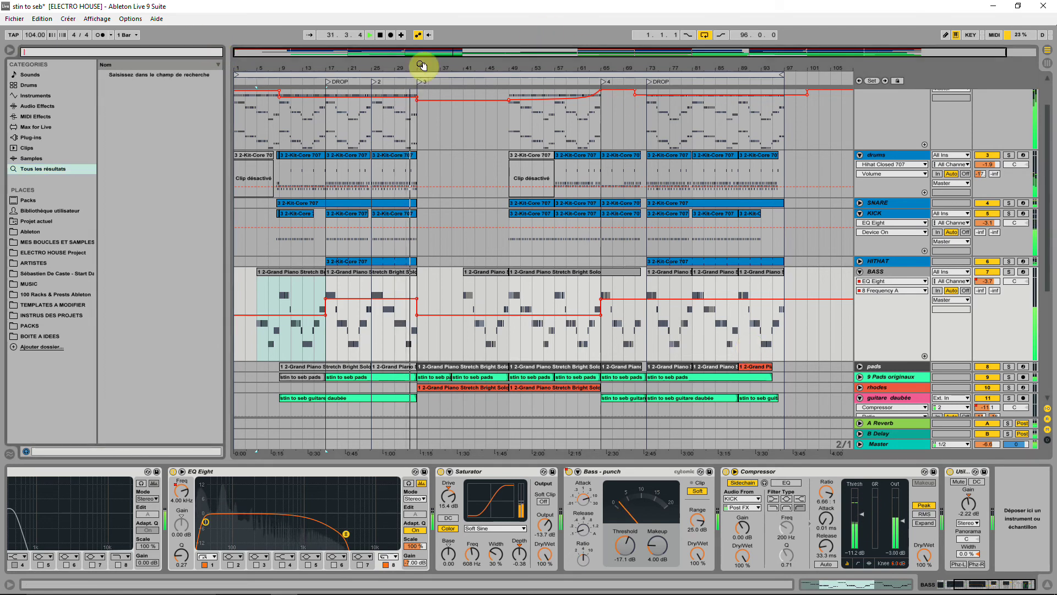
scroll(485, 375, "down", 6)
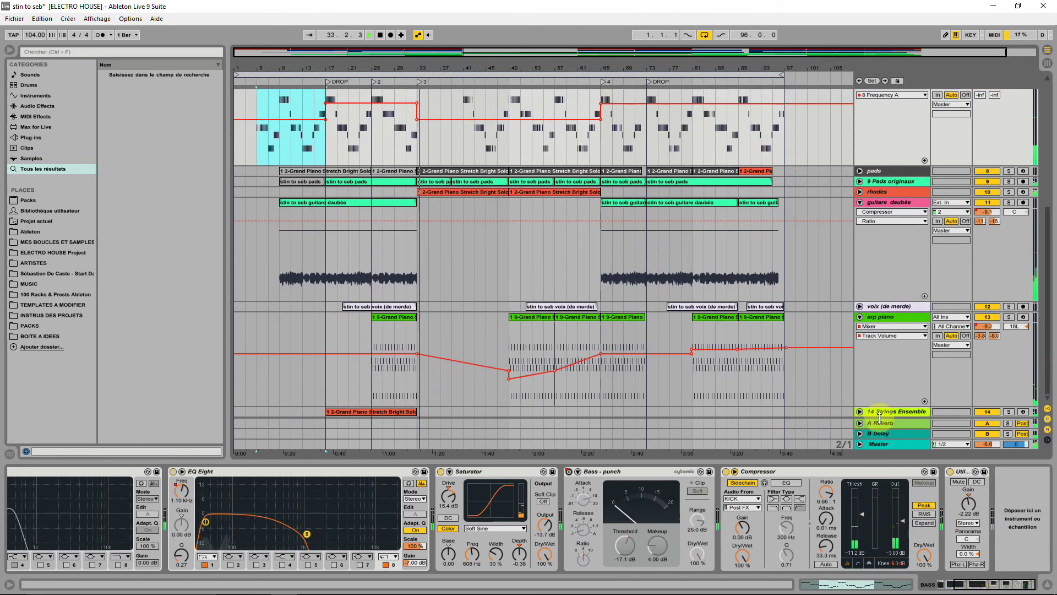
left_click(881, 410)
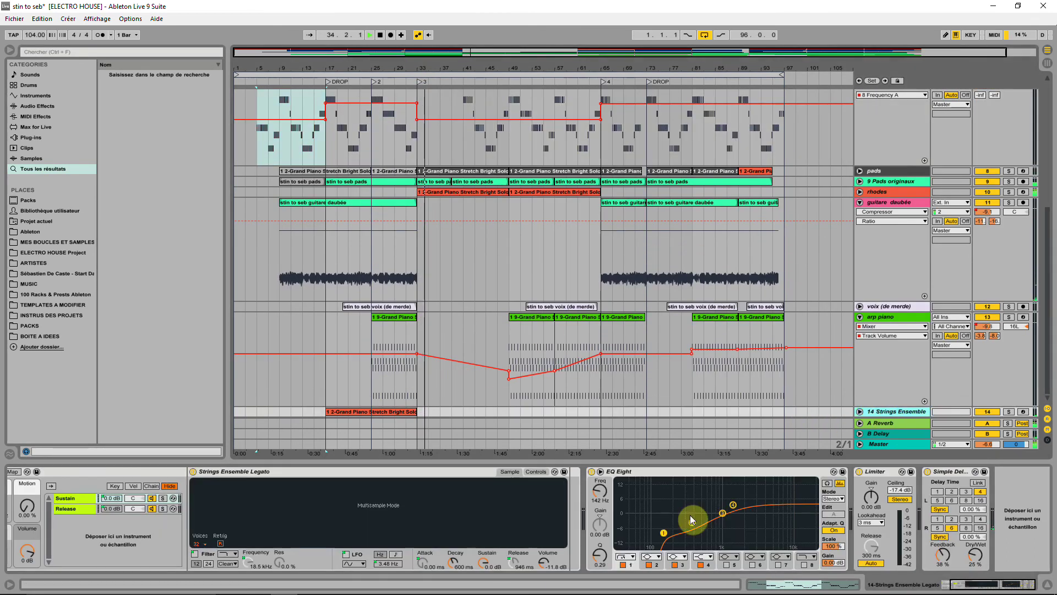
left_click(778, 564)
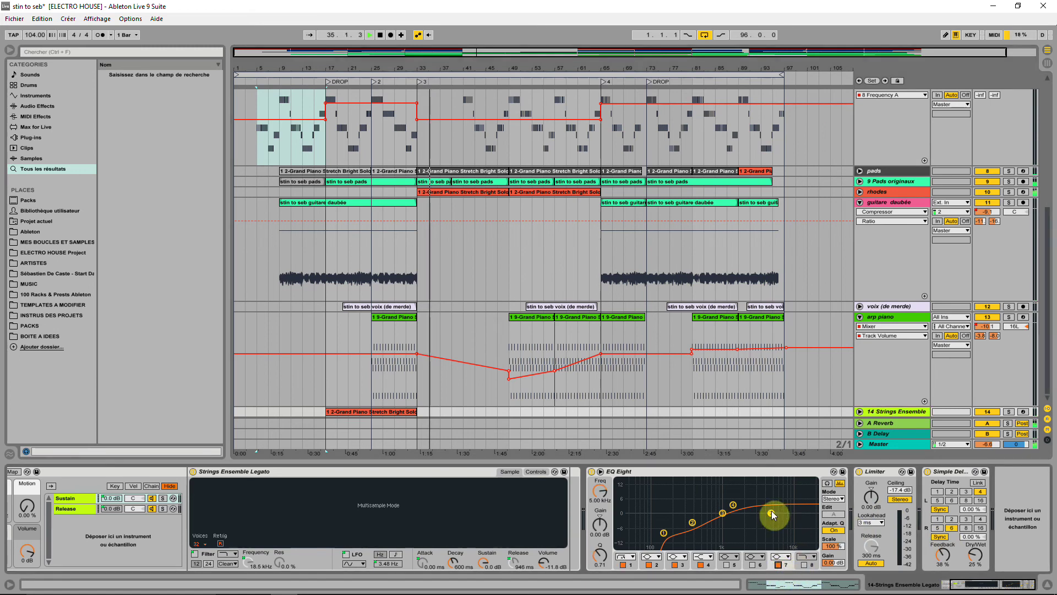
left_click(778, 564)
left_click(701, 565)
left_click(702, 565)
left_click(778, 565)
left_click_drag(770, 513, 789, 520)
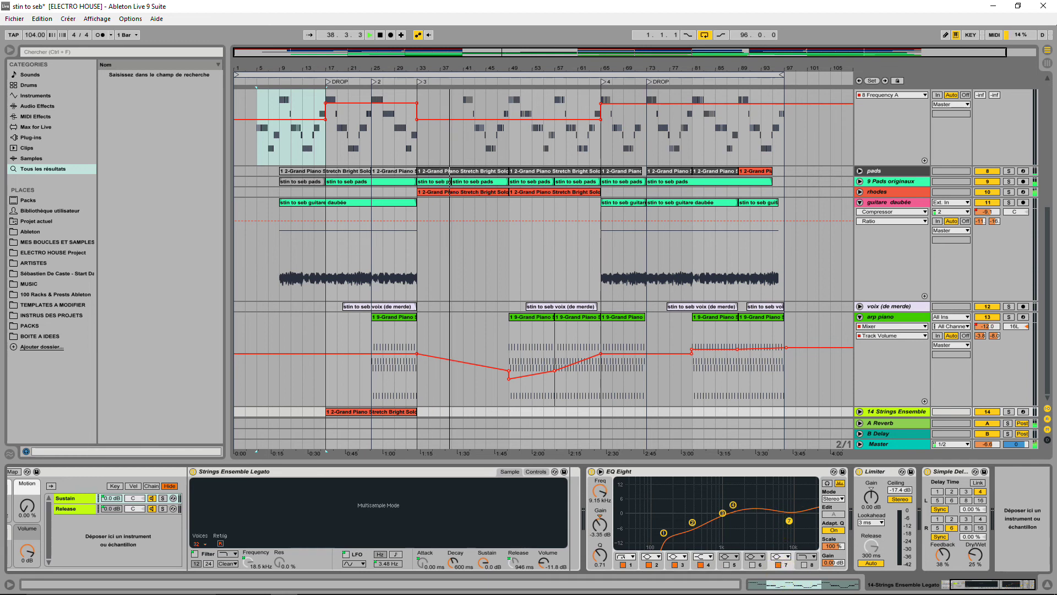
Unfold the Strings Ensemble track, play it from bars 17 and 25, and move EQ band 7 to 4.57 kHz at -4.59 dB.
left_click(392, 412)
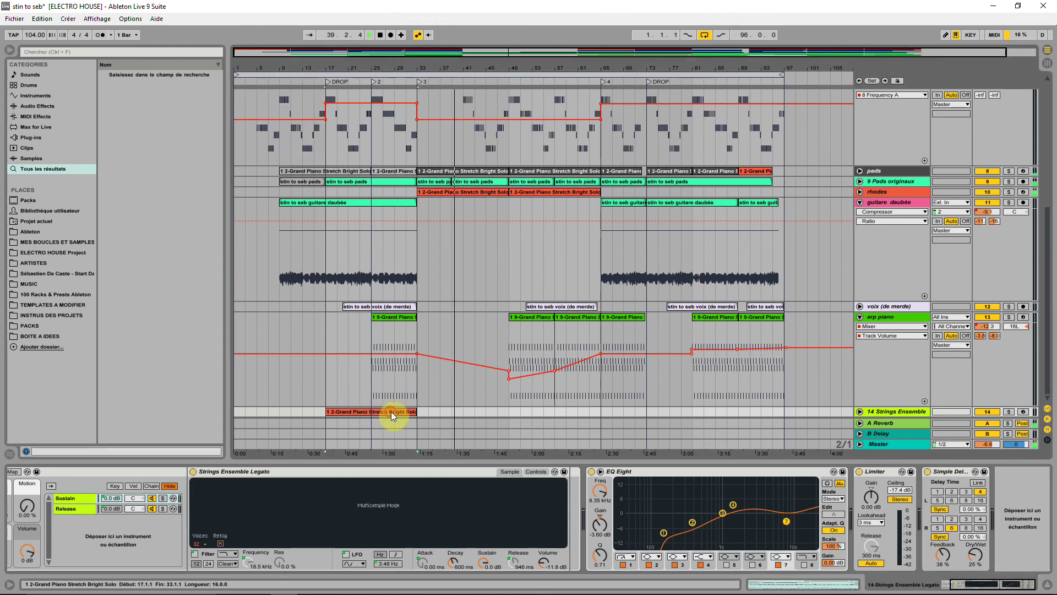
left_click(859, 412)
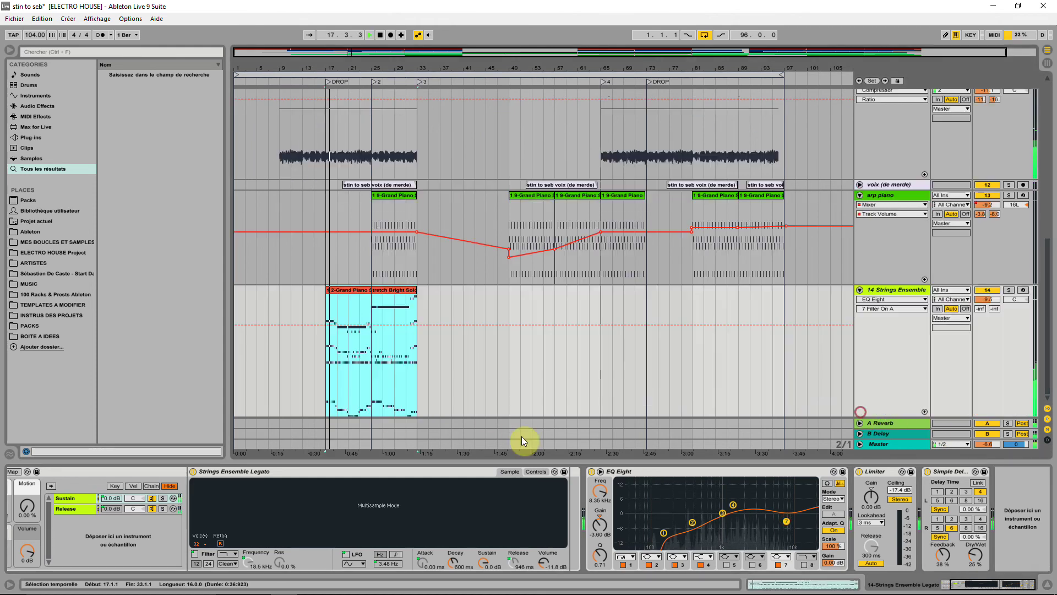
left_click(381, 367)
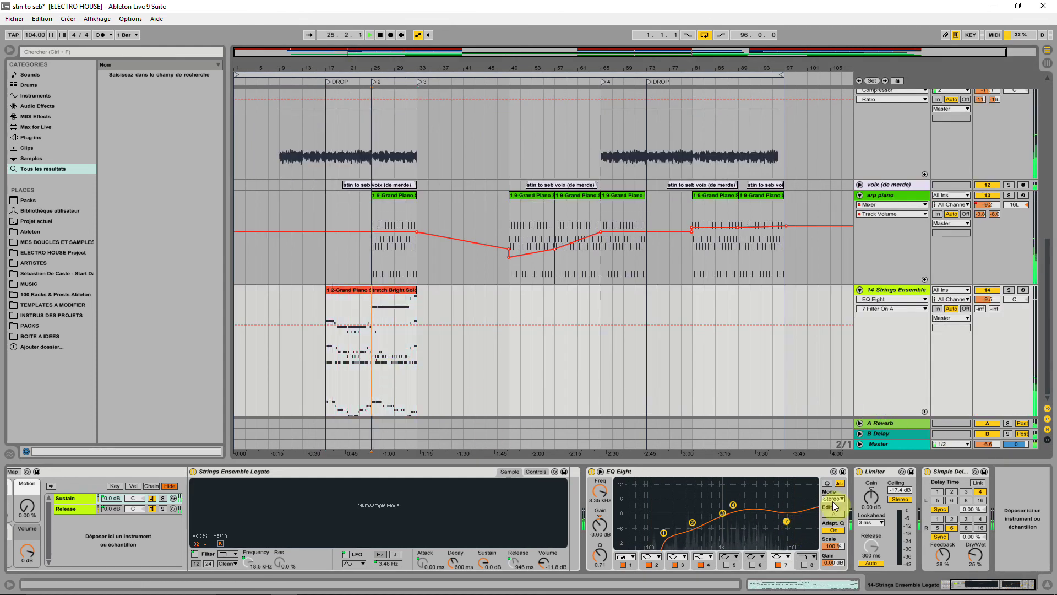
left_click_drag(798, 520, 768, 523)
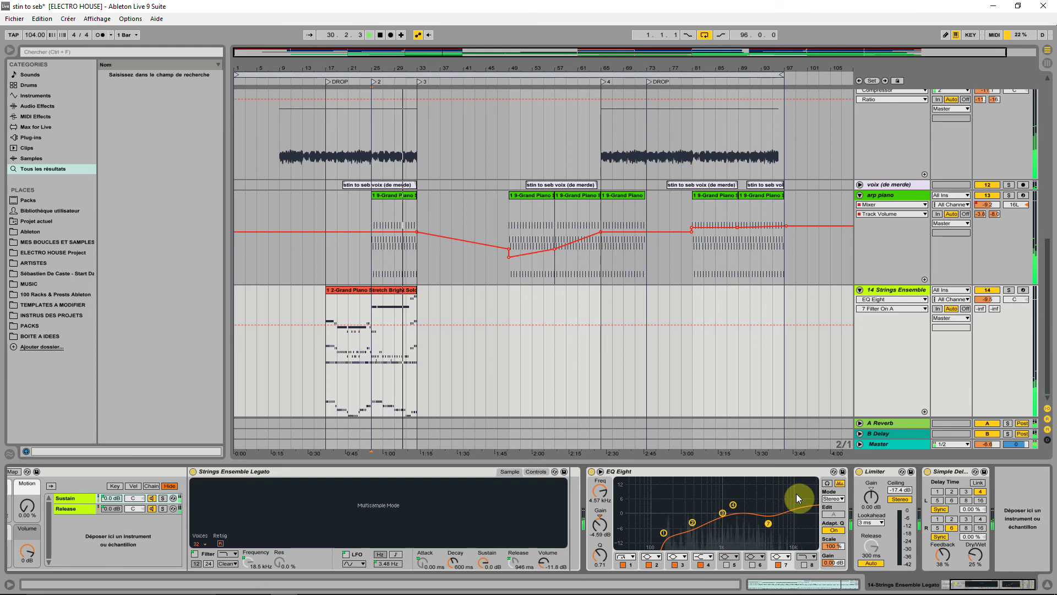
Solo the BASS and KICK tracks together and play them from bar 25.
scroll(701, 145, "up", 3)
scroll(701, 144, "up", 3)
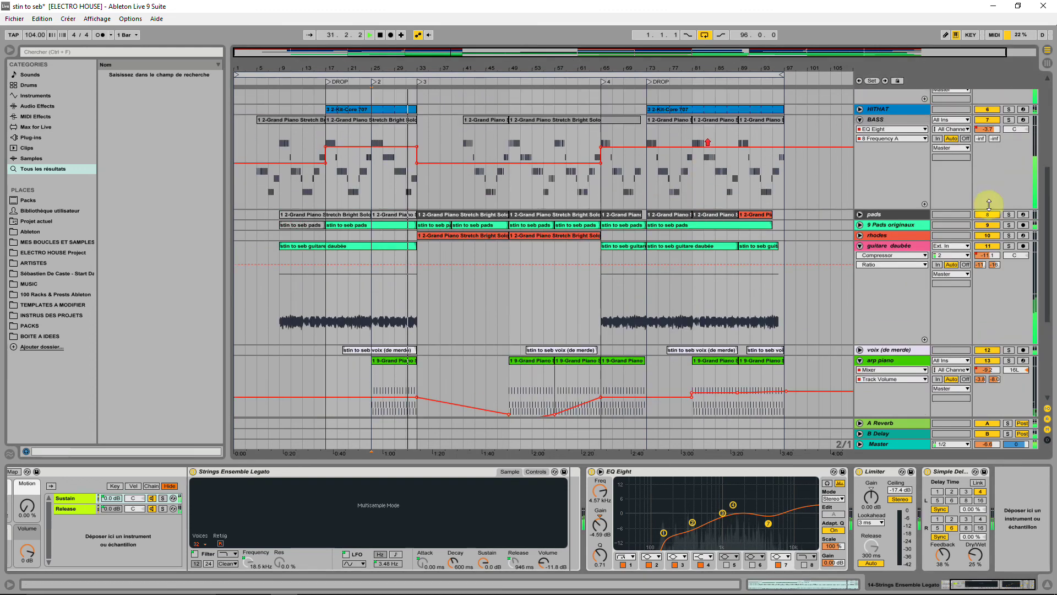
scroll(1011, 245, "up", 3)
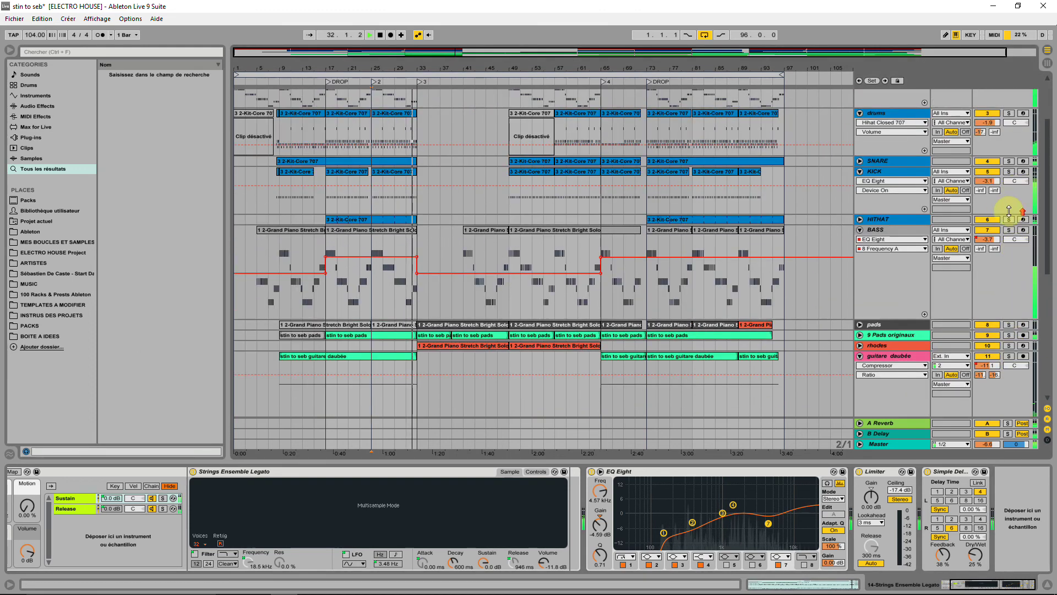
scroll(826, 291, "down", 3)
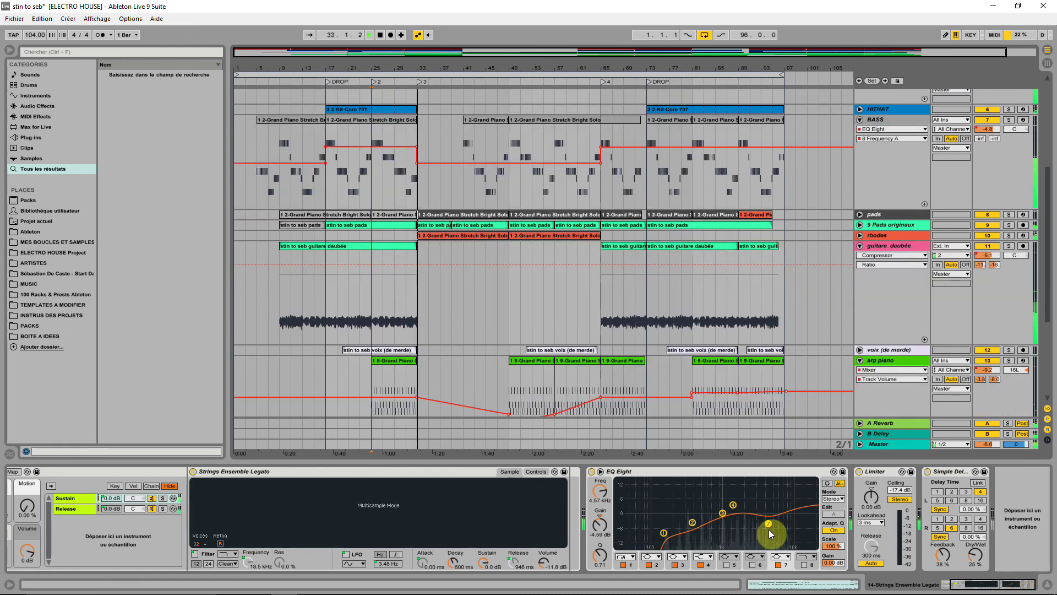
scroll(850, 210, "up", 2)
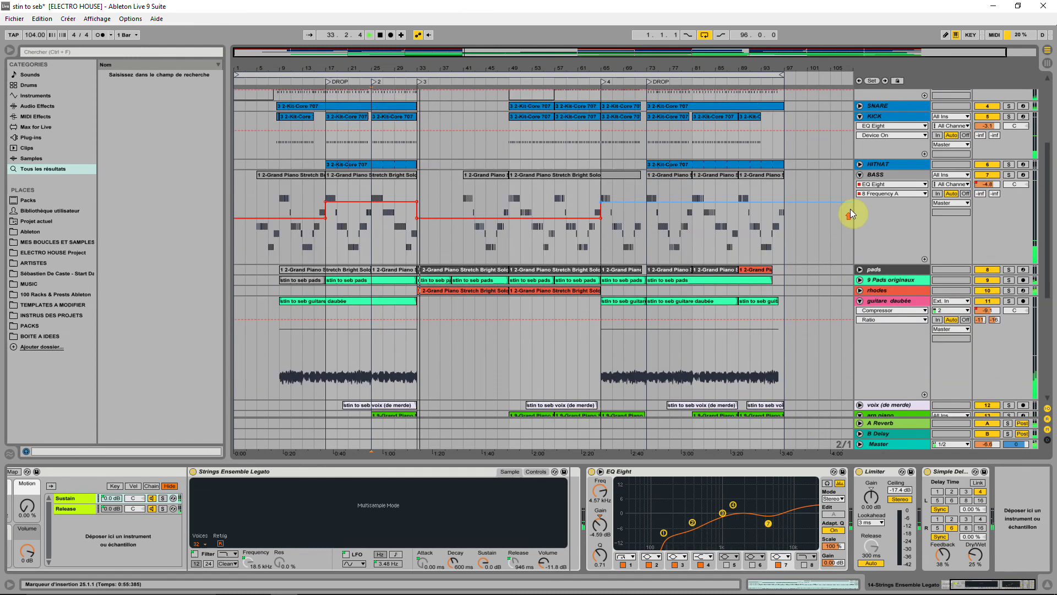
left_click(1010, 174)
left_click(1009, 118)
left_click(374, 132)
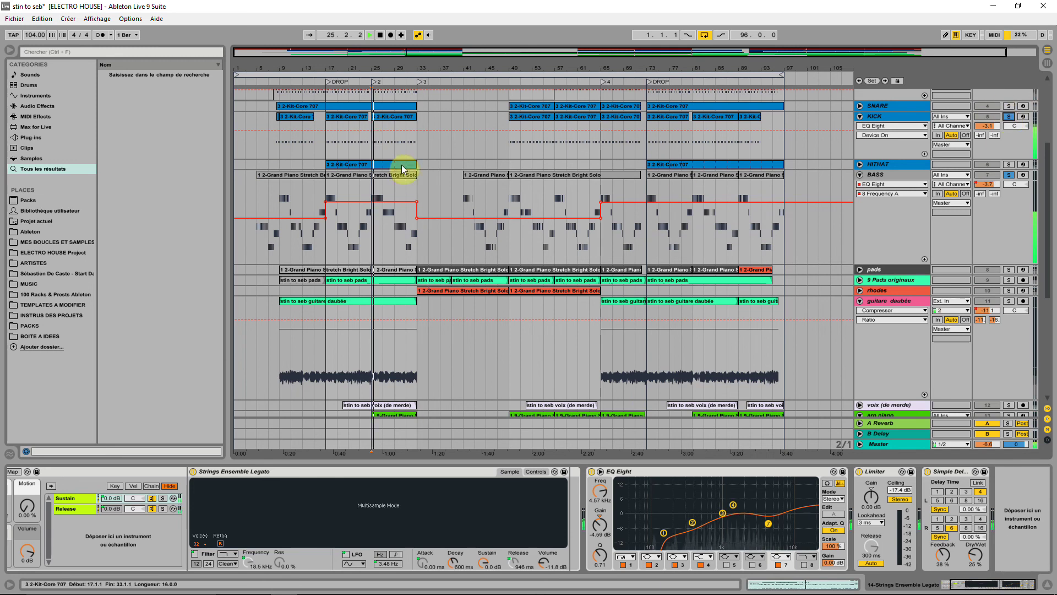
Set the BASS sidechain Compressor's ratio to inf : 1 and its threshold to -12.7 dB.
left_click(881, 181)
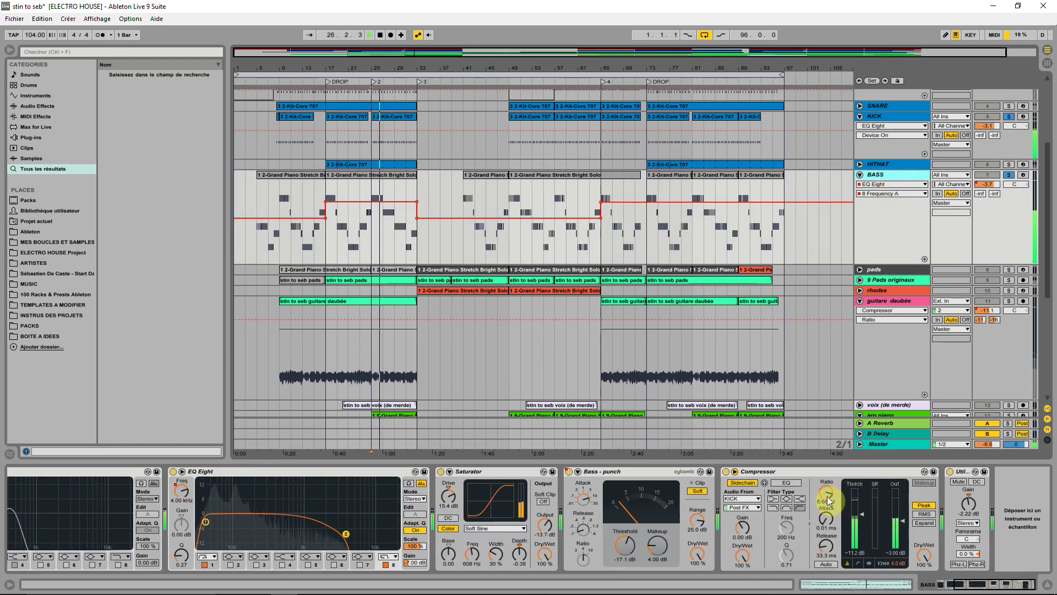
left_click_drag(828, 497, 828, 500)
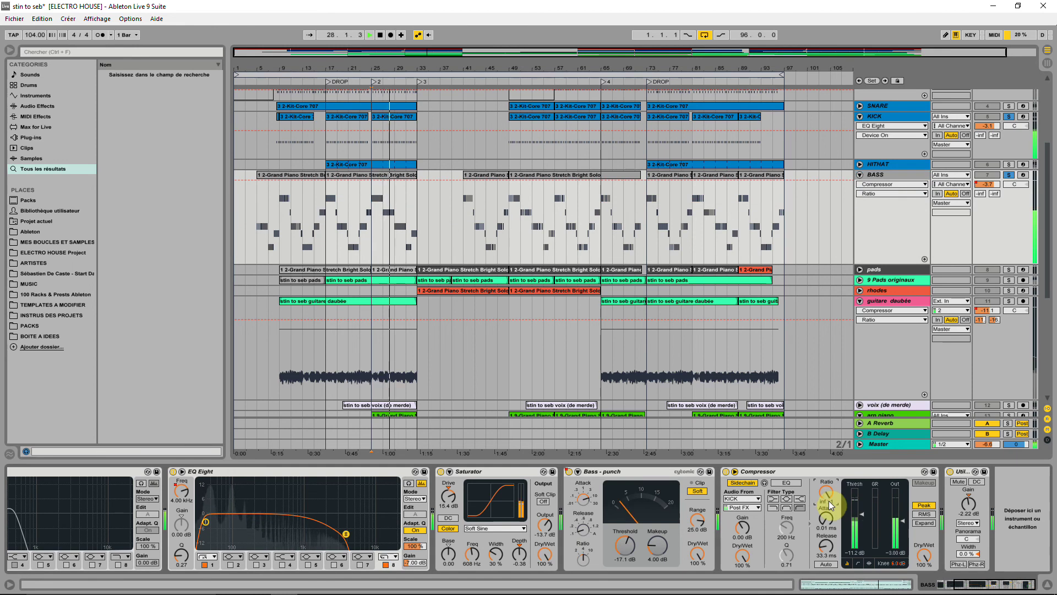
left_click_drag(865, 511, 866, 515)
Set the BASS Compressor's release to 66.6 ms and replay from bar 25.
left_click_drag(825, 546, 826, 542)
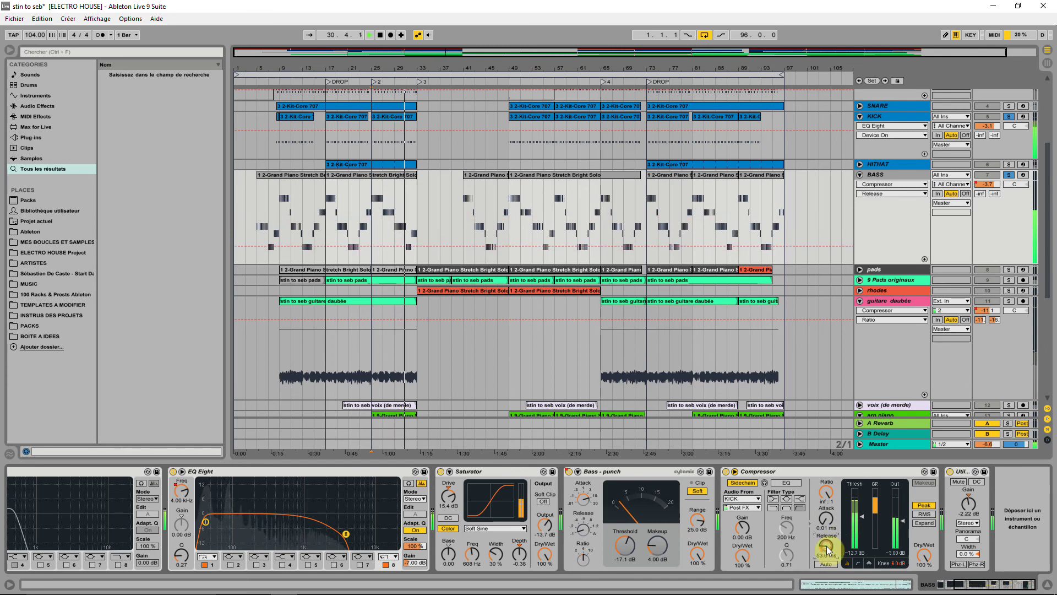
type("5")
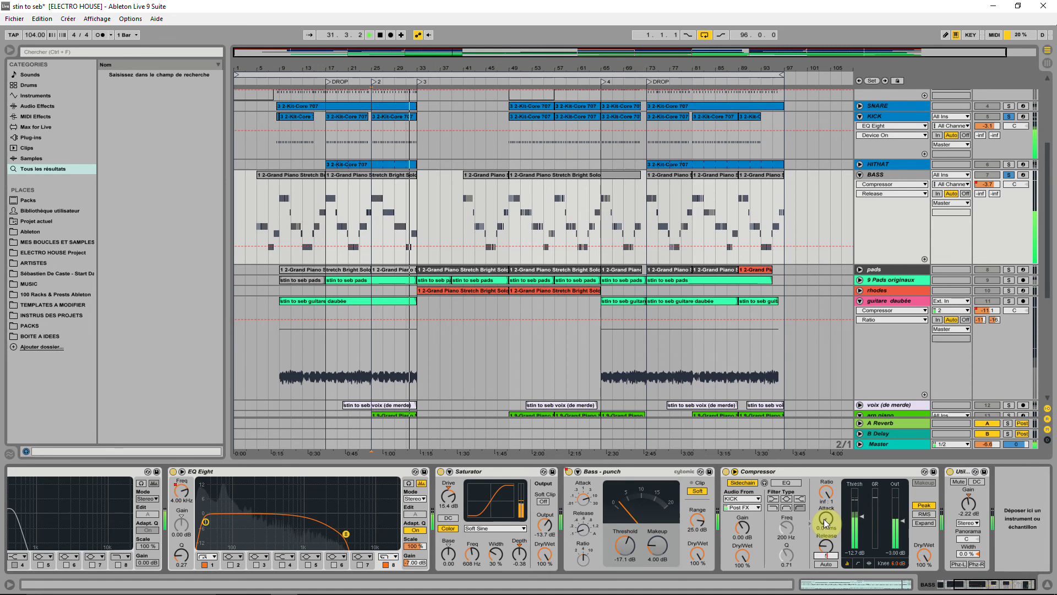
type("66.69")
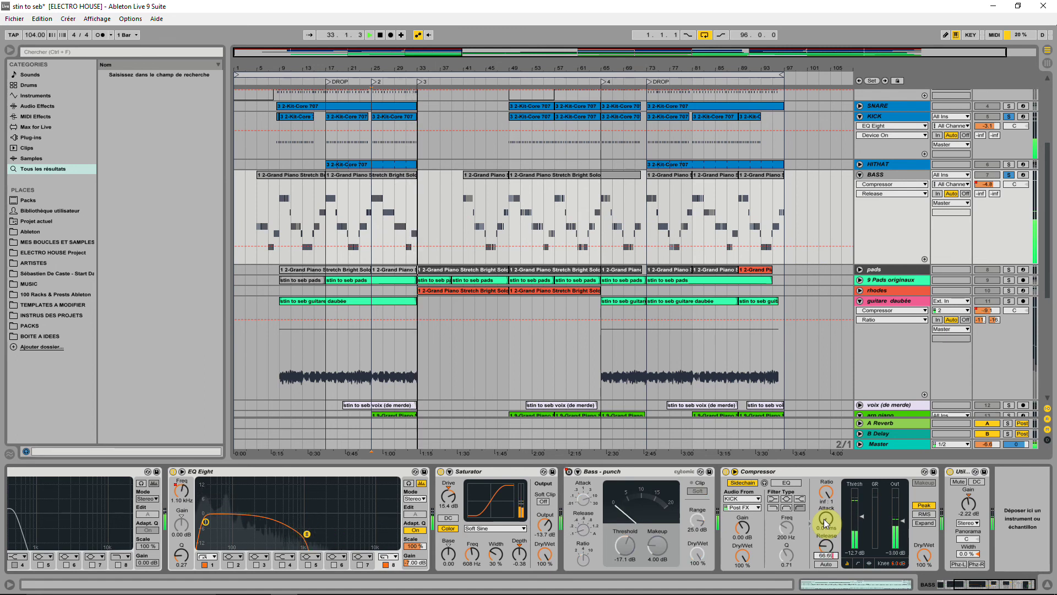
key("Return")
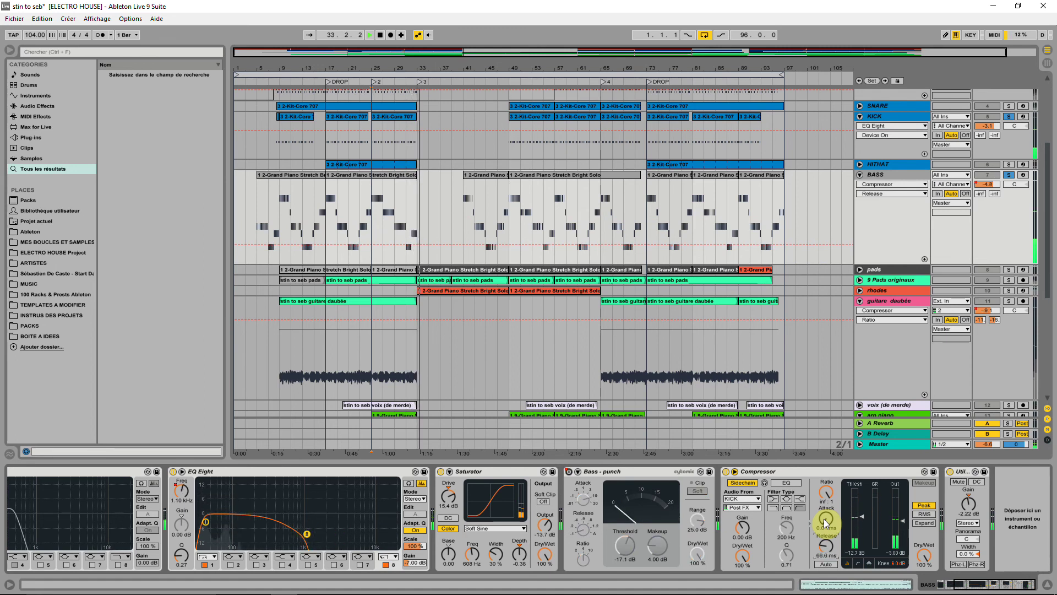
key("space")
key("space")
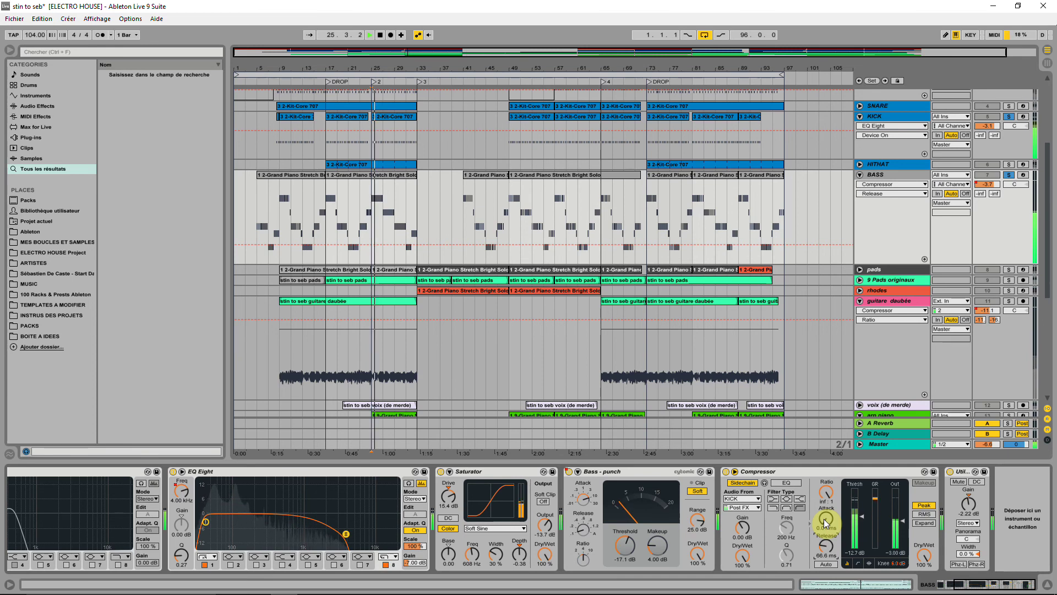
Set the BASS Compressor's release to 55.5 ms, and unsolo the BASS and KICK tracks.
left_click(1008, 175, "ctrl")
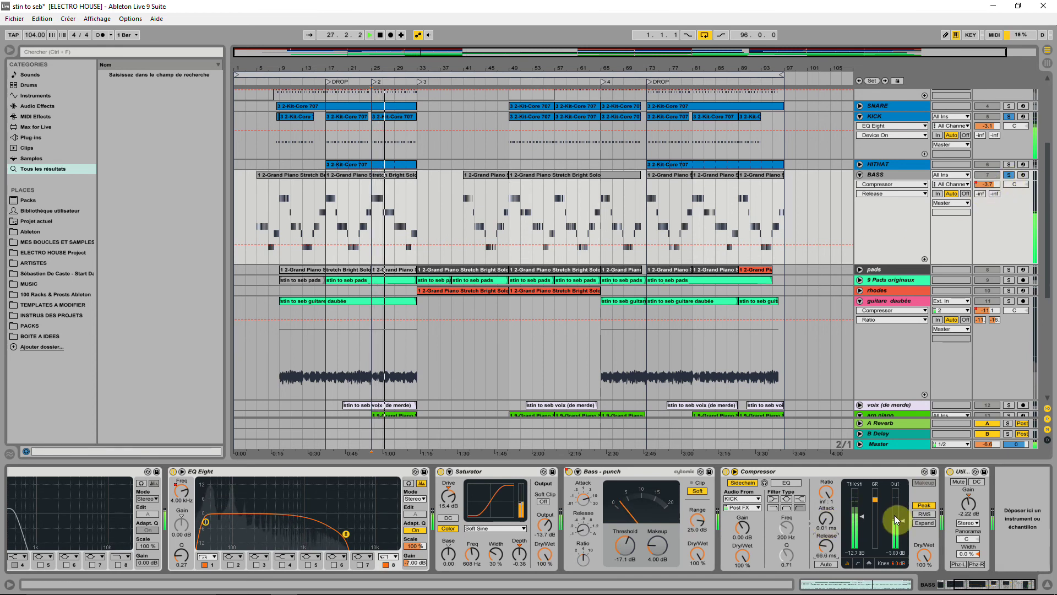
left_click_drag(828, 554, 832, 571)
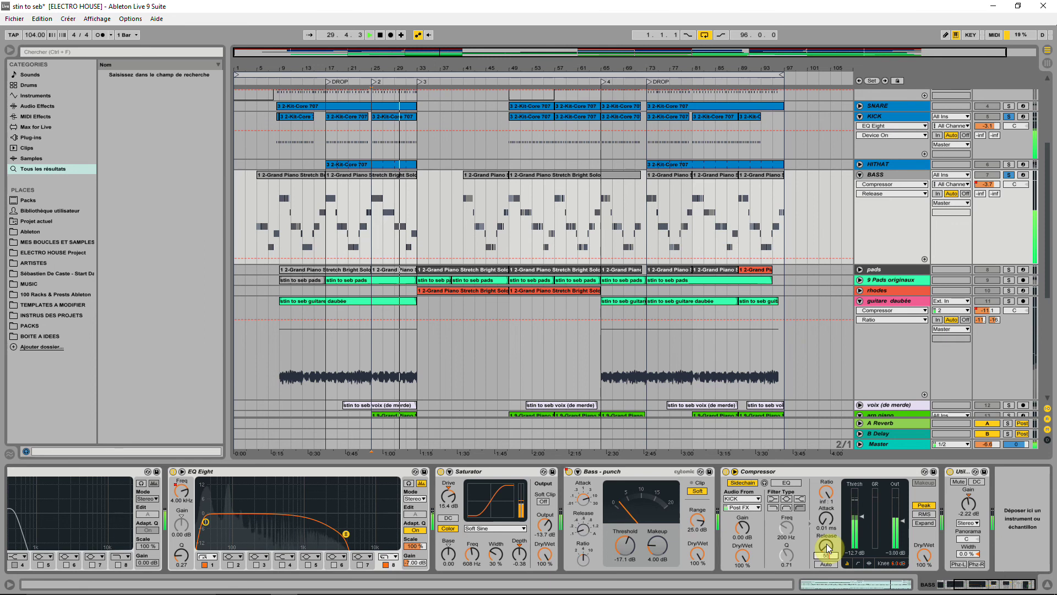
left_click_drag(827, 547, 828, 546)
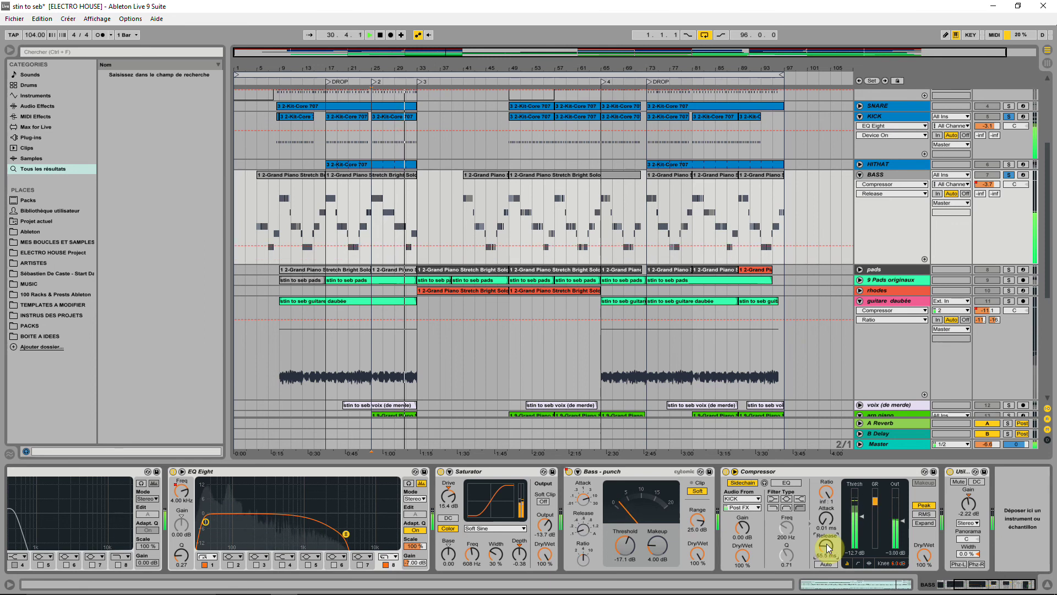
left_click(1011, 175)
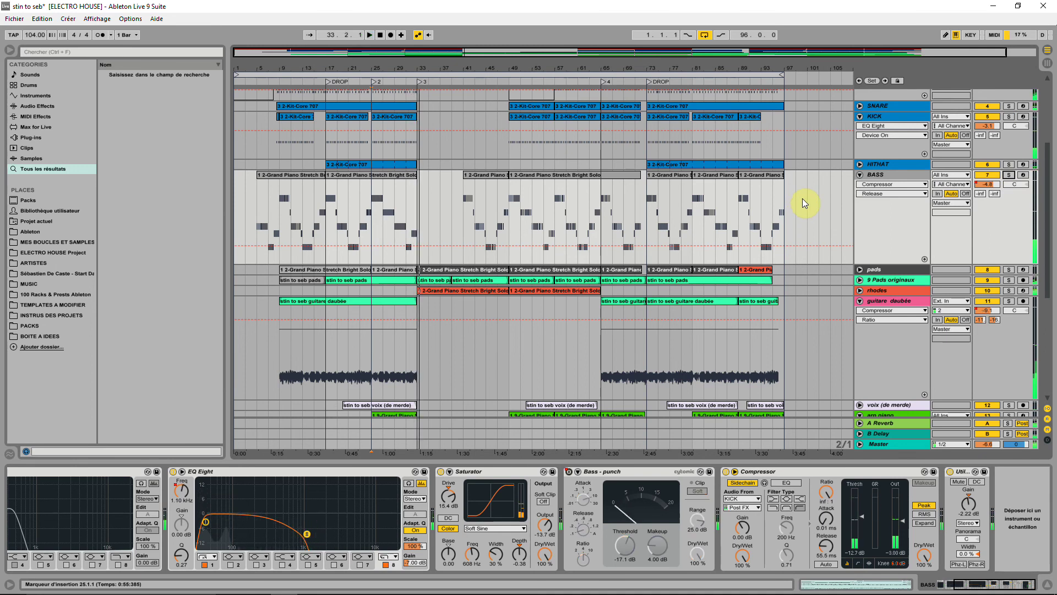
Play the full mix from bar 25 and from the BASS clip at bar 81, and save the project.
key("space")
key("space")
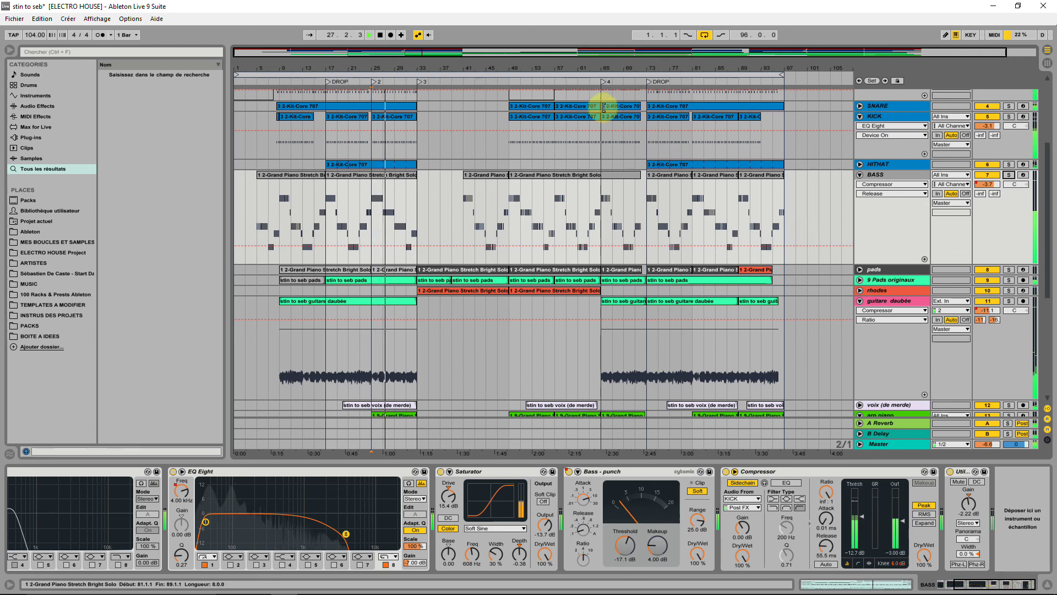
left_click(664, 175)
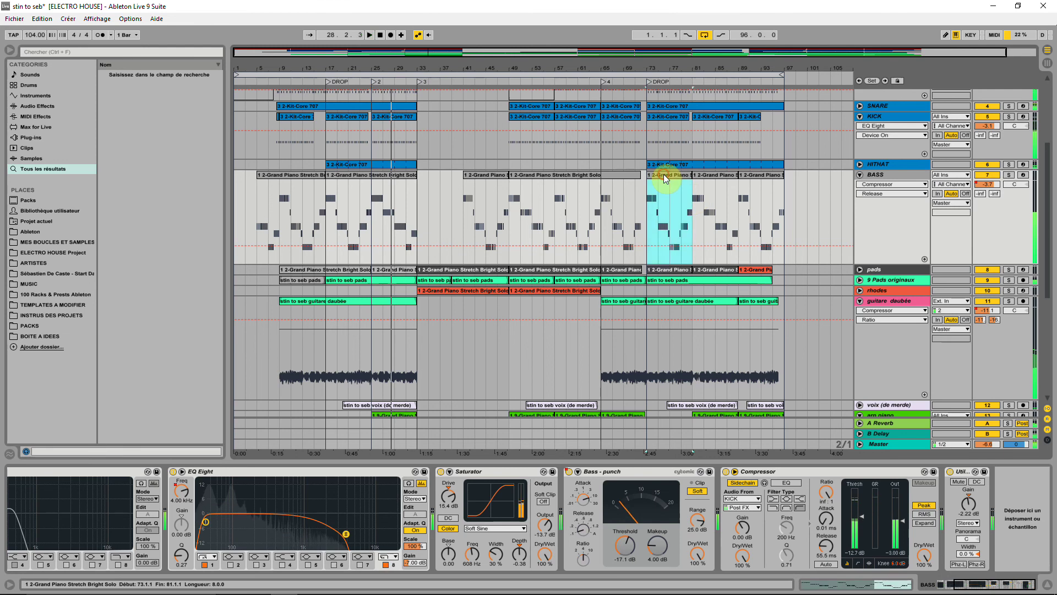
left_click(706, 178)
left_click(705, 177)
key("ctrl+s")
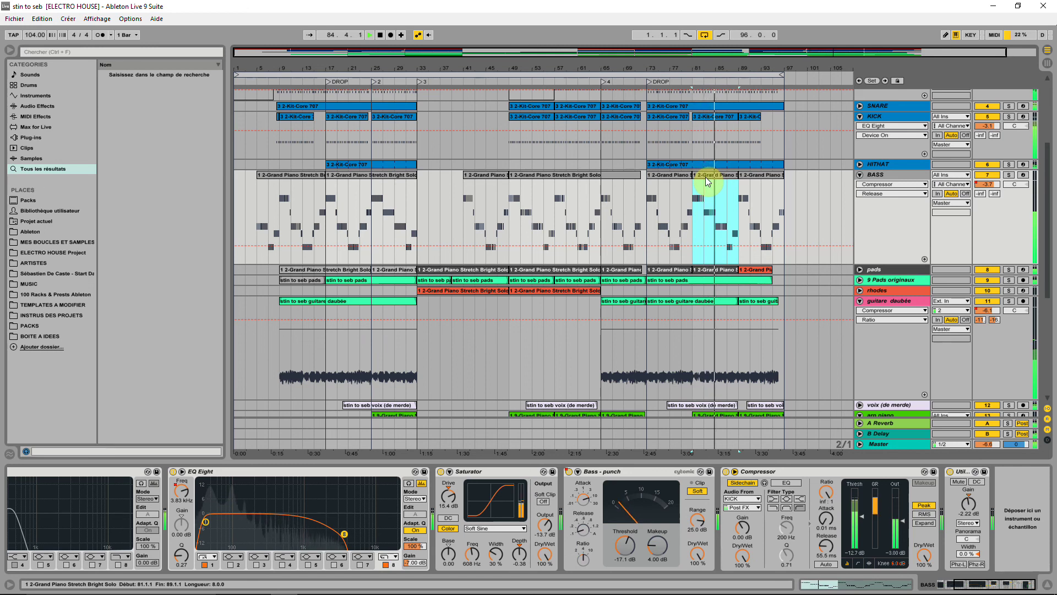
Unfold the pads track, switch on its EQ Eight, and solo the track.
left_click(1008, 269)
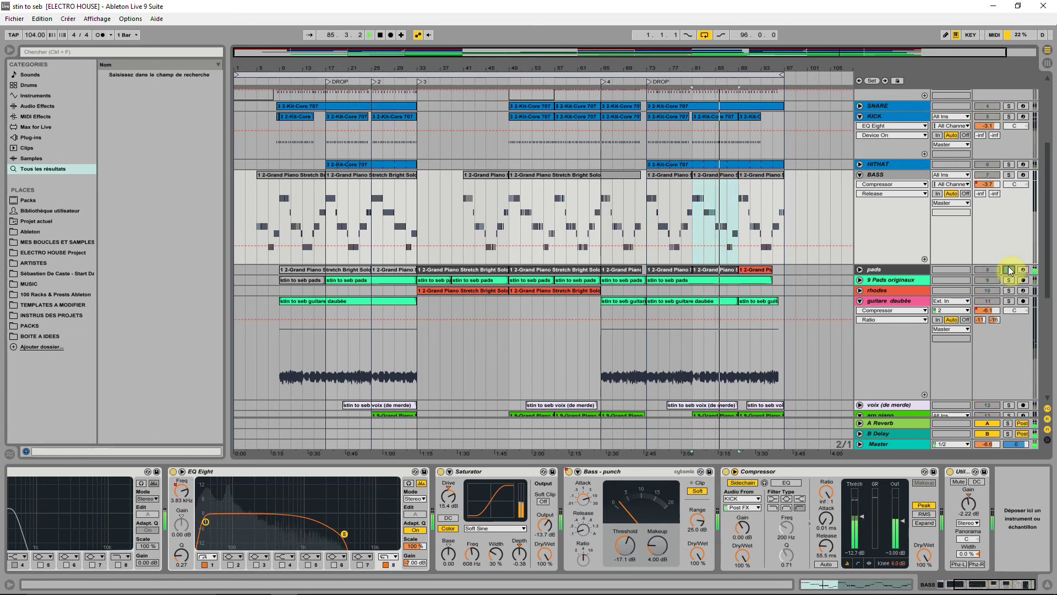
left_click(1008, 269)
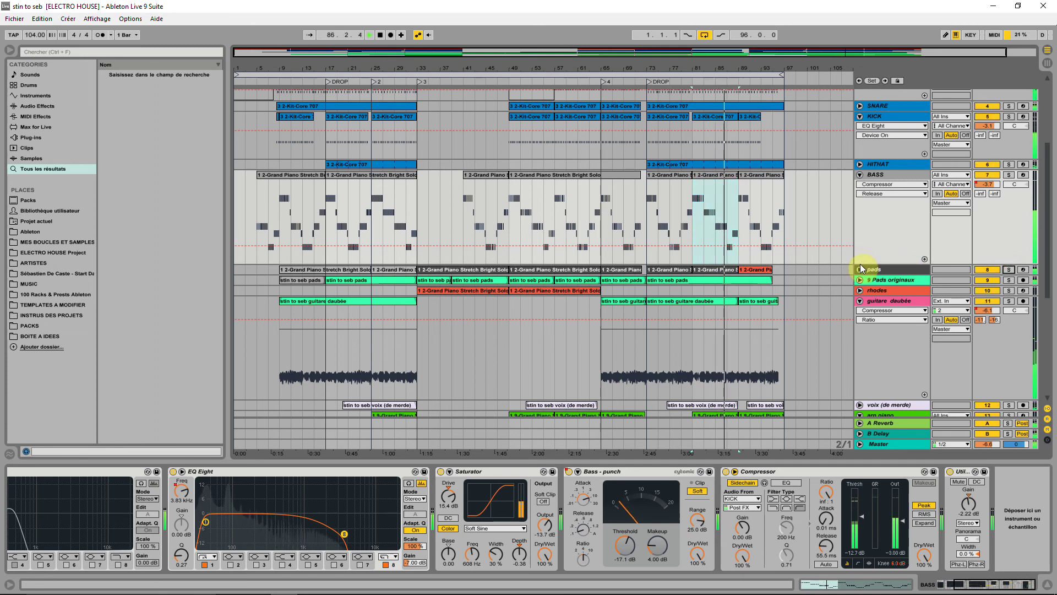
left_click(860, 270)
left_click(885, 268)
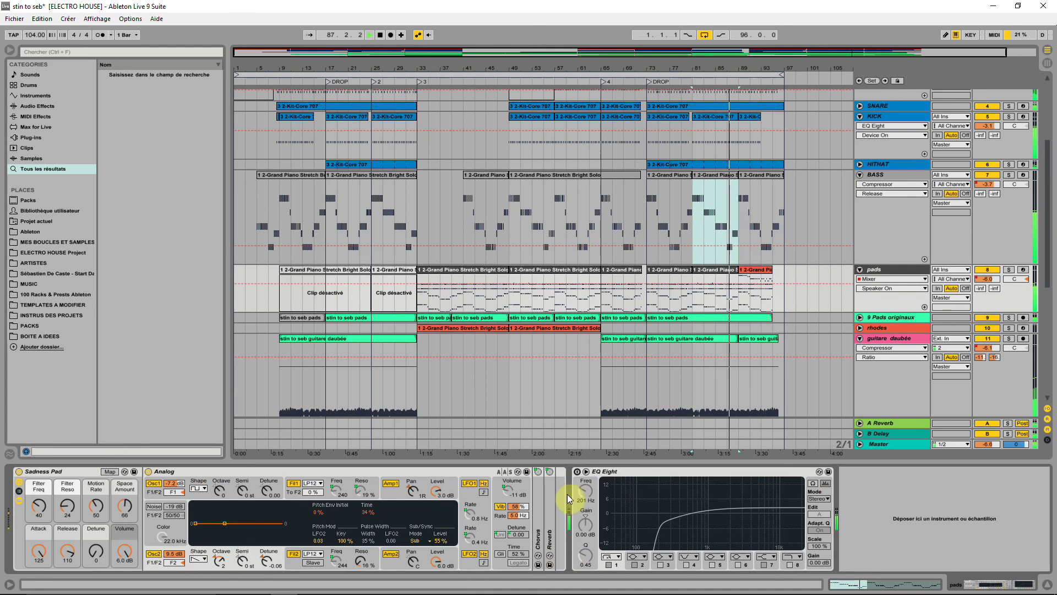
left_click(578, 472)
left_click(1009, 270)
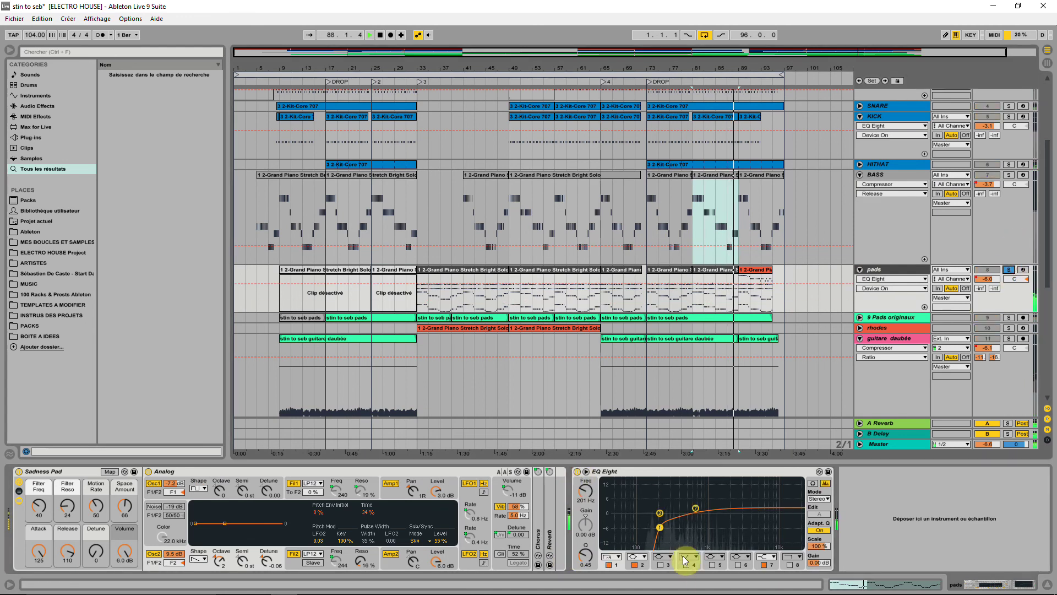
Play the soloed pads from bar 73 and compare the sound with EQ Eight on and bypassed.
left_click(666, 275)
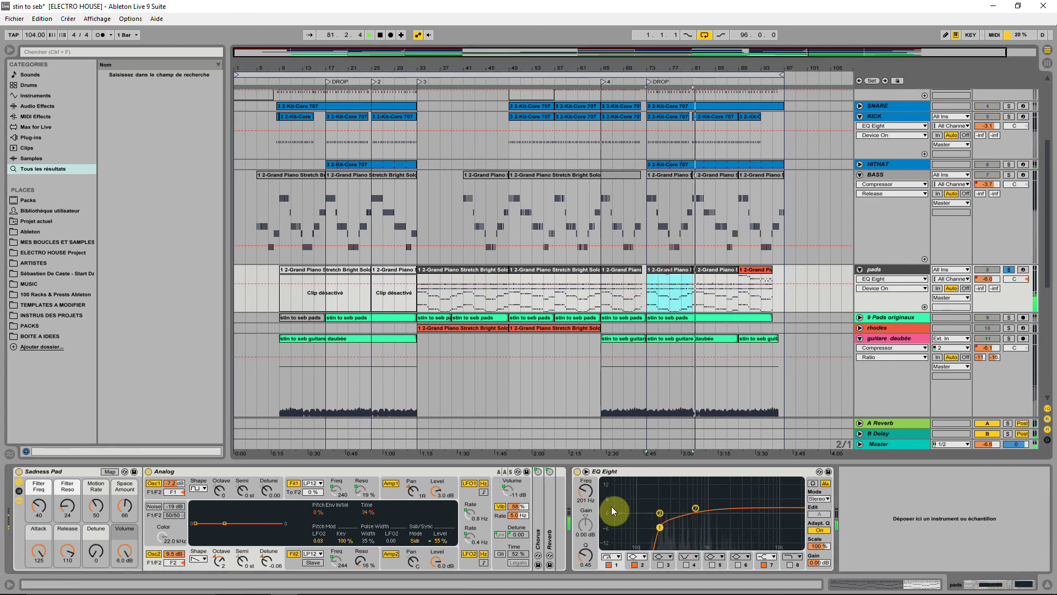
left_click(577, 472)
left_click(576, 474)
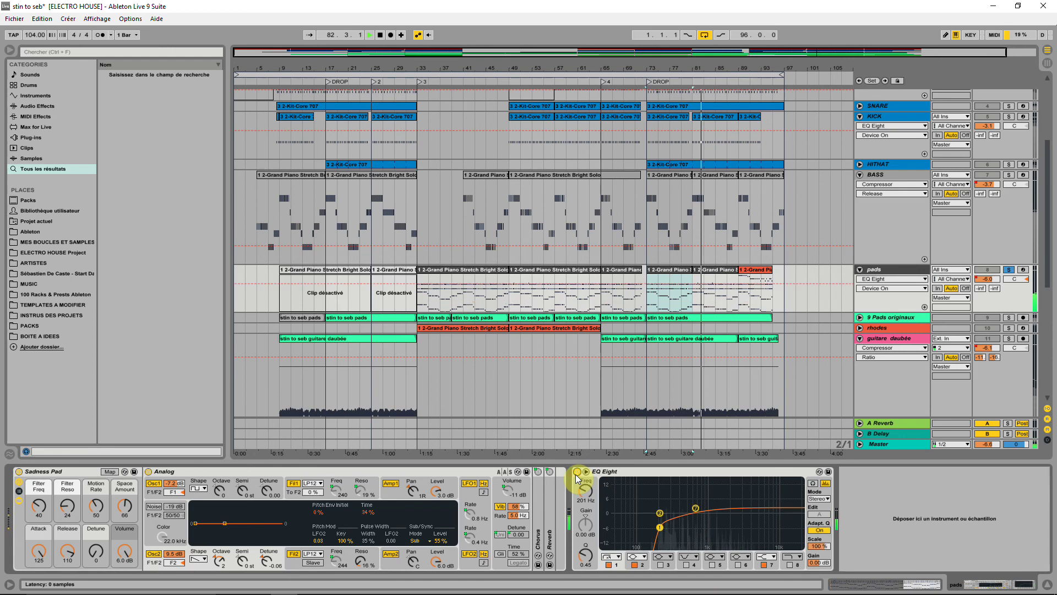
left_click(576, 474)
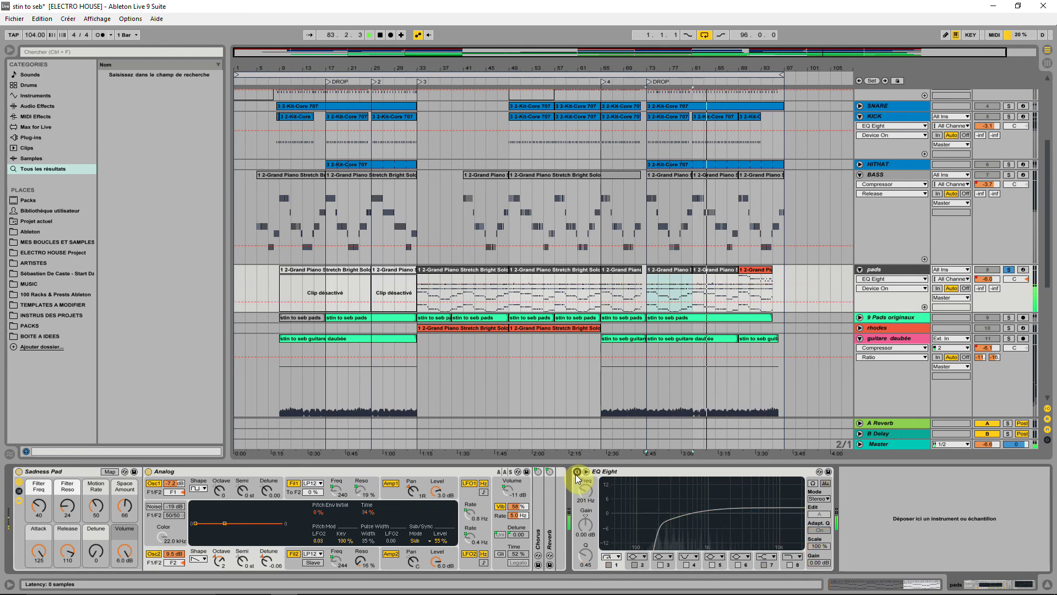
Automate the pads track's EQ Eight to be on from bar 73 to 97, and set its low-cut band to 194 Hz with a Q of 0.39.
left_click_drag(648, 307, 761, 283)
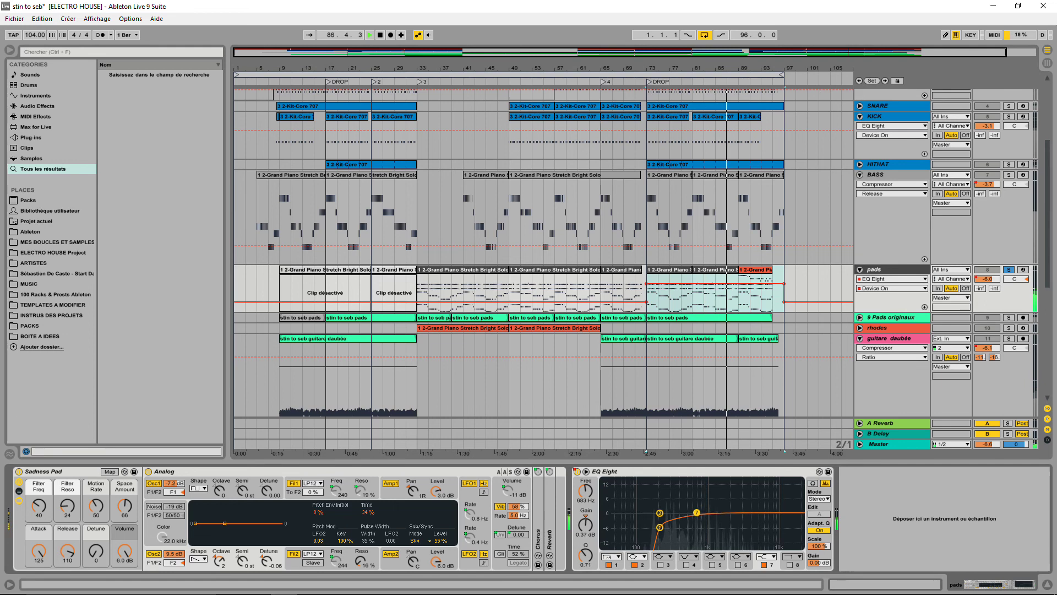
left_click_drag(697, 513, 694, 511)
left_click(659, 529)
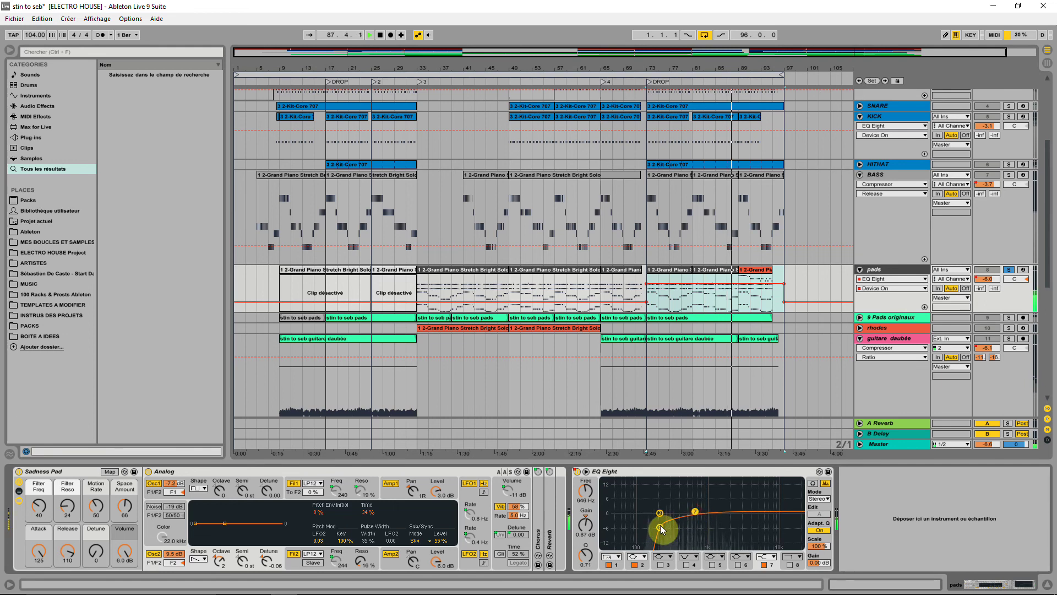
Unsolo and fold the pads track, play the full mix from bar 73, and select the pads clip at bar 25.
left_click(1012, 272)
key("space")
key("space")
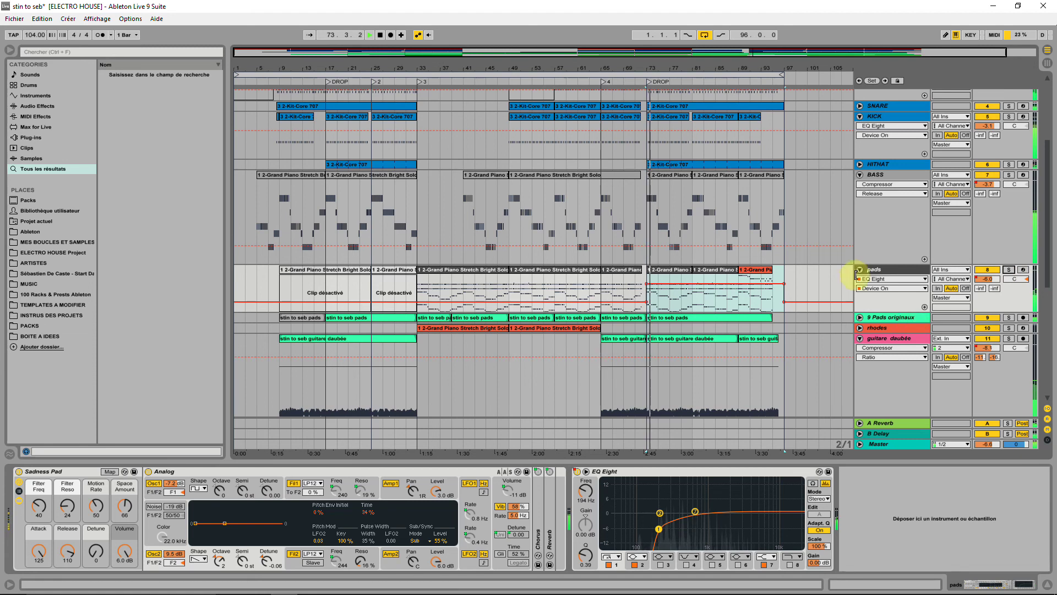
left_click(860, 270)
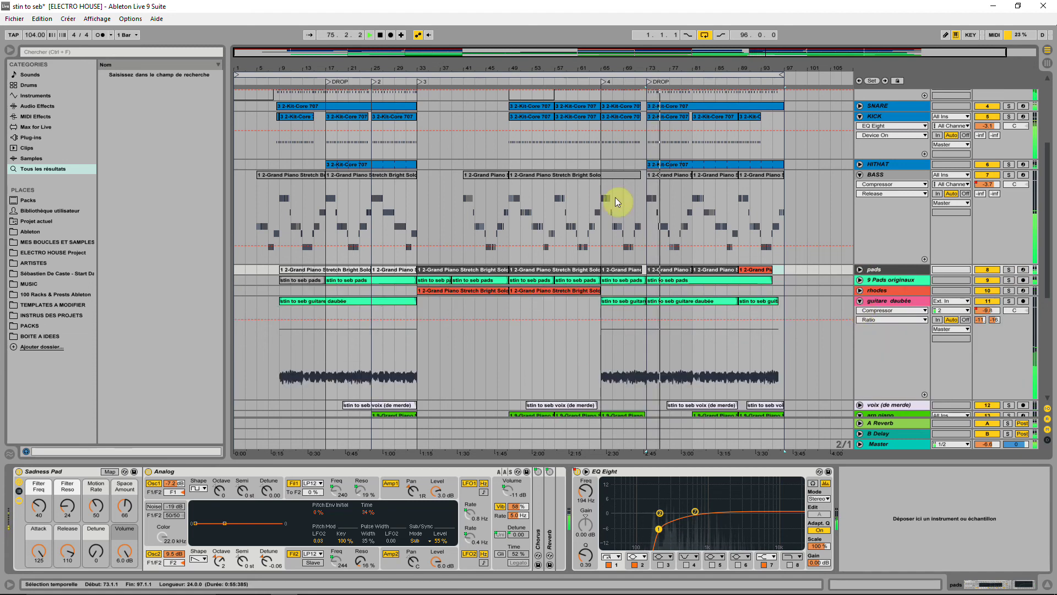
left_click(400, 274)
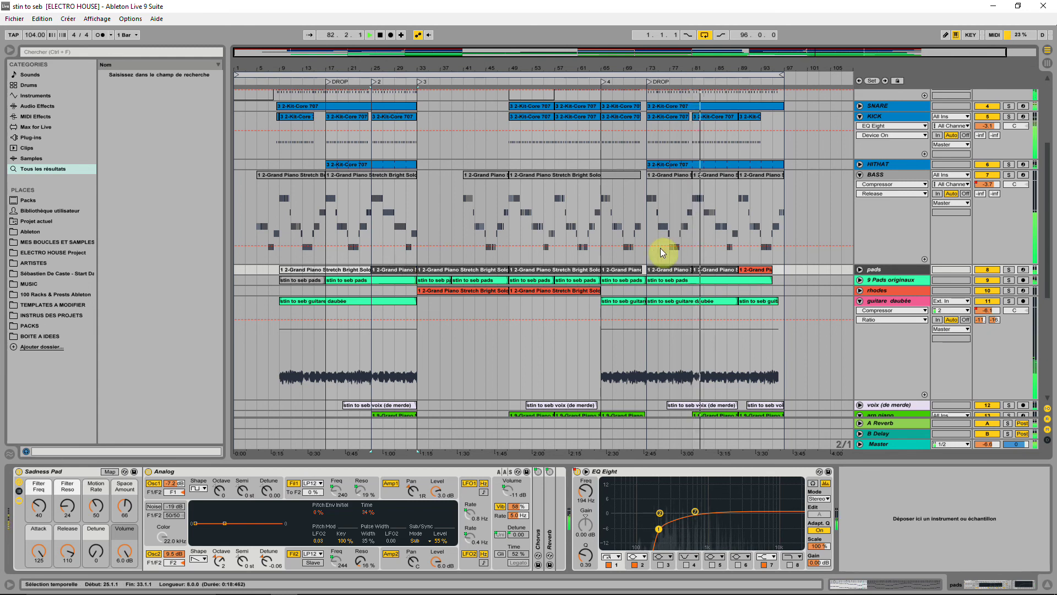
Fold the KICK track, unfold HITHAT, and add a Reverb effect after its EQ Eight.
scroll(831, 231, "up", 3)
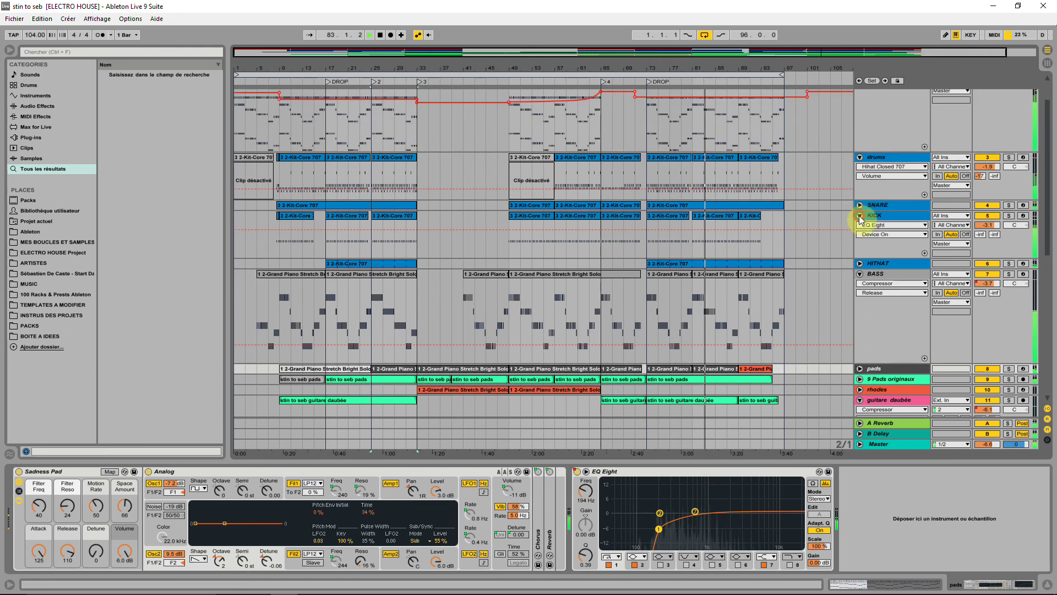
left_click(860, 215)
left_click(879, 226)
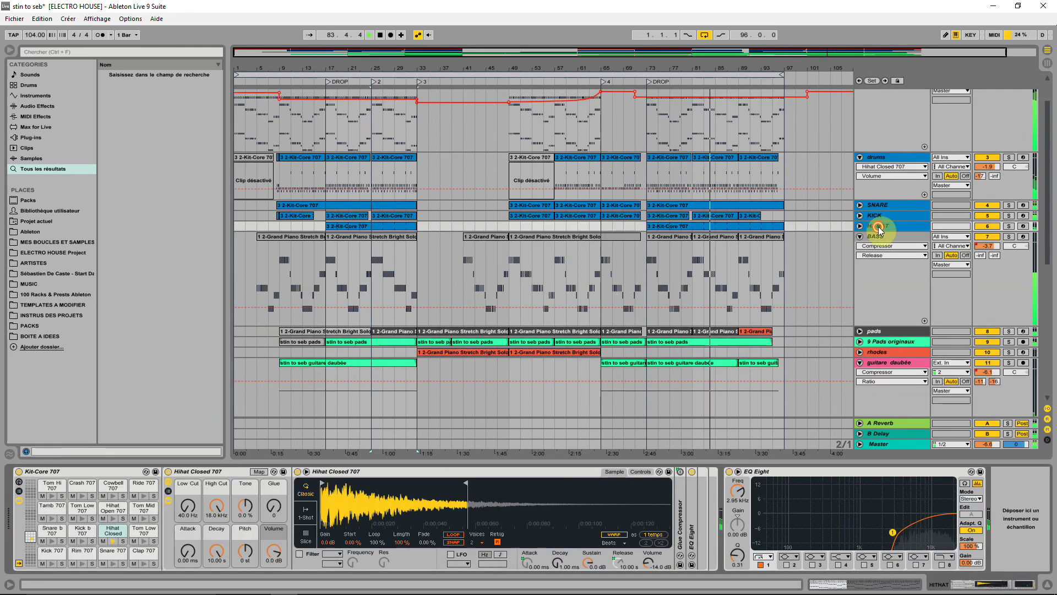
left_click(148, 53)
type("REVE")
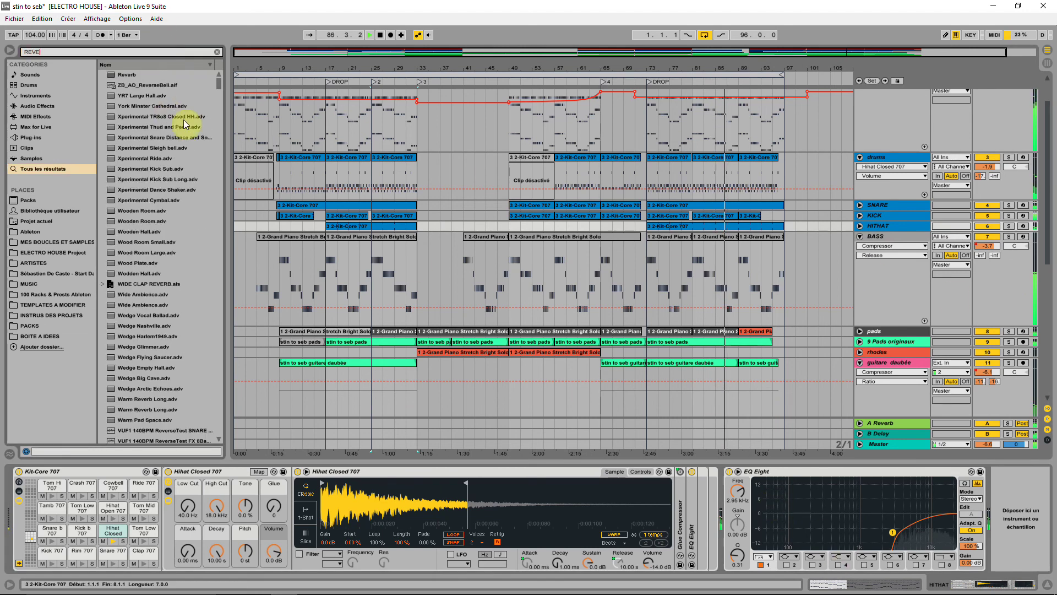
left_click_drag(979, 255, 986, 235)
left_click(860, 225)
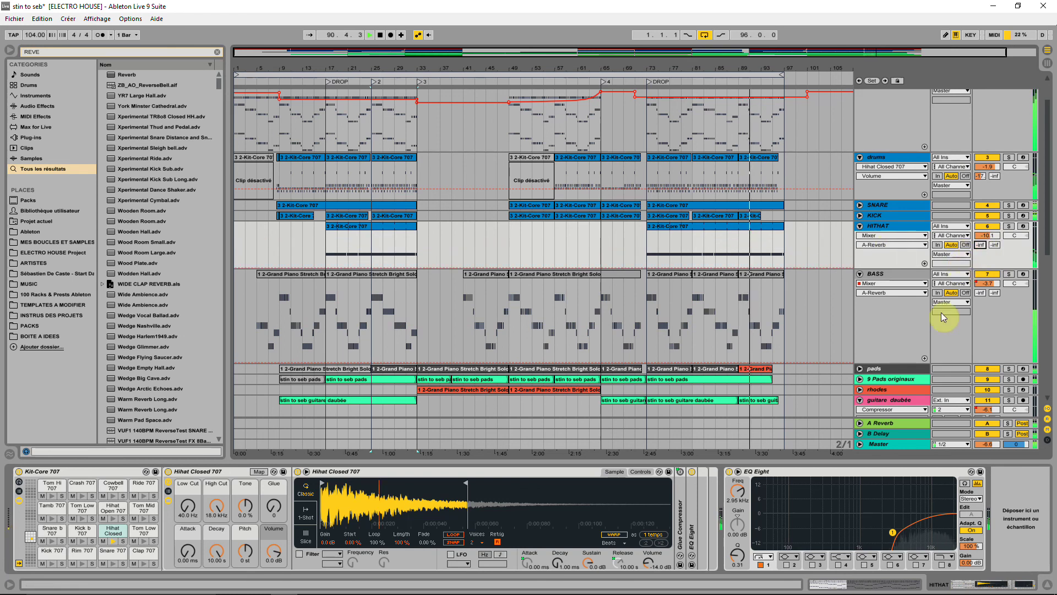
left_click_drag(112, 75, 972, 569)
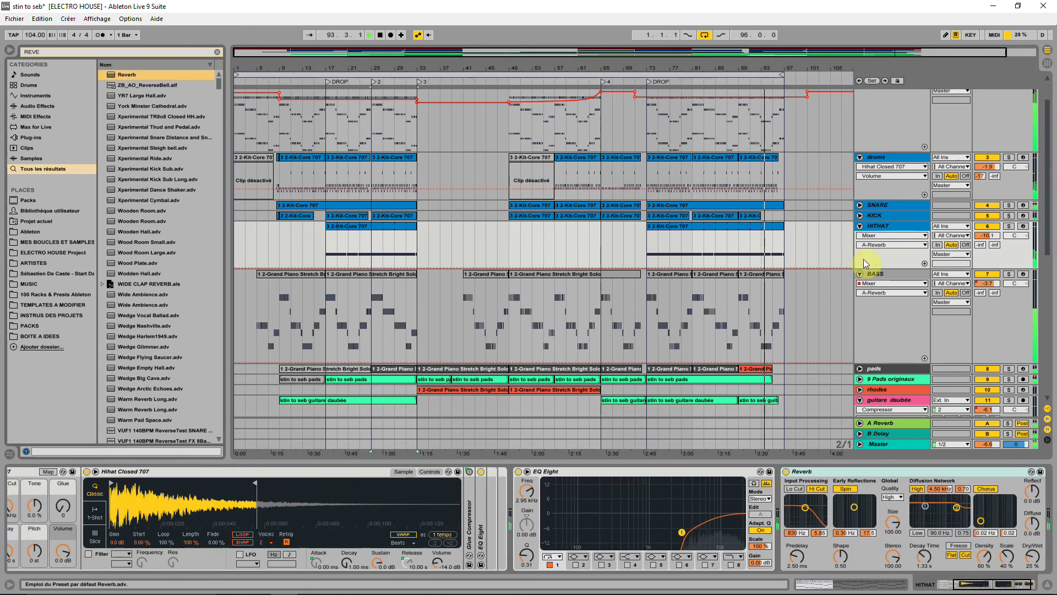
Set the HITHAT volume to -11.8 dB and the drums volume to -3.2 dB, toggling HITHAT off and on to compare.
mouse_move(991, 236)
left_mouse_down()
mouse_move(994, 275)
mouse_move(994, 218)
left_mouse_up()
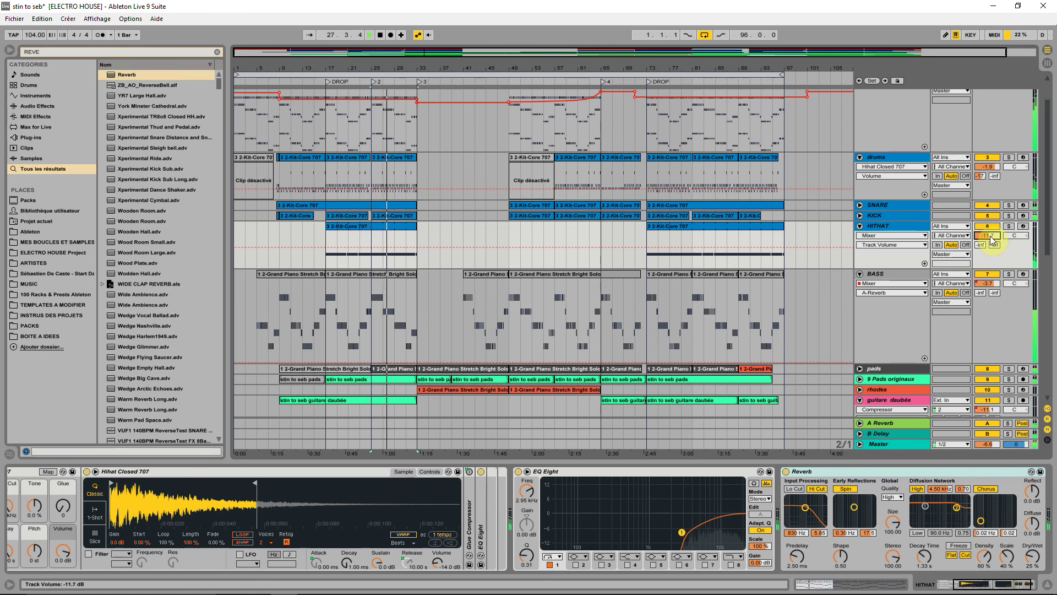
left_click_drag(985, 235, 986, 237)
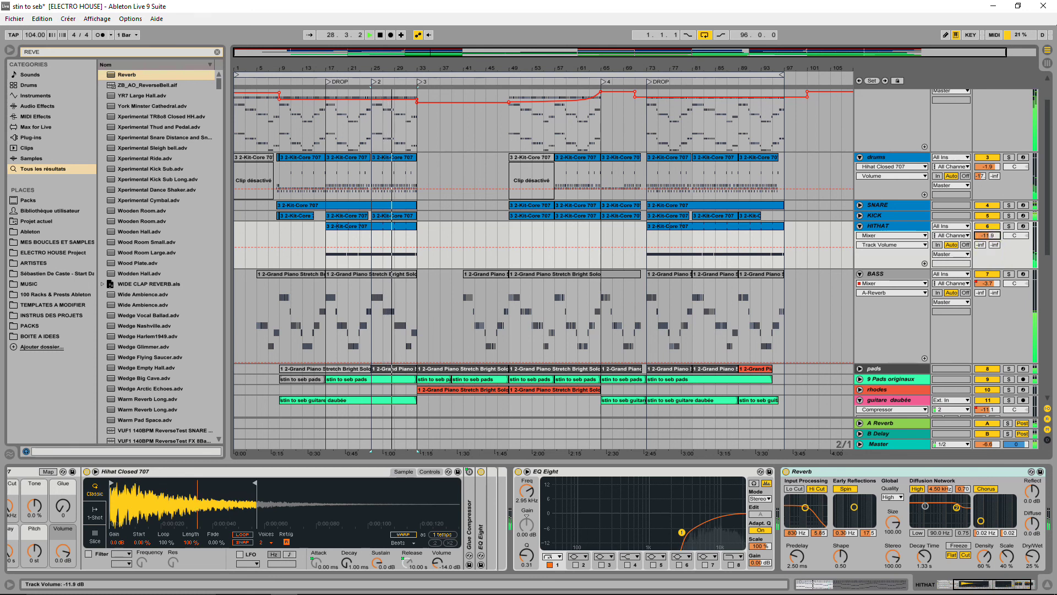
left_click(985, 226)
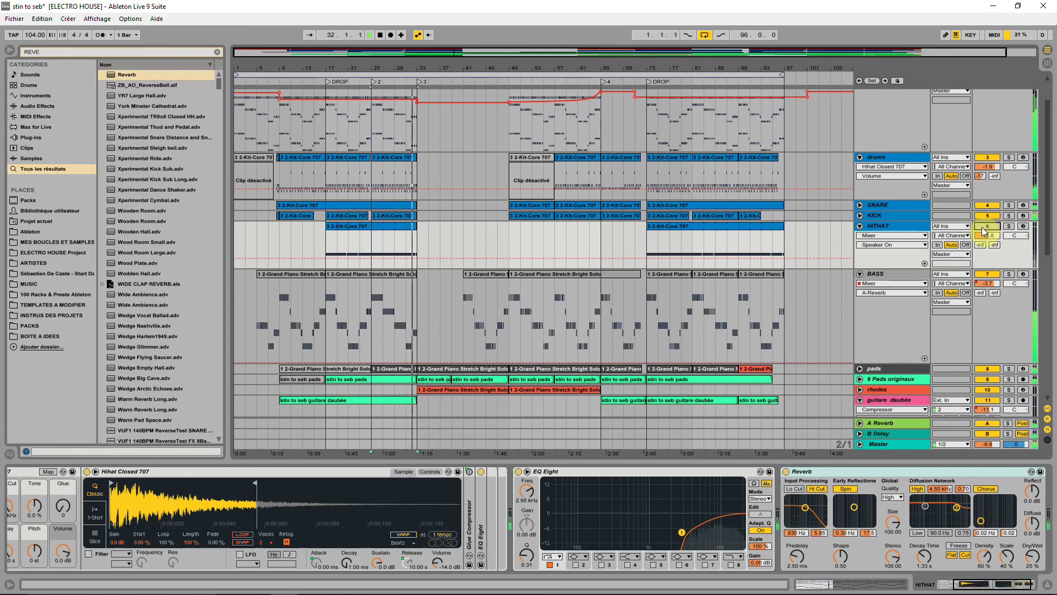
left_click(986, 166)
left_click(986, 226)
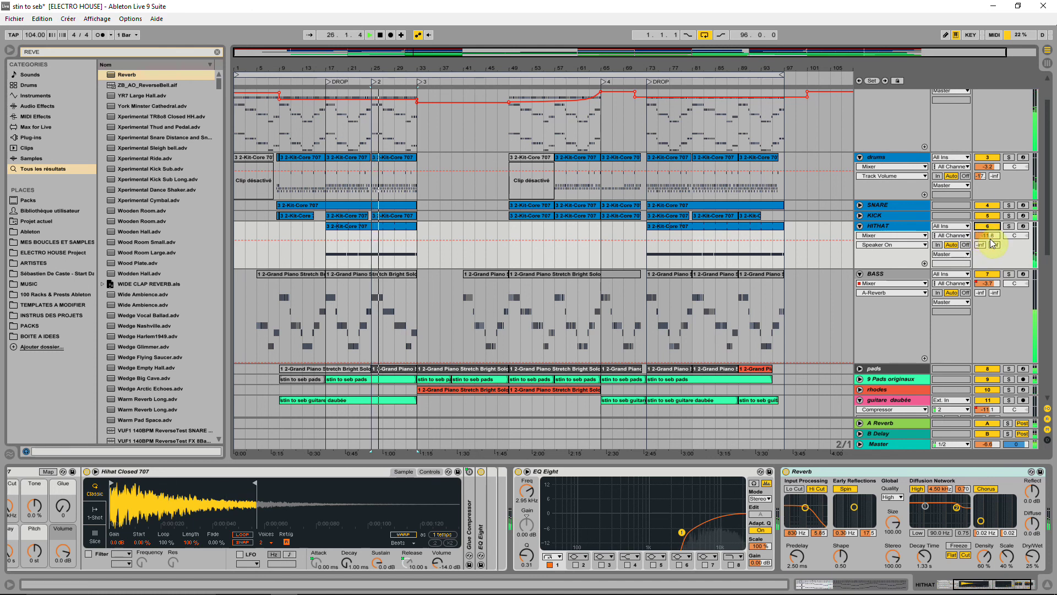
Set the HITHAT Reverb's decay time to 1.92 s and raise the track's send to the B Delay return.
left_click_drag(923, 556, 923, 539)
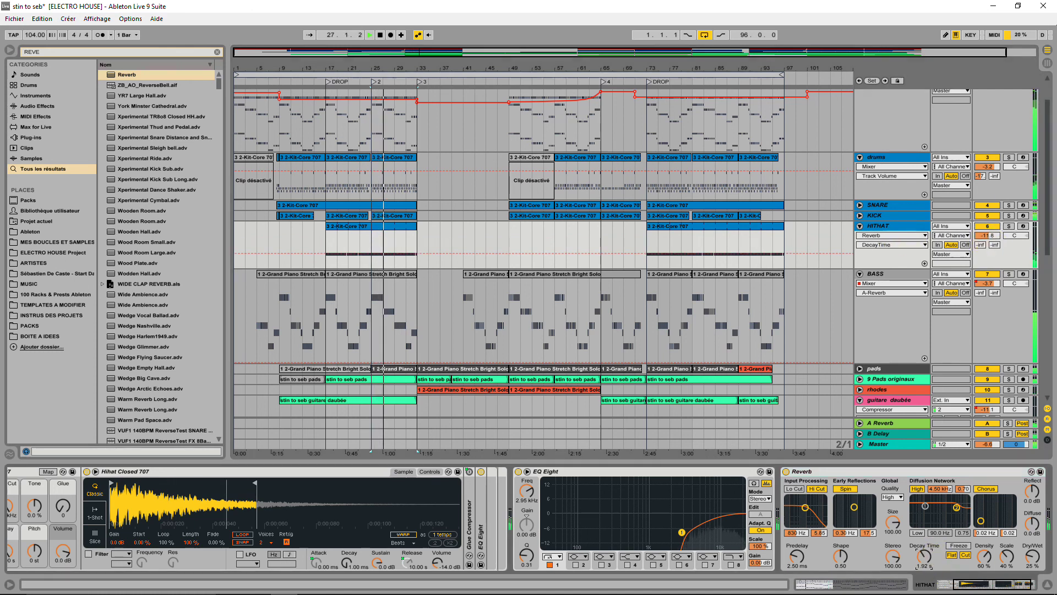
left_click_drag(988, 590, 997, 587)
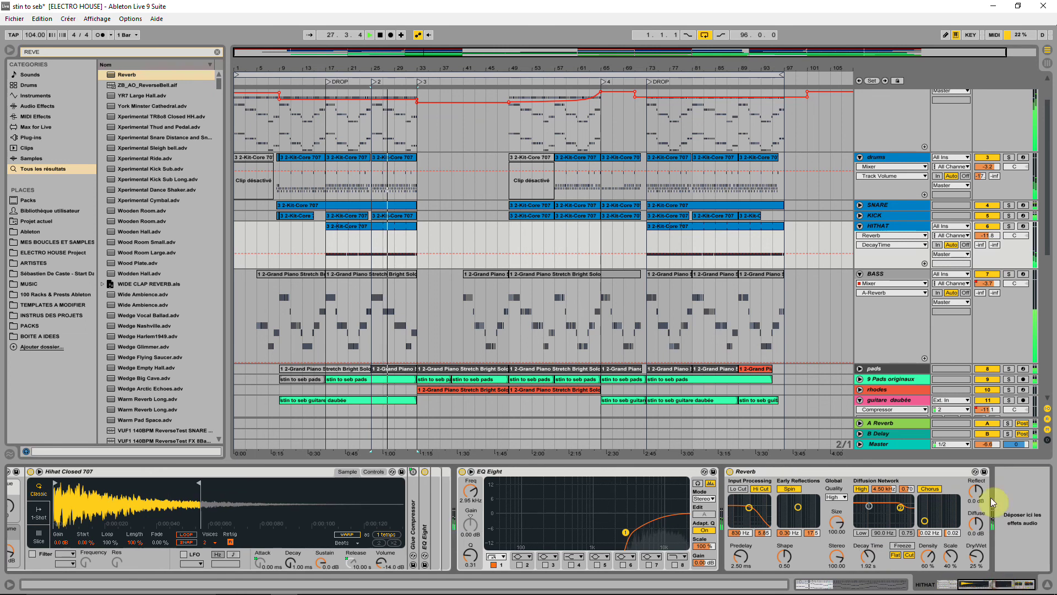
left_click(917, 434)
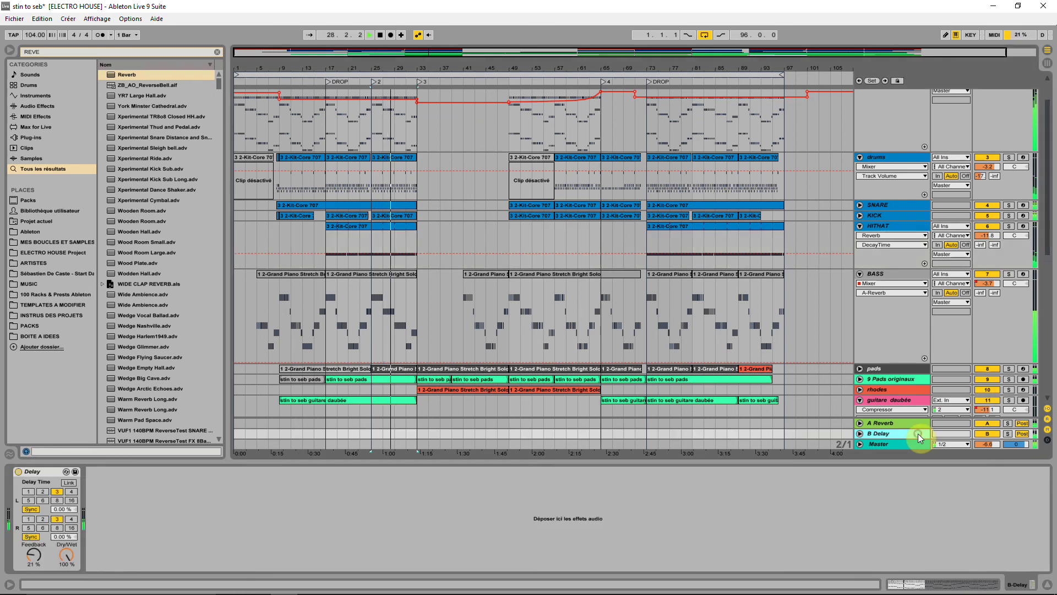
left_click(995, 245)
left_click_drag(994, 244, 998, 249)
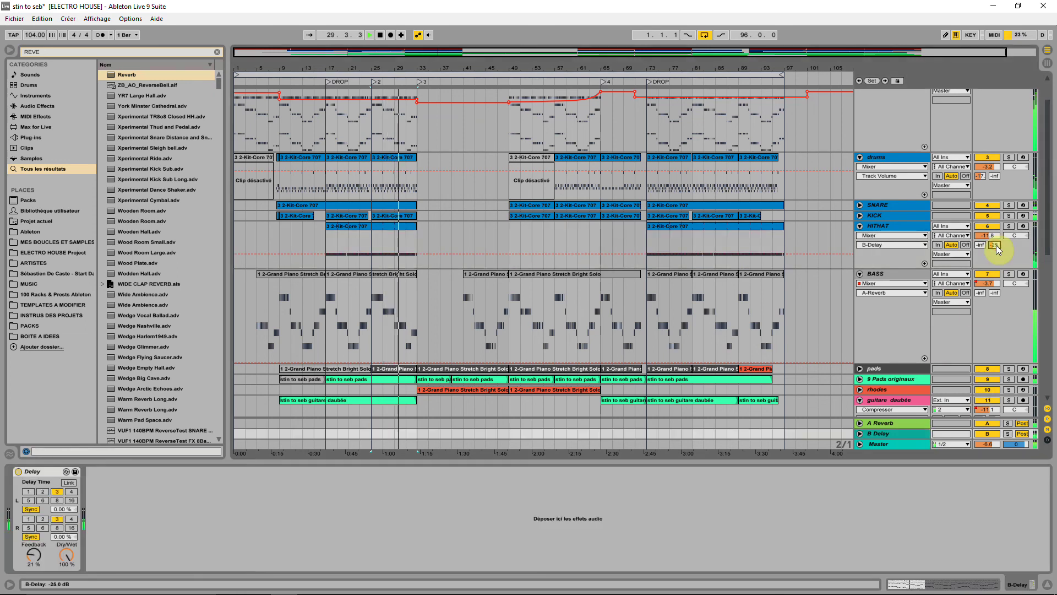
Fold every track in the arrangement so that the whole song is shown compactly.
left_click(860, 273)
left_click(859, 226)
left_click(859, 158)
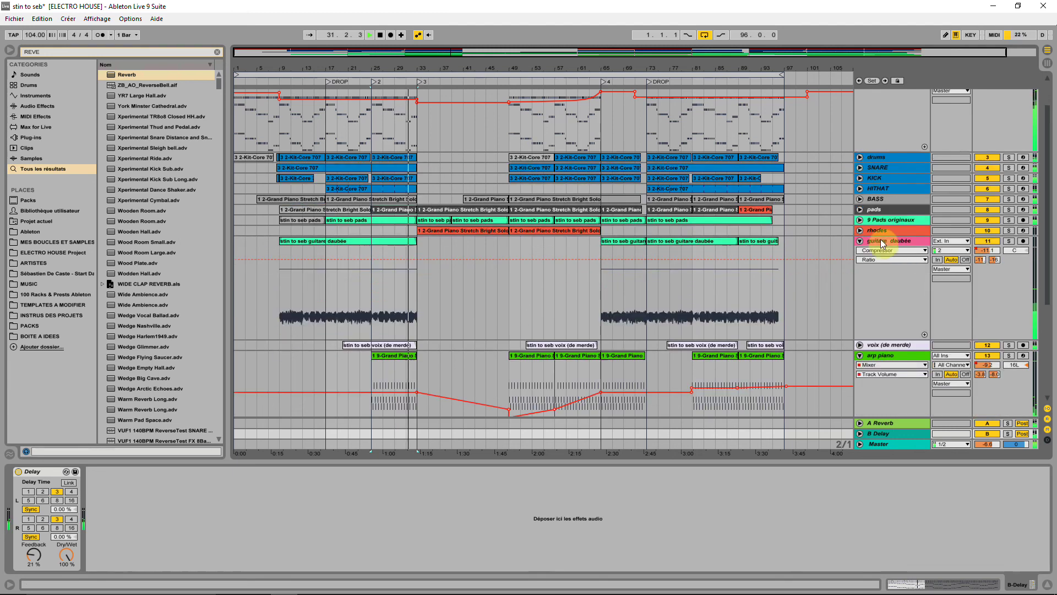
left_click(860, 241)
key("ctrl+a")
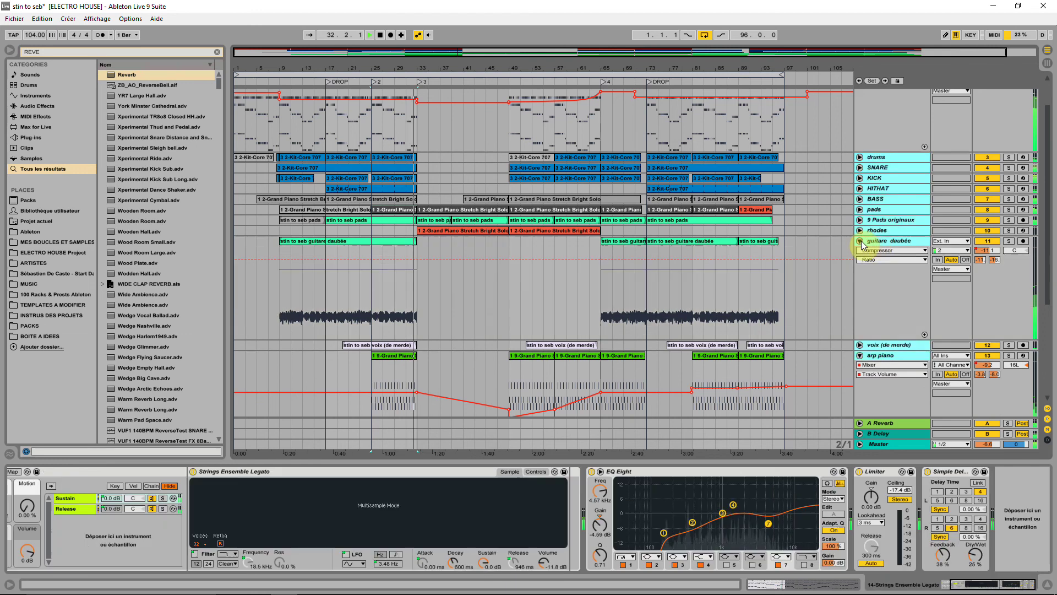
left_click(860, 241, "alt")
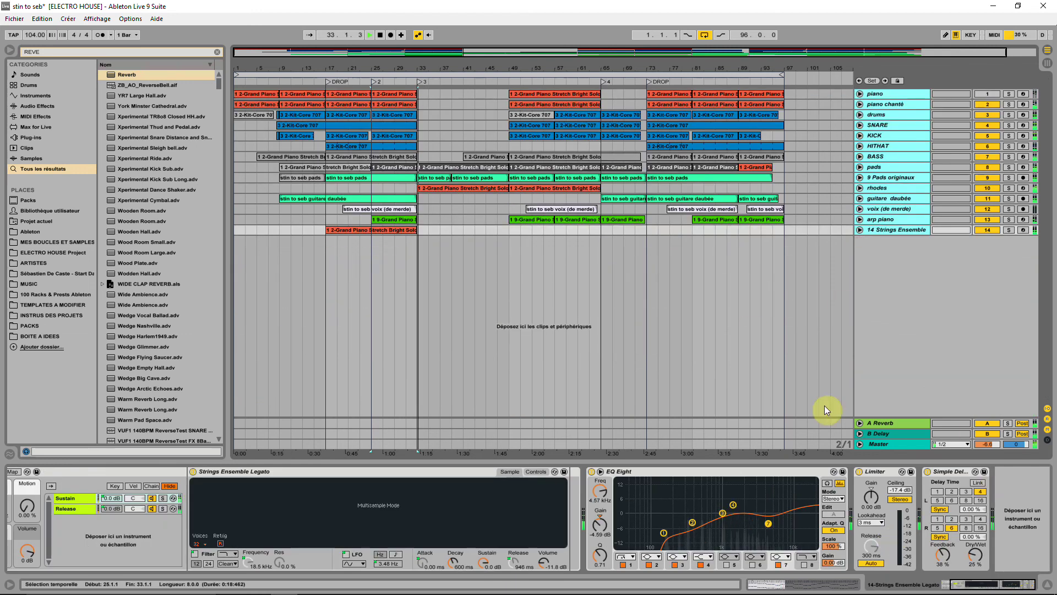
Select the whole arrangement and export the Master as a 44100 Hz, 16-bit WAV named stin to seb on the Bureau.
key("ctrl+a")
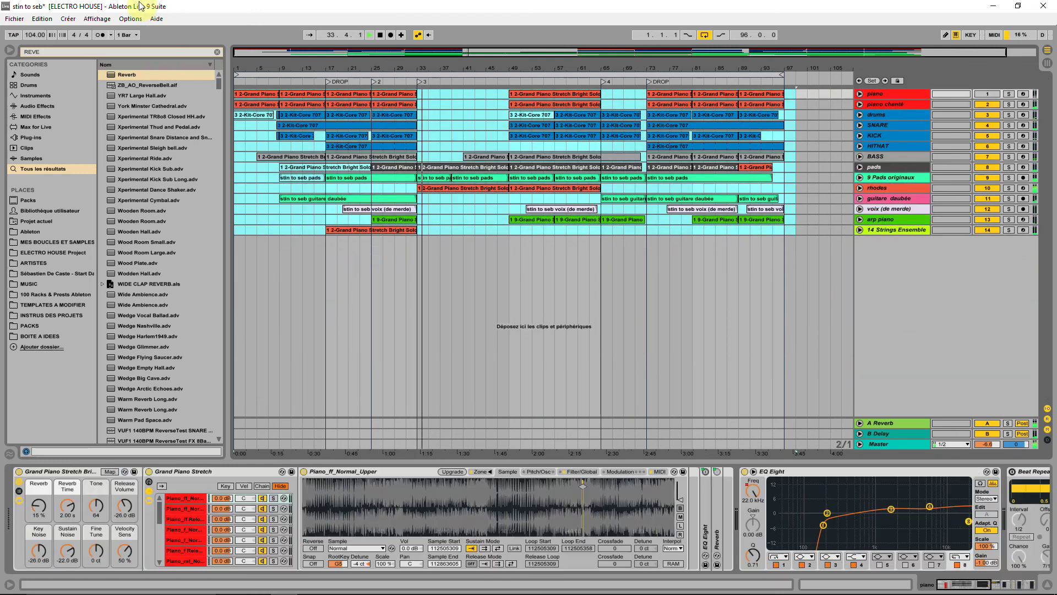
left_click(14, 19)
left_click(82, 170)
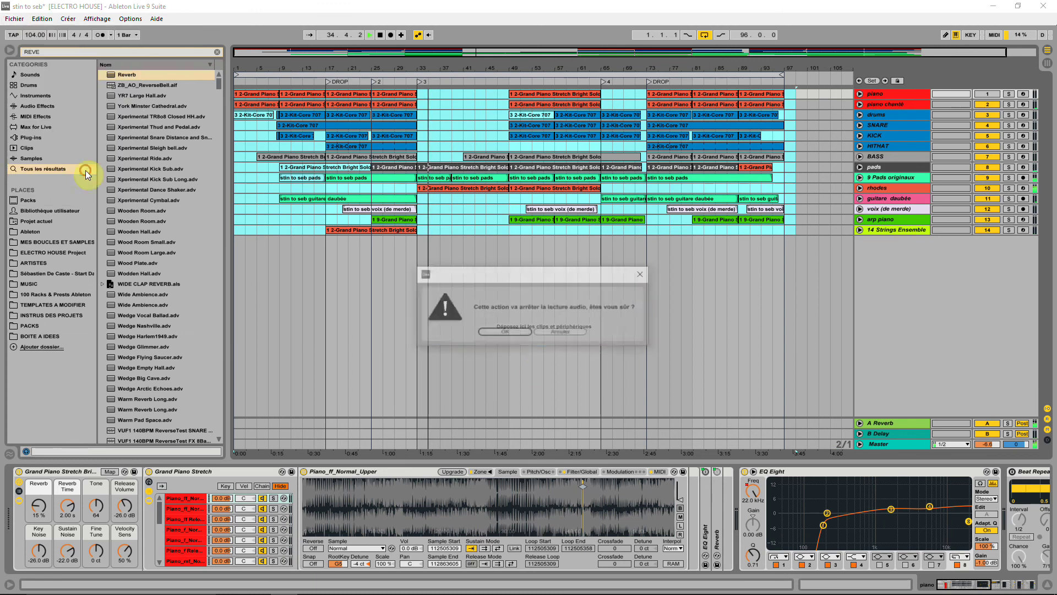
left_click(513, 332)
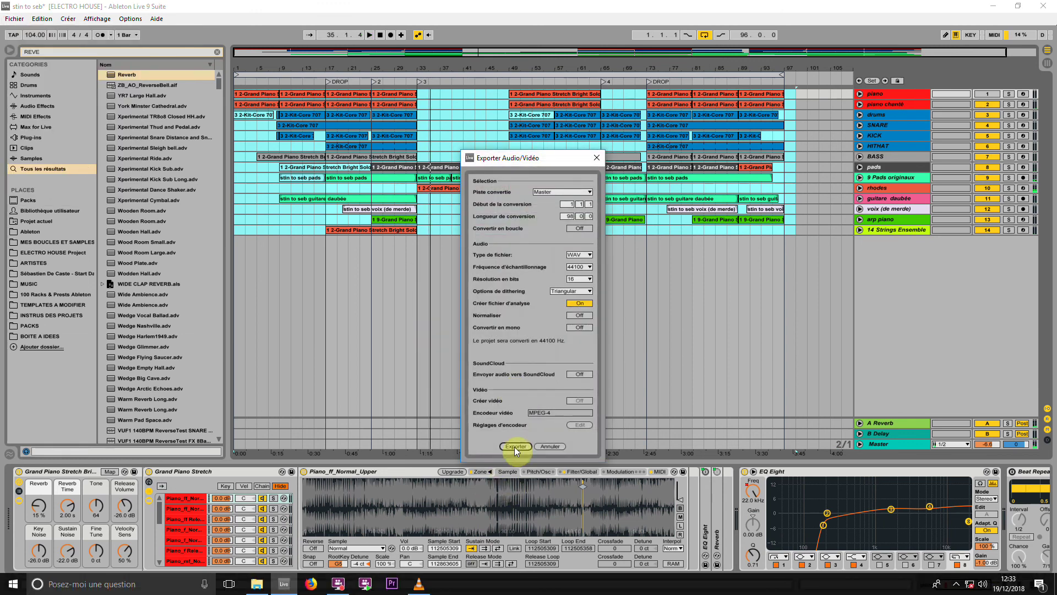
left_click(514, 446)
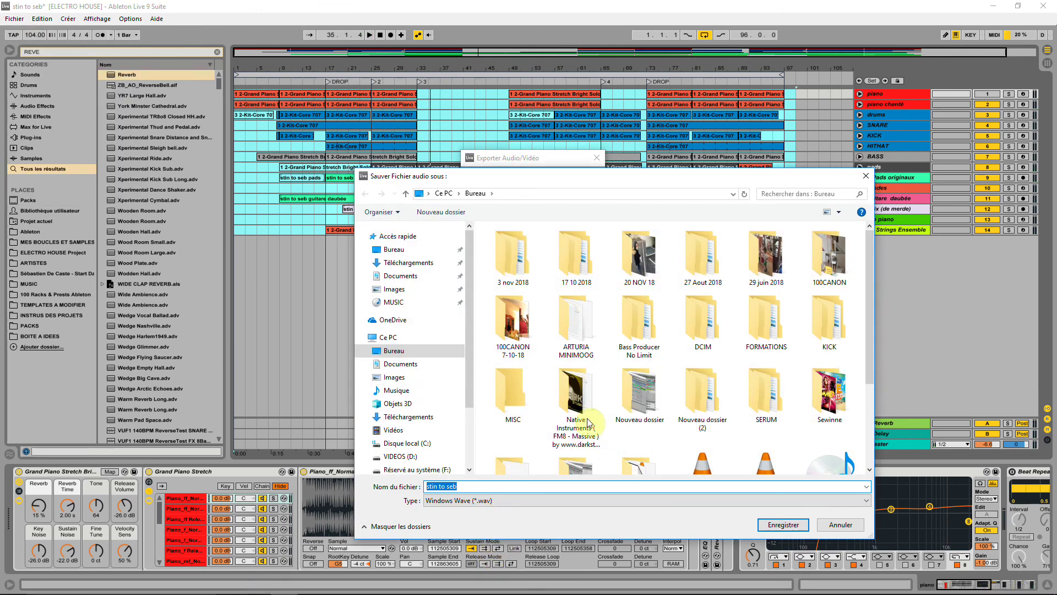
left_click(780, 524)
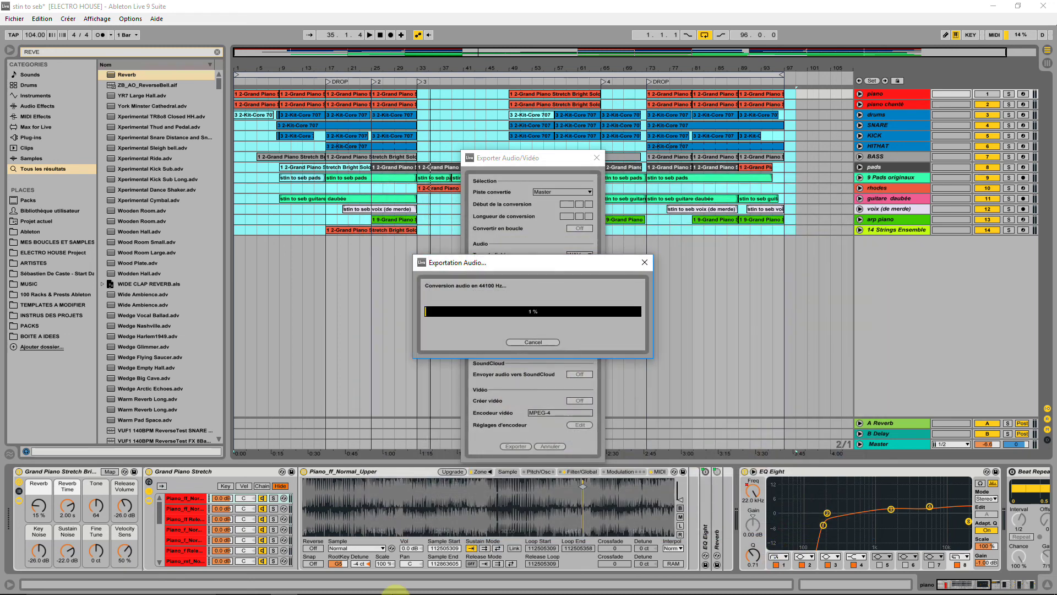